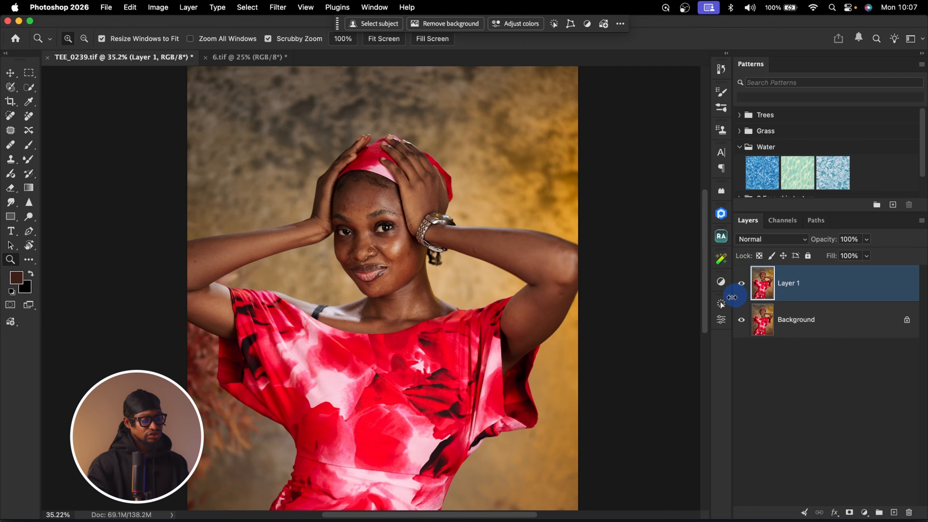
# Step: Run the color correction action from the Teelens Action set above Layer 1
pyautogui.click(722, 304)
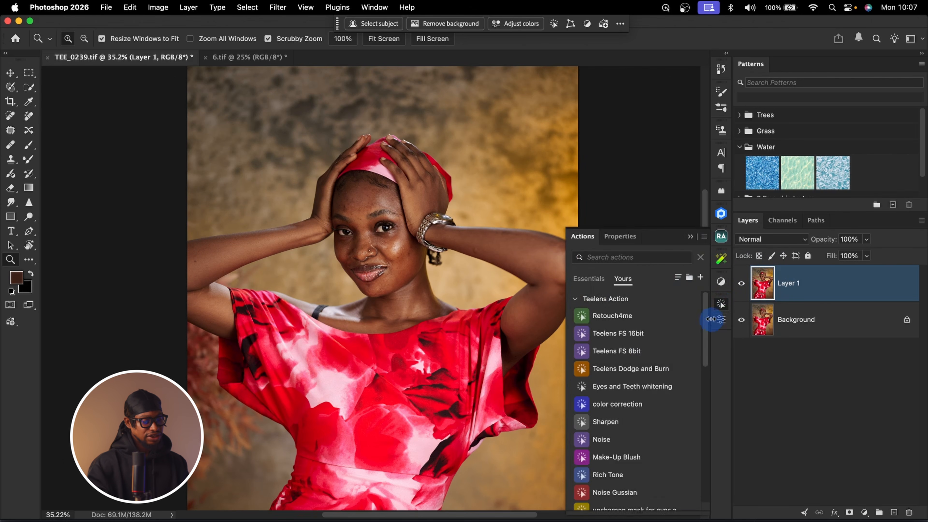
pyautogui.click(691, 237)
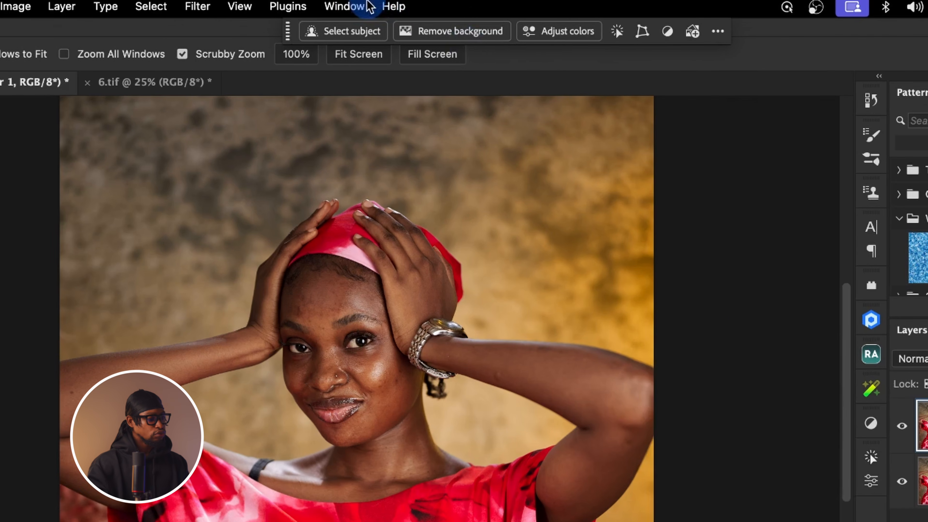
pyautogui.click(351, 6)
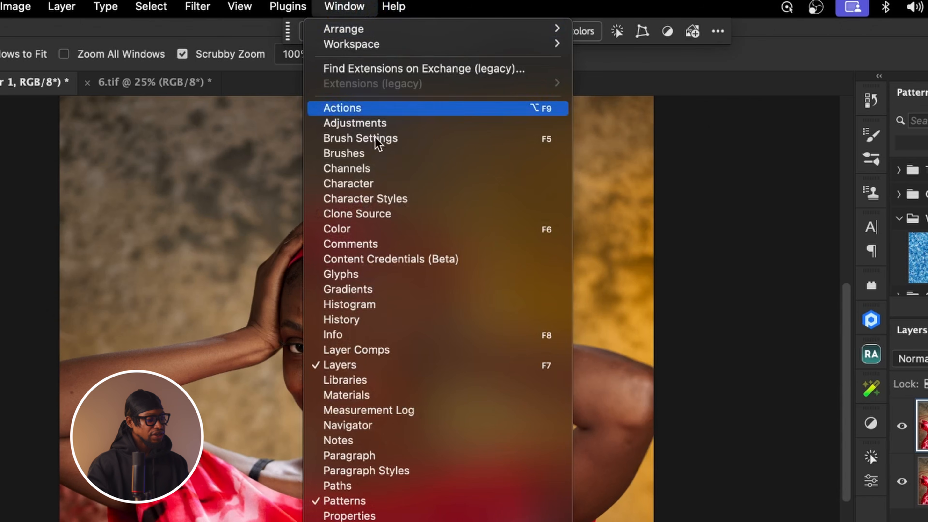
pyautogui.click(373, 109)
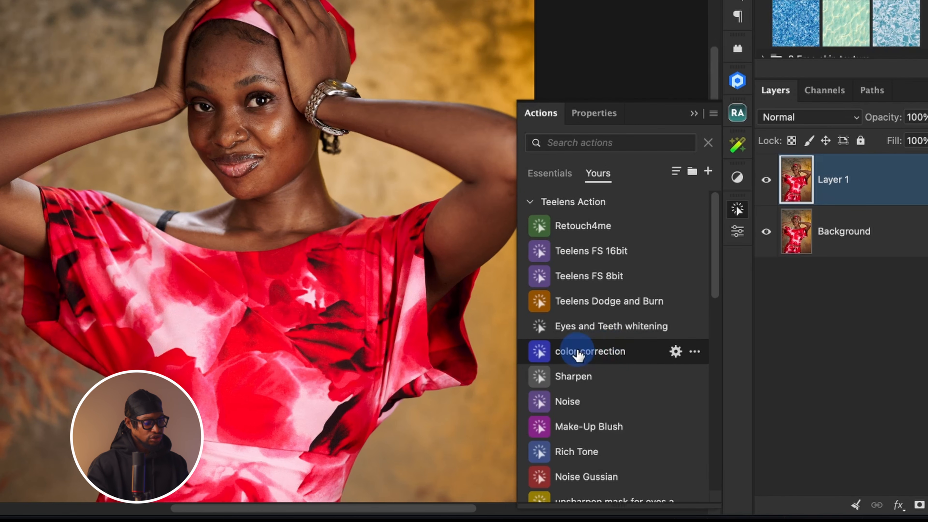
pyautogui.click(615, 354)
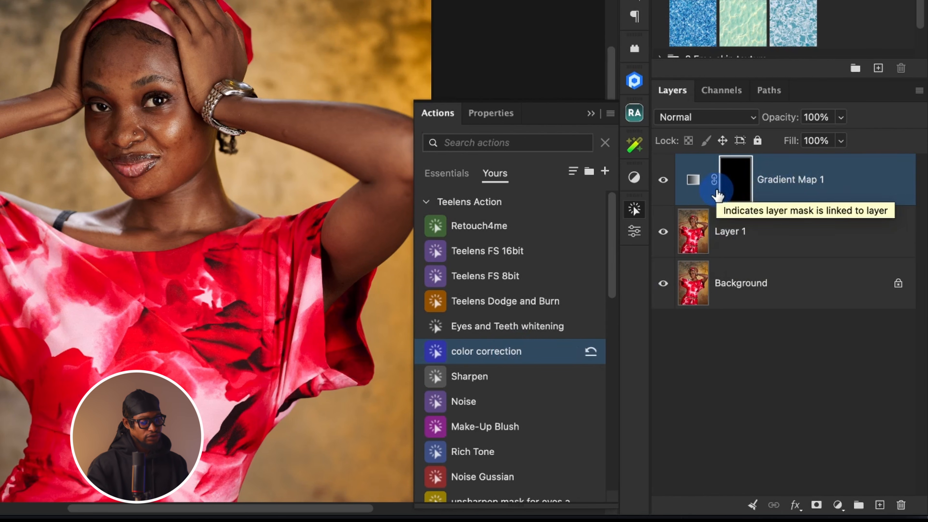
pyautogui.click(591, 114)
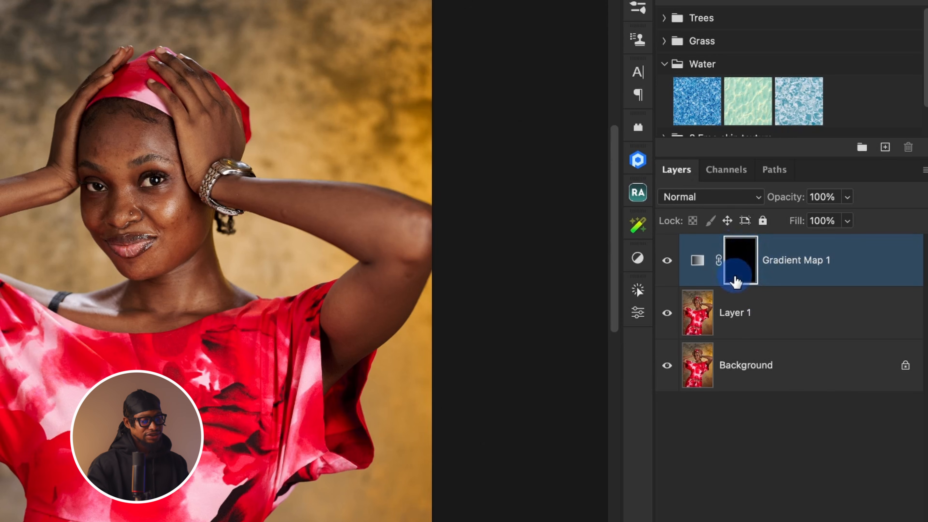
pyautogui.click(698, 262)
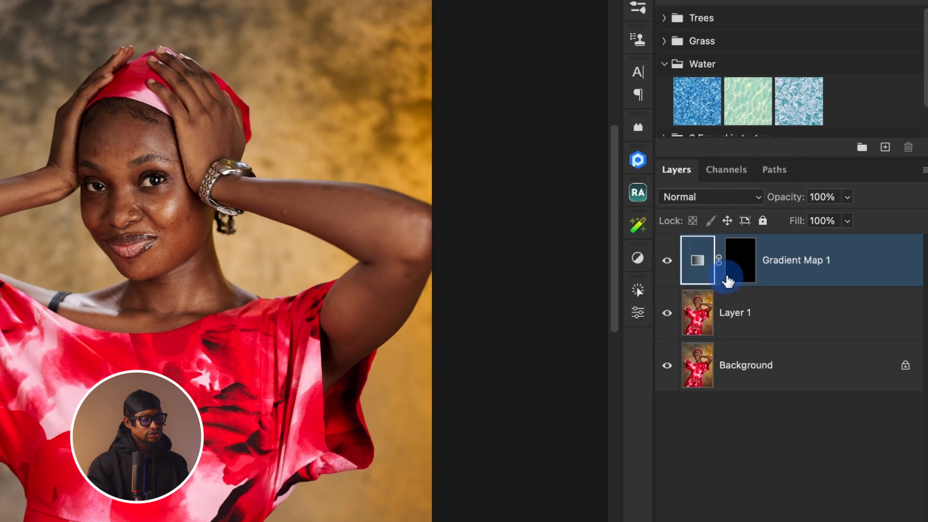
pyautogui.doubleClick(699, 262)
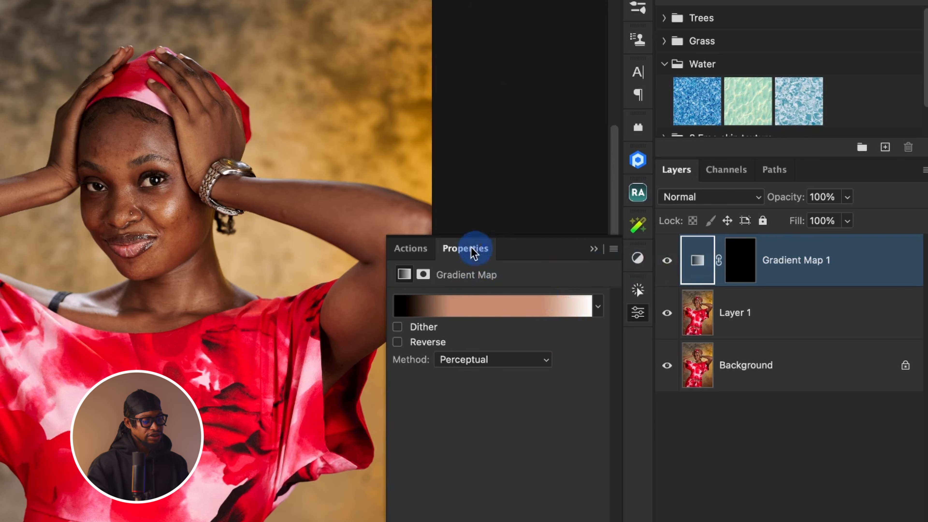
pyautogui.click(594, 249)
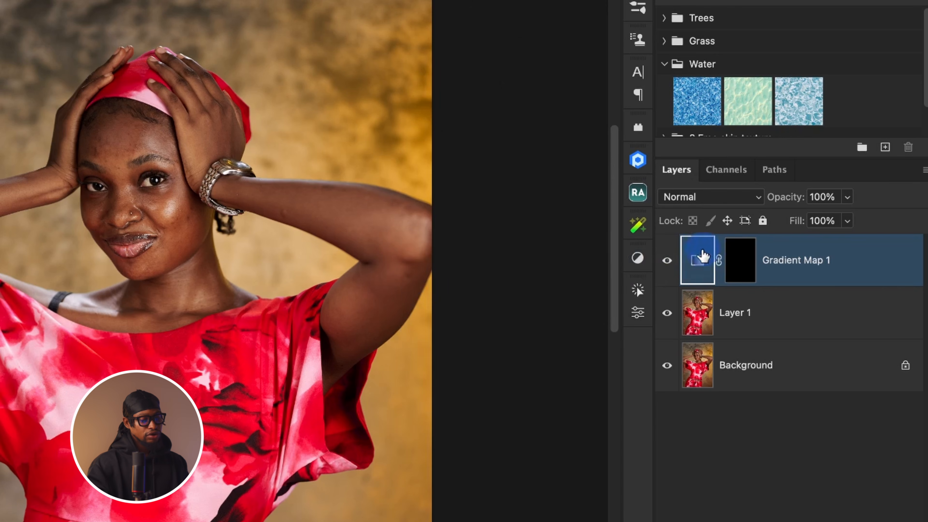
pyautogui.click(638, 313)
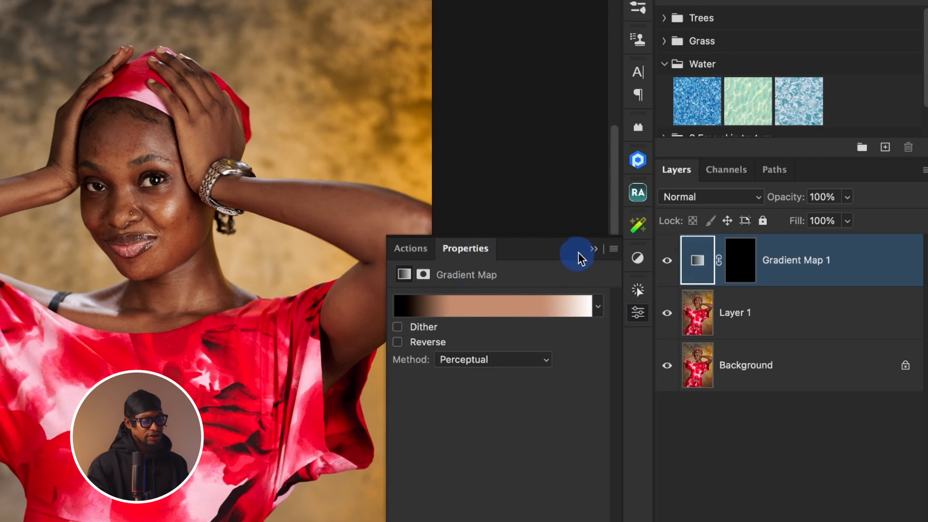
pyautogui.click(594, 249)
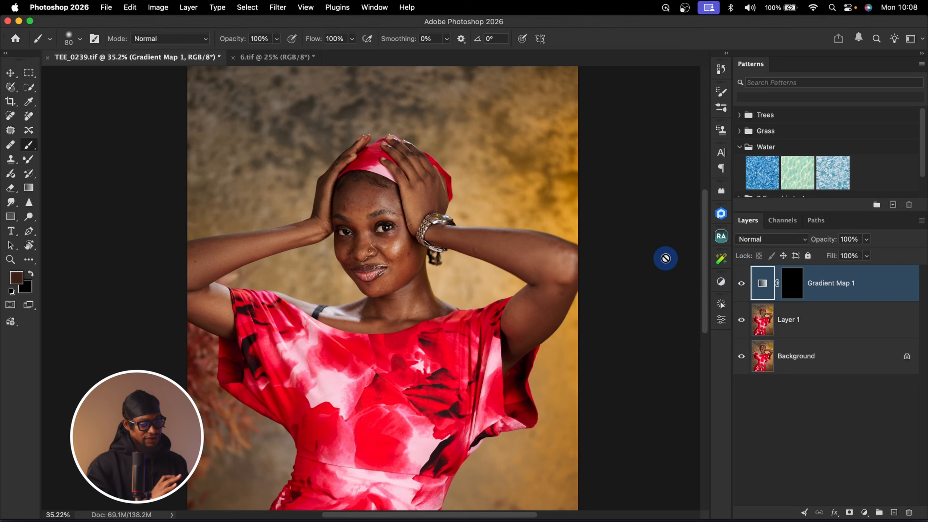
# Step: Recolour the Gradient Map 1 stop at location 28 with the darker skin tone sampled from the side of the face, #7f422c
pyautogui.click(375, 7)
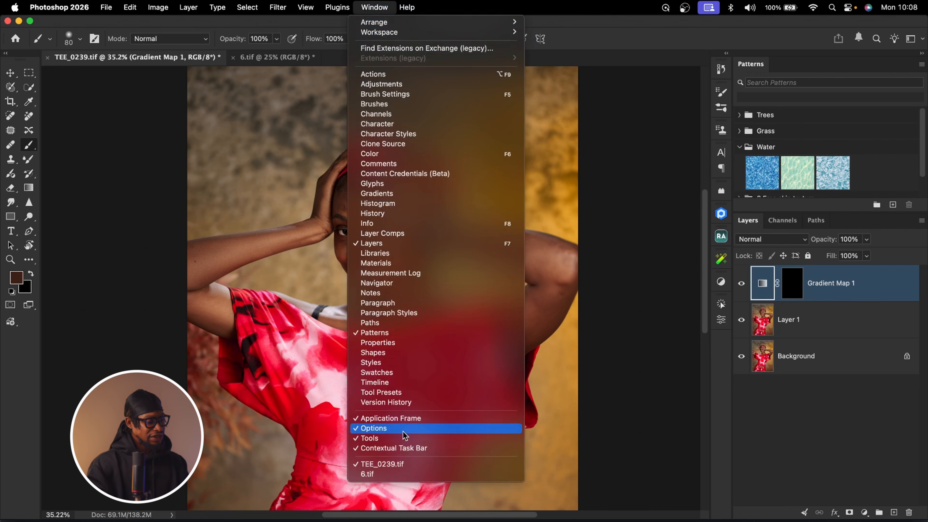
pyautogui.click(387, 342)
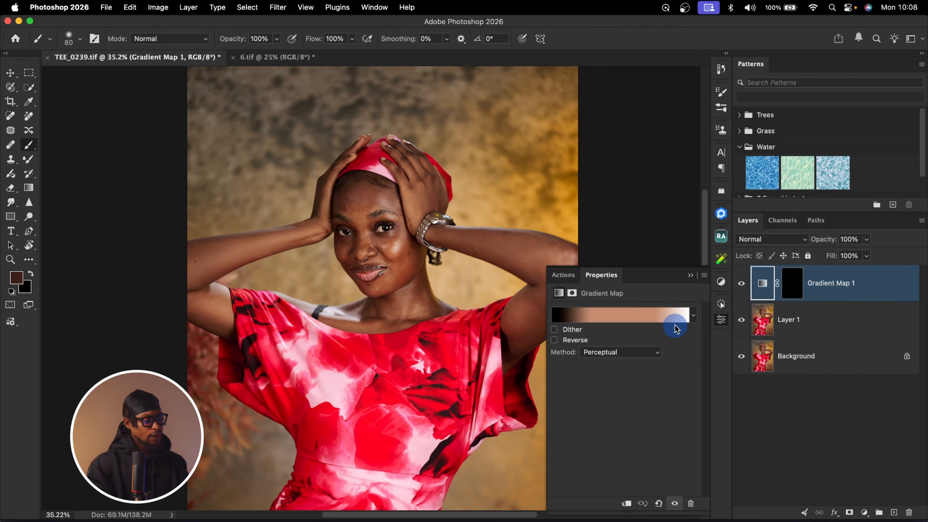
pyautogui.click(628, 316)
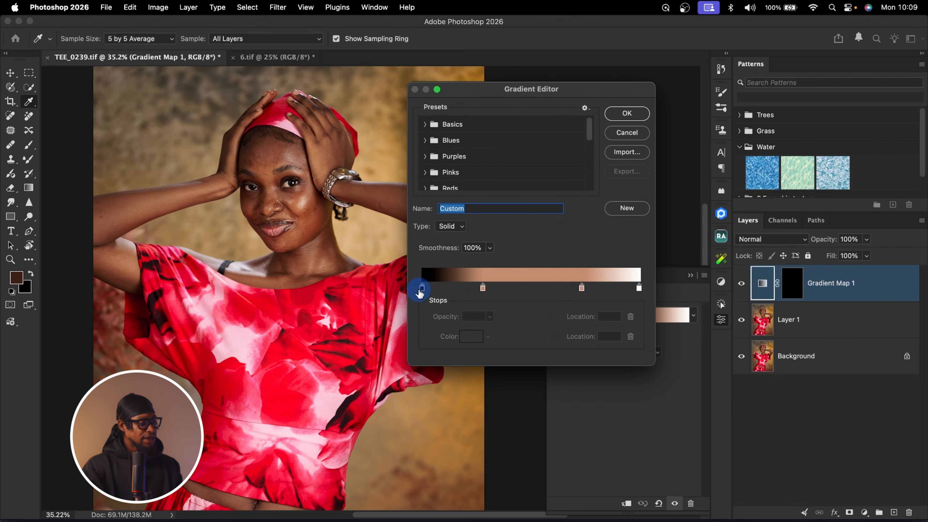
pyautogui.click(484, 288)
pyautogui.click(472, 337)
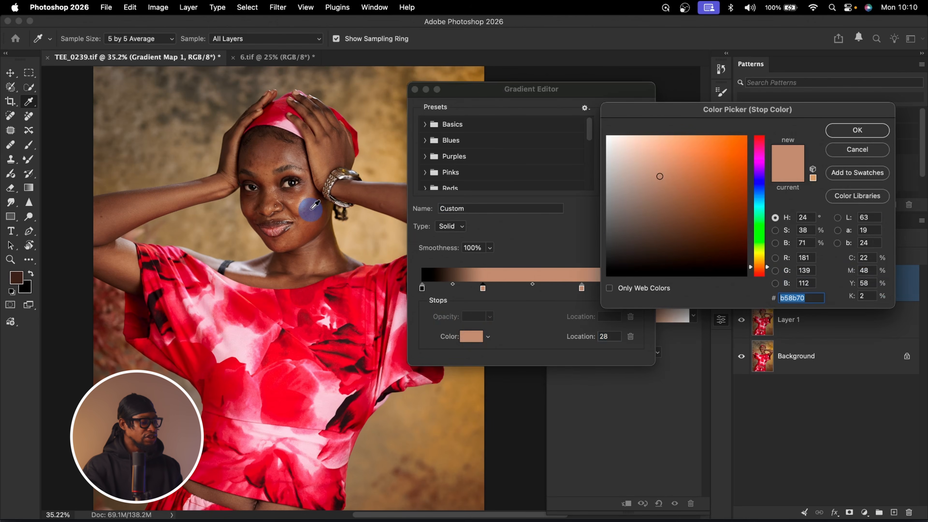
pyautogui.click(315, 224)
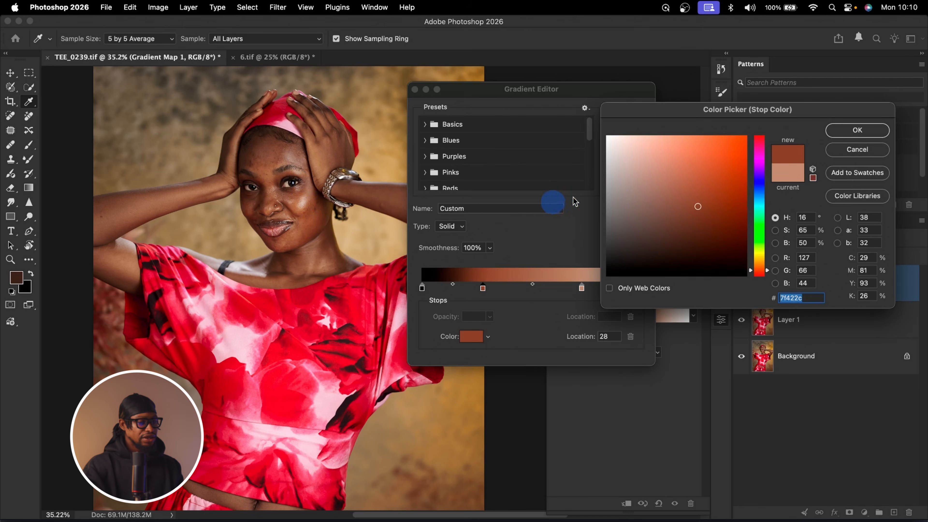
pyautogui.click(857, 130)
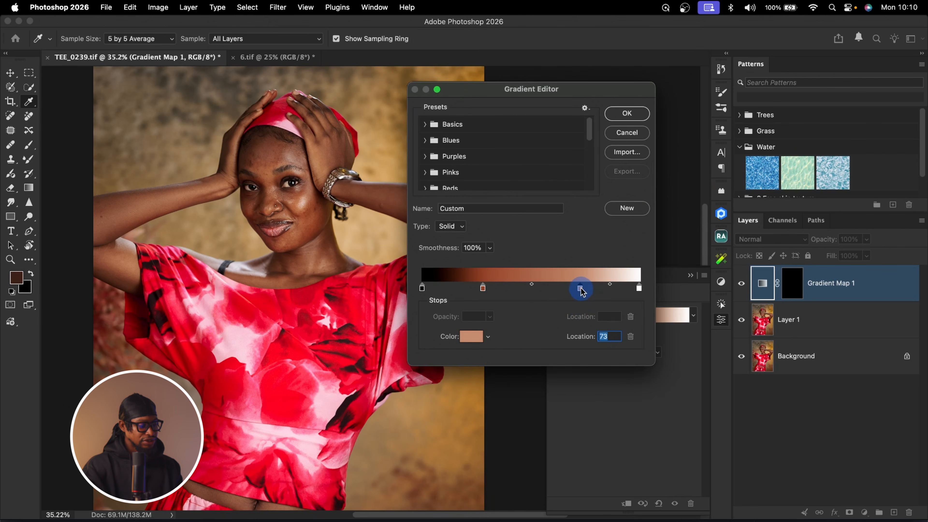
# Step: Recolour the gradient stop at location 73 with the brighter skin tone sampled from the cheek, #a8714f, and accept the gradient
pyautogui.click(468, 337)
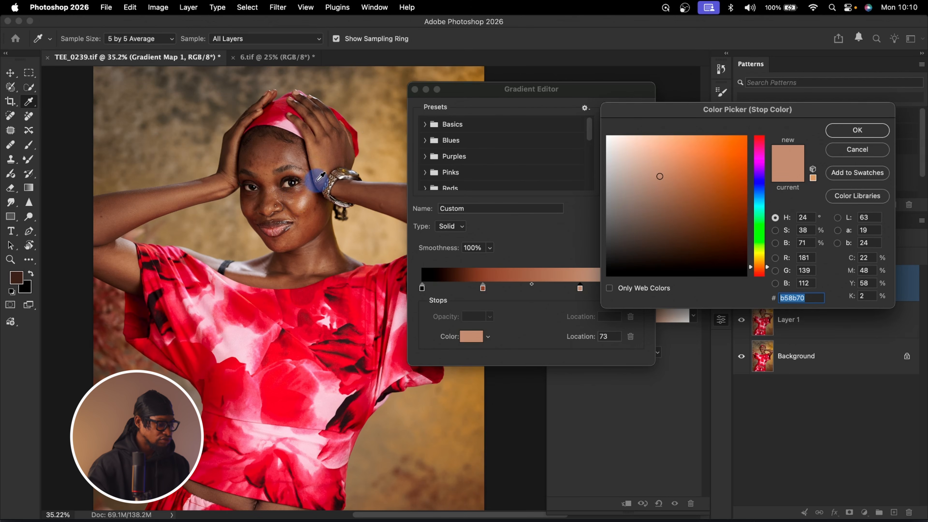
pyautogui.click(299, 198)
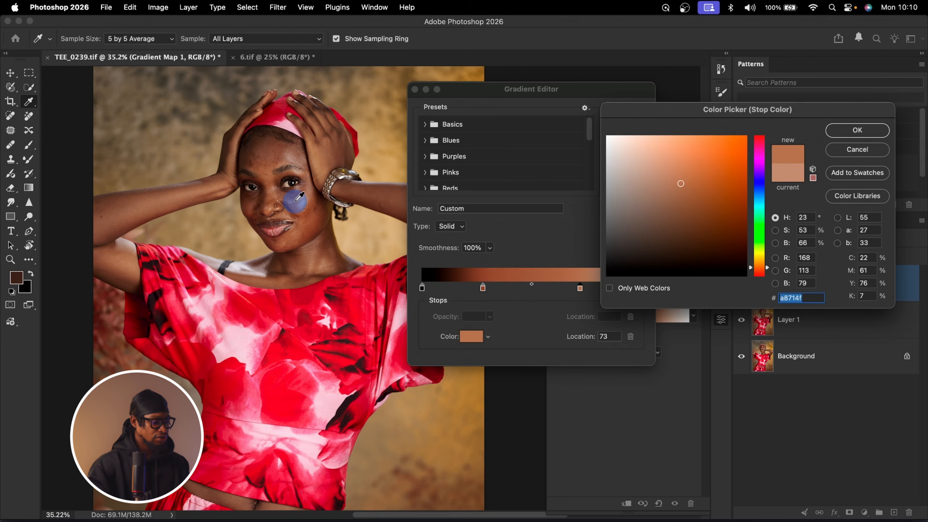
pyautogui.click(856, 129)
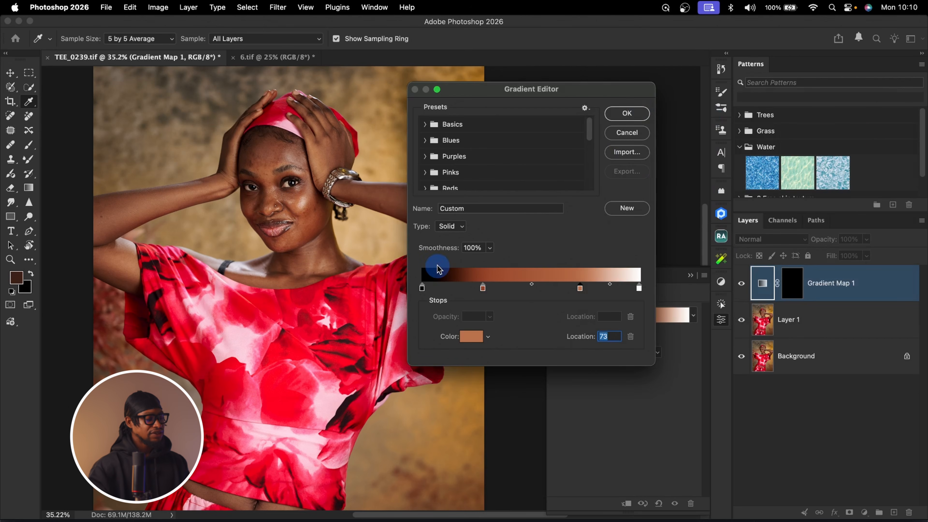
pyautogui.click(627, 115)
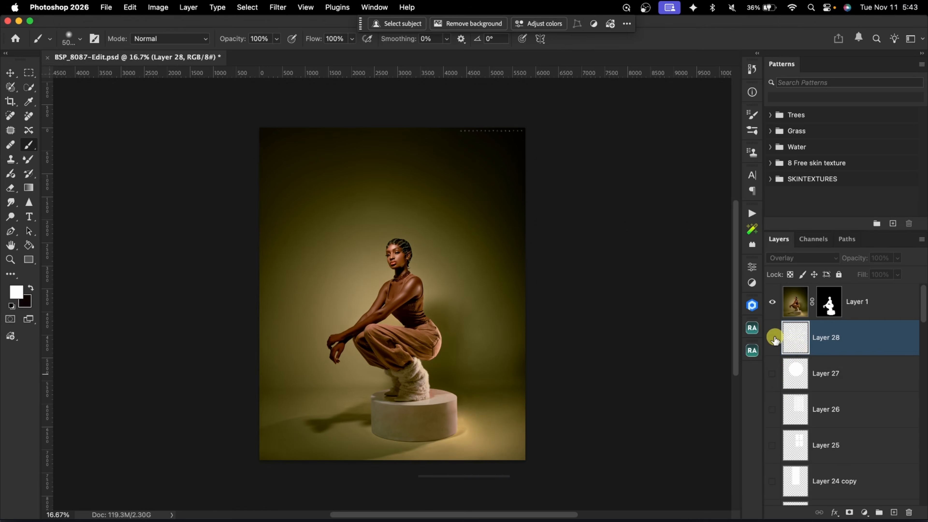
# Step: Preview the snoot light shape layers in BSP_8087-Edit.psd by toggling their visibility and browsing the layer stack
pyautogui.click(773, 338)
pyautogui.click(773, 338)
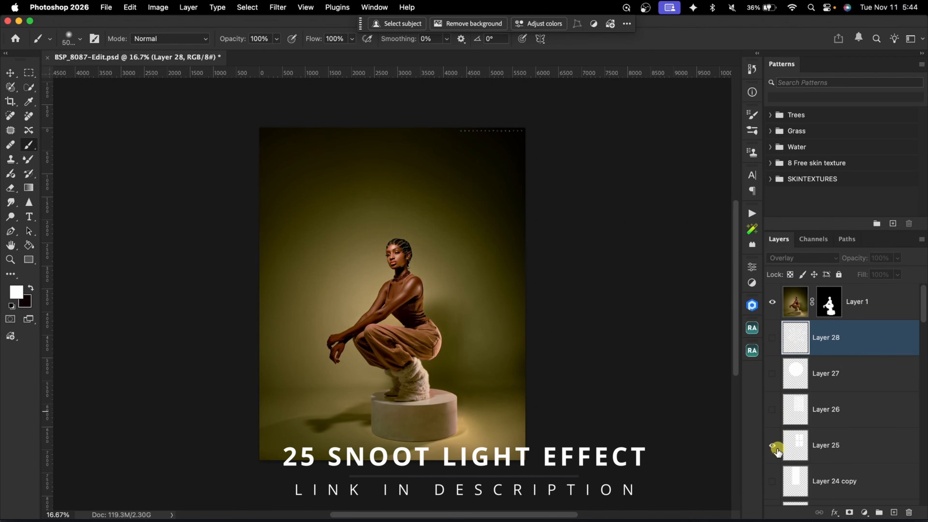
pyautogui.scroll(-6, 799, 461)
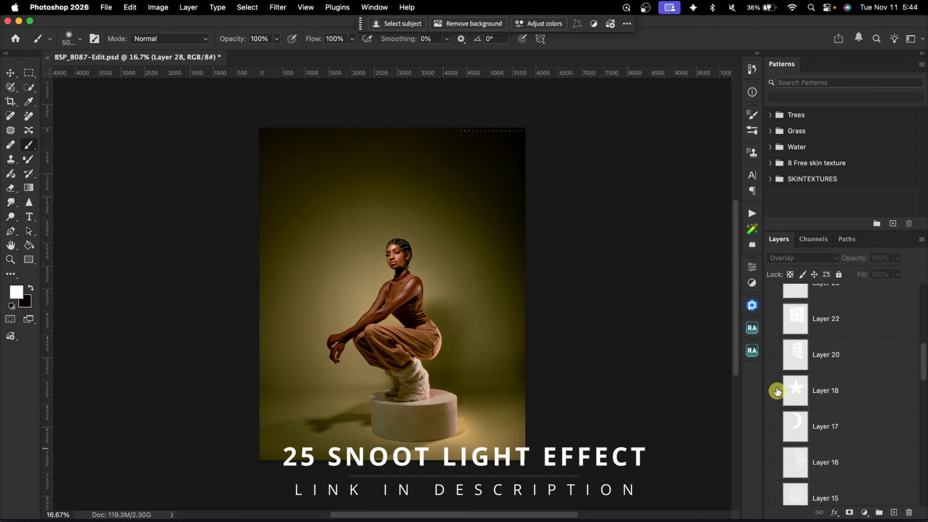
pyautogui.click(773, 361)
pyautogui.scroll(5, 775, 375)
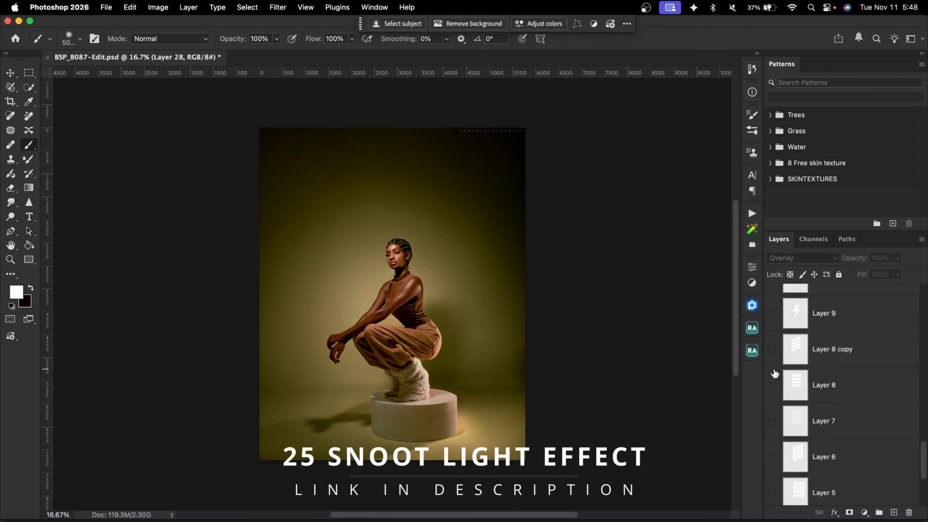
pyautogui.scroll(5, 777, 340)
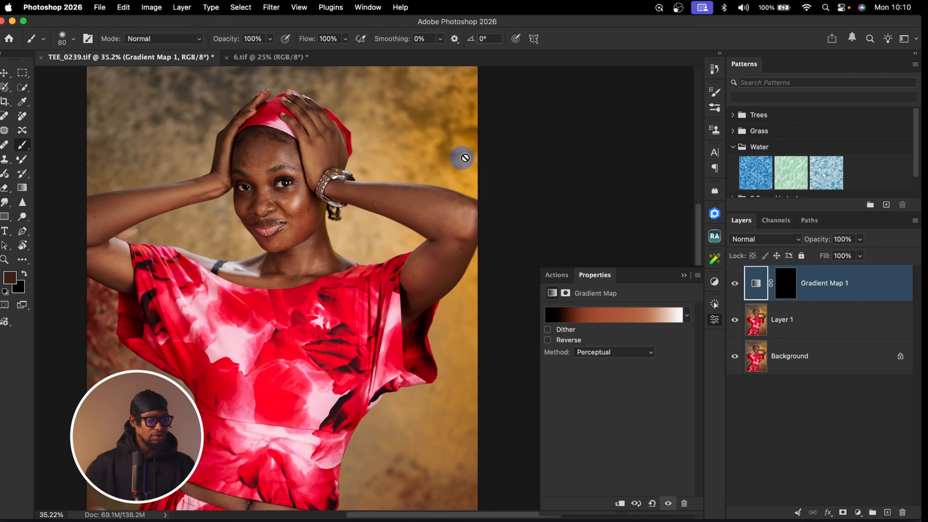
# Step: Target the layer mask of Gradient Map 1 in TEE_0239.tif and choose the Soft Round brush for painting
pyautogui.click(683, 275)
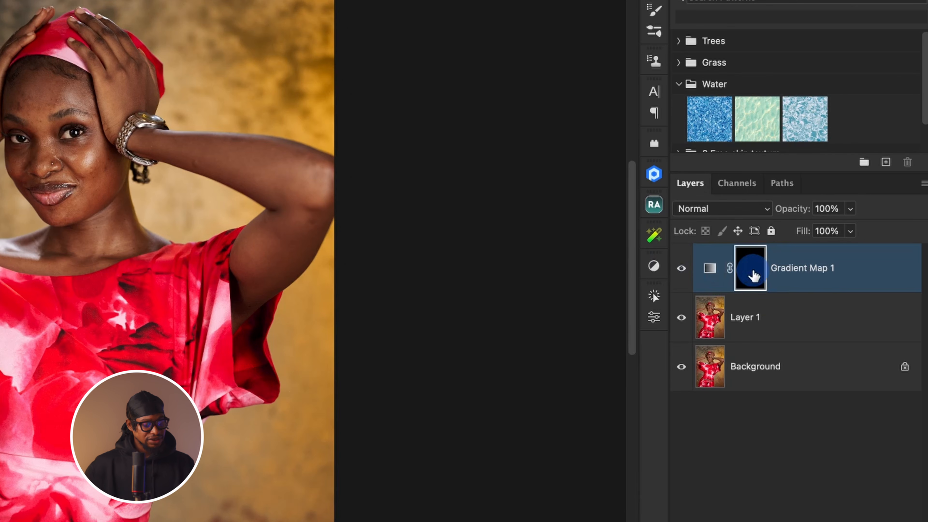
pyautogui.click(767, 279)
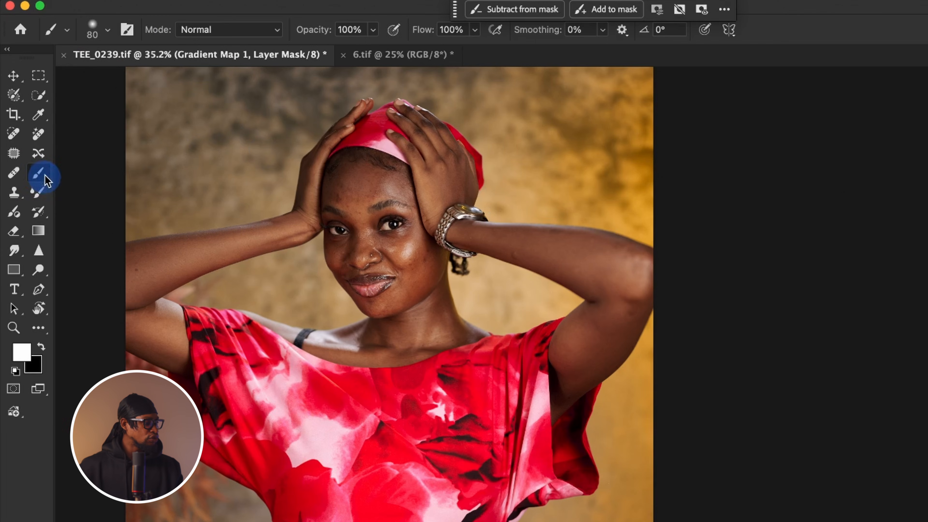
pyautogui.click(38, 176)
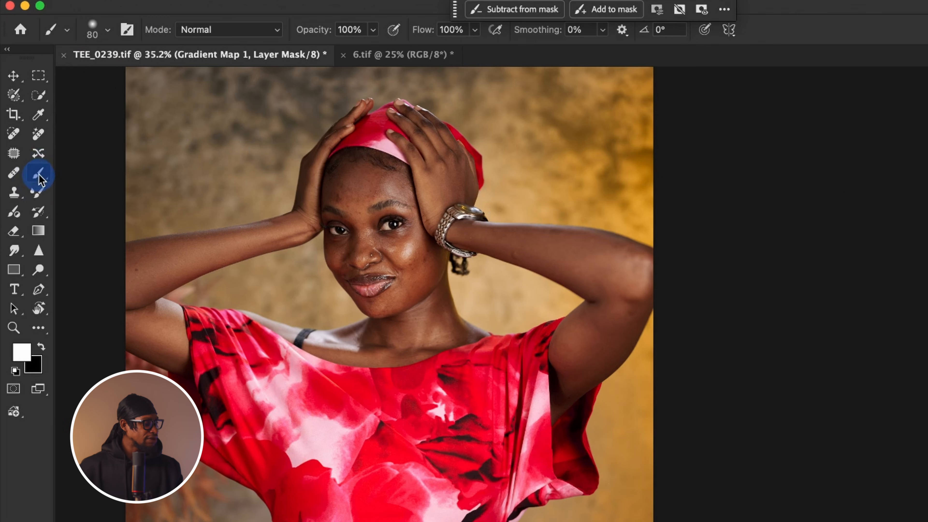
pyautogui.click(108, 34)
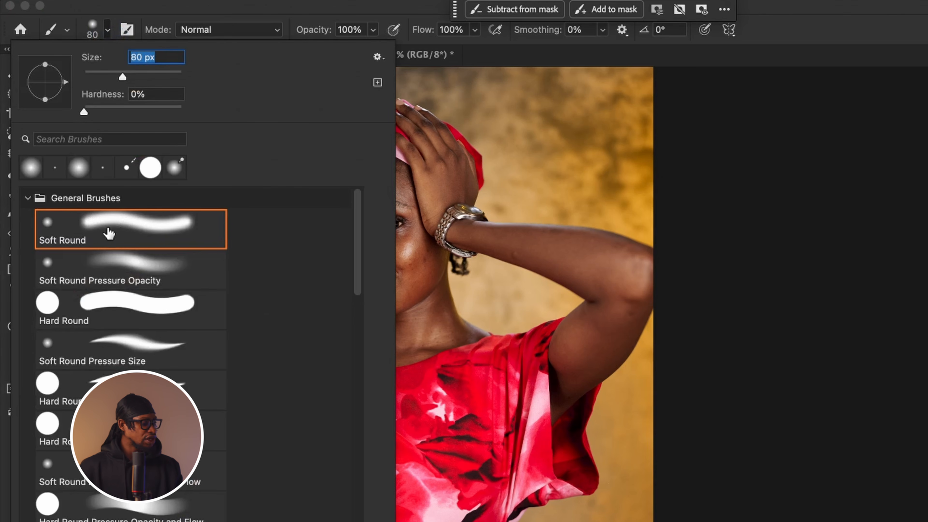
pyautogui.press('Return')
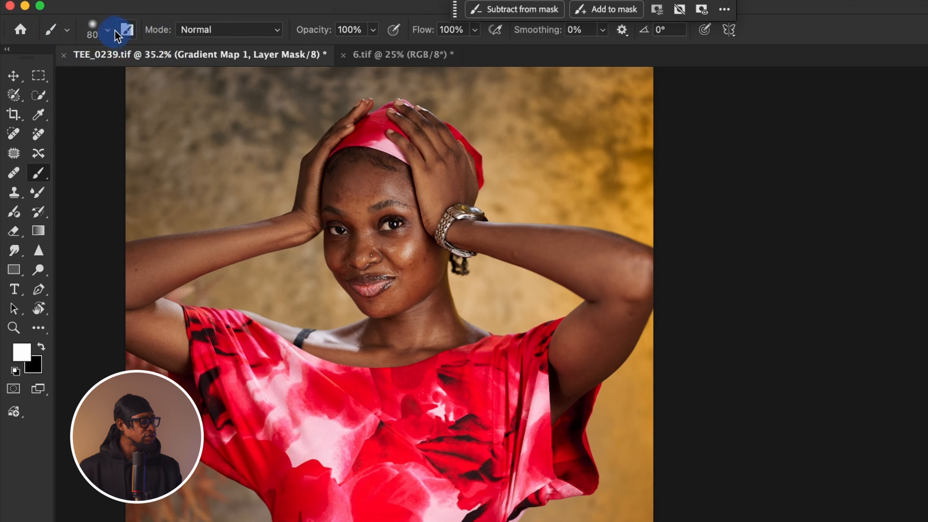
pyautogui.click(108, 33)
pyautogui.click(82, 228)
pyautogui.press('Return')
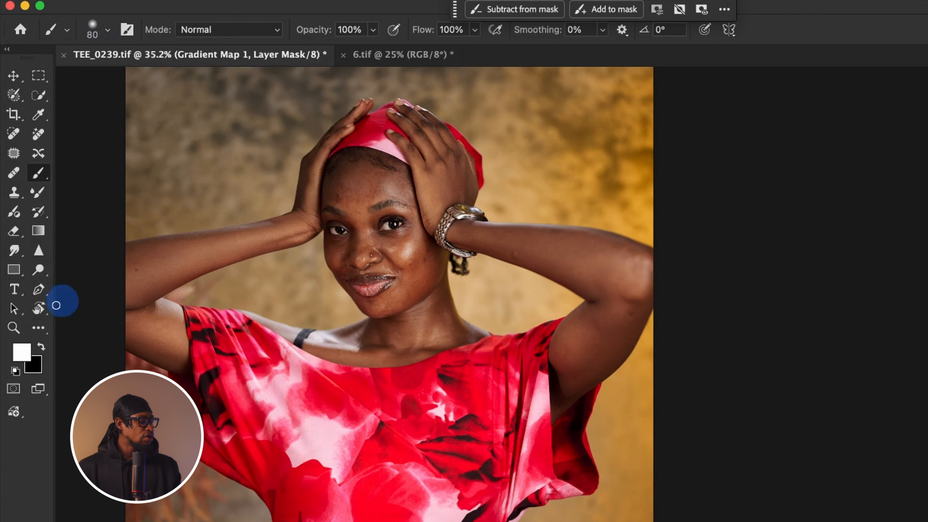
# Step: Paint white on the Gradient Map 1 mask over the forehead, cheeks and chin with a soft brush sized between 80 and 150
pyautogui.press('z')
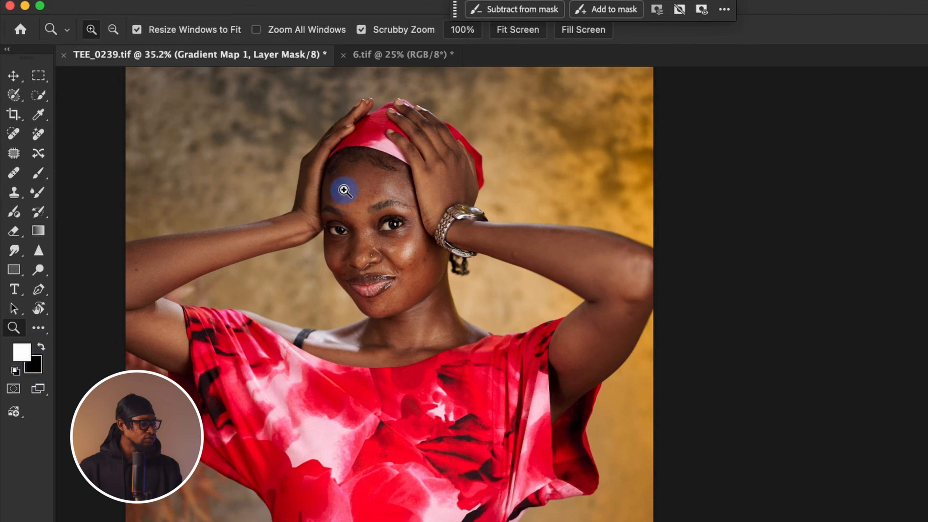
pyautogui.click(343, 191)
pyautogui.press('b')
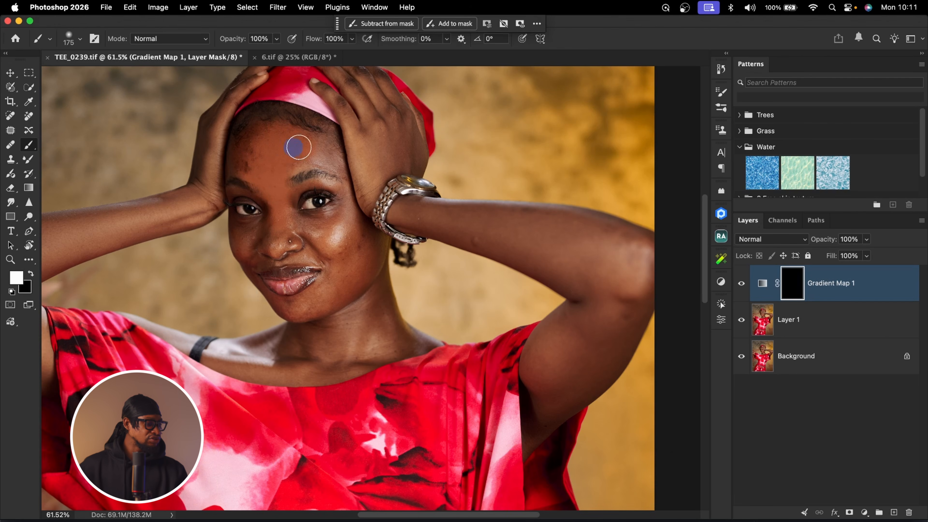
pyautogui.press('[')
pyautogui.click(242, 150)
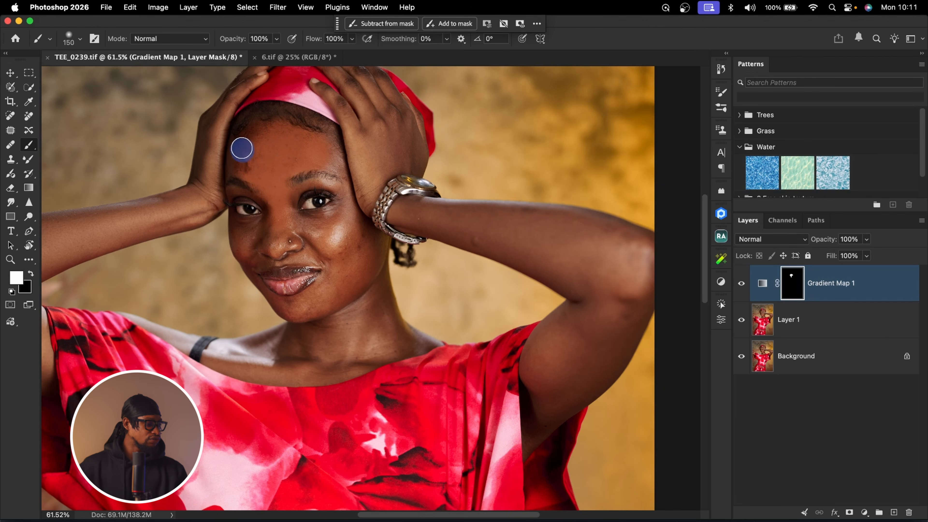
pyautogui.moveTo(233, 156); pyautogui.dragTo(279, 139)
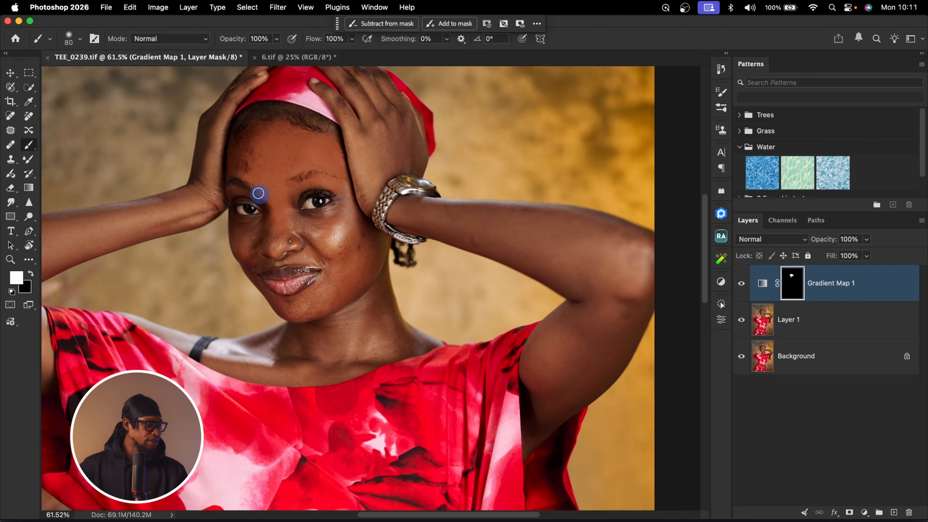
pyautogui.press(']')
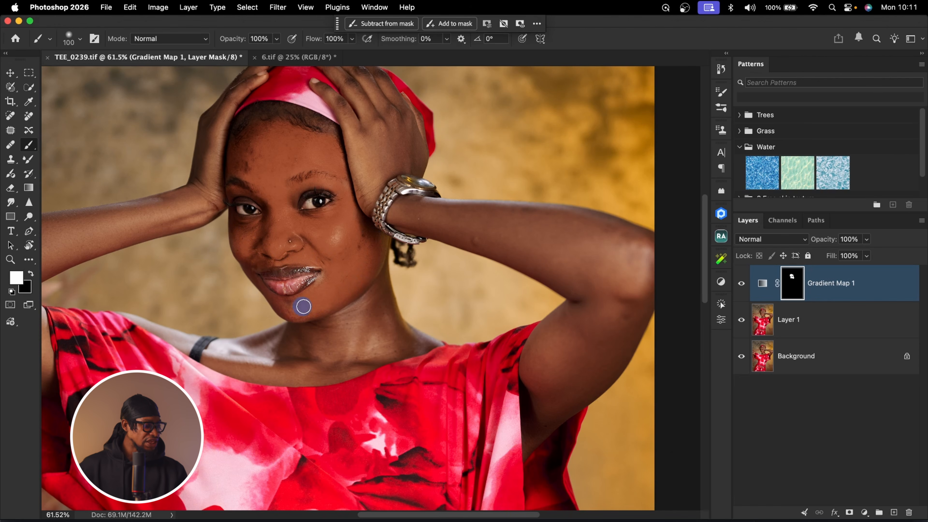
# Step: Try a mask stroke spilling past the neck onto the background and remove it using black as the foreground colour
pyautogui.moveTo(389, 319); pyautogui.dragTo(450, 300)
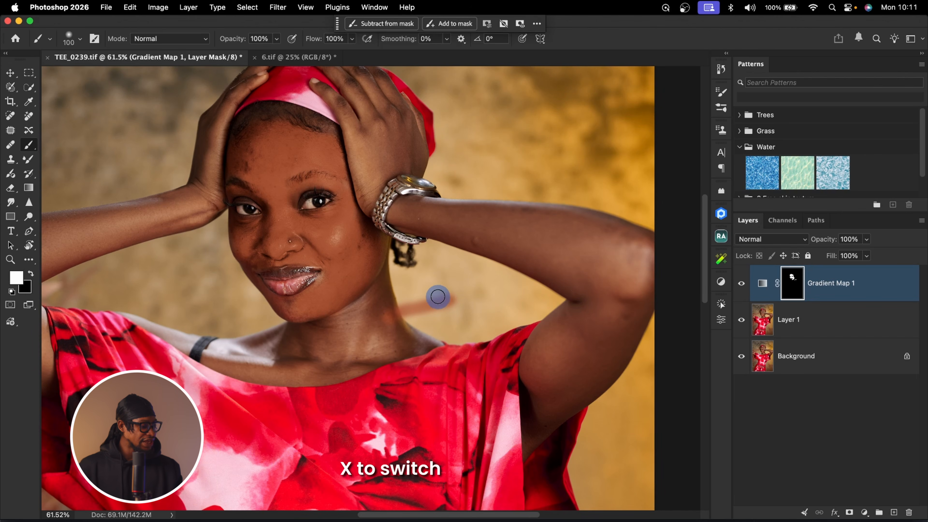
pyautogui.press('x')
pyautogui.press('x')
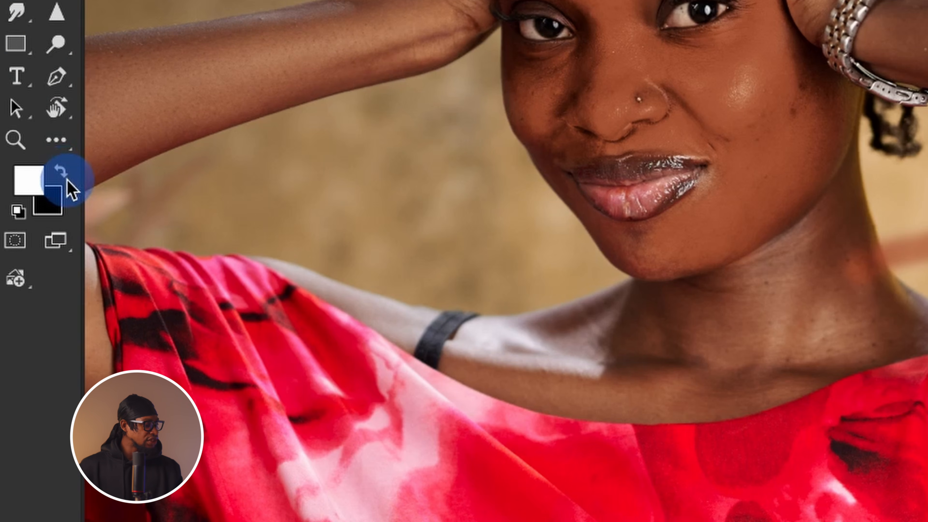
pyautogui.click(31, 274)
pyautogui.click(68, 176)
pyautogui.click(66, 178)
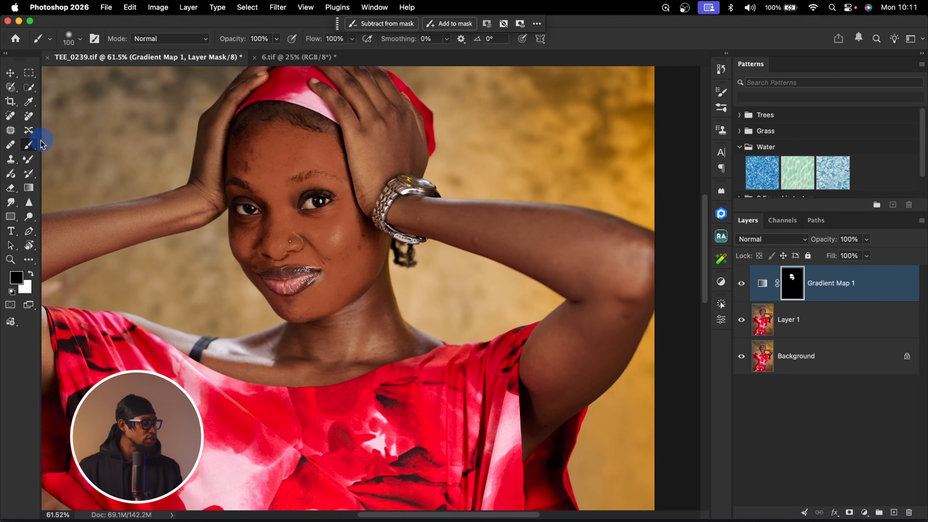
# Step: Restore white as the foreground colour and brush the mask over the neck, arms and exposed waist
pyautogui.click(10, 187)
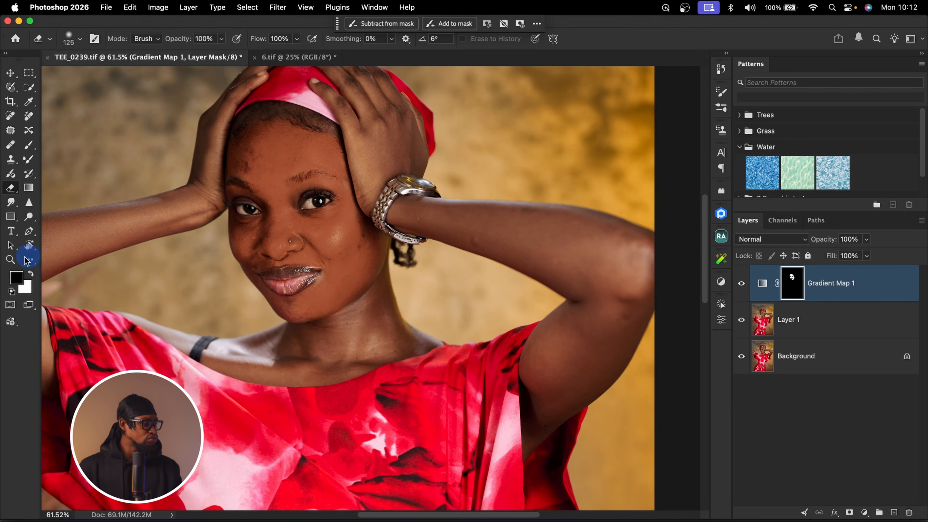
pyautogui.click(31, 274)
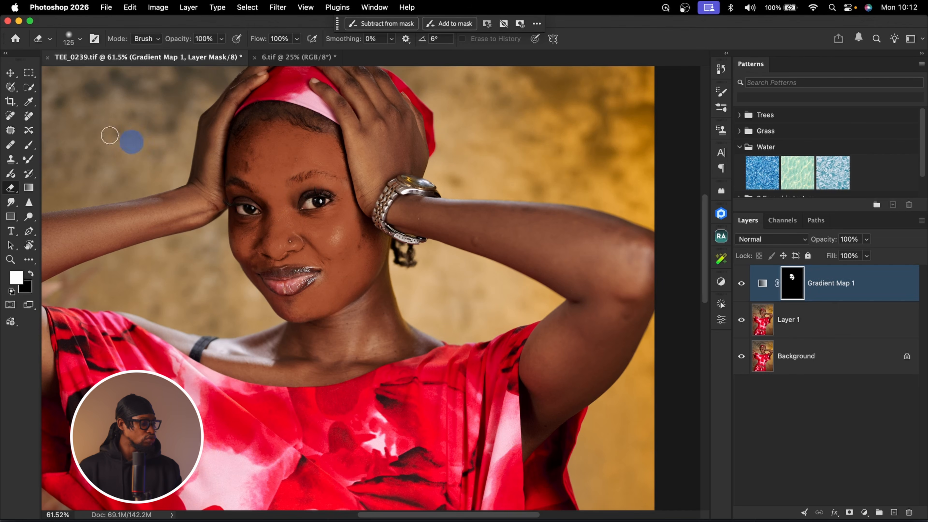
pyautogui.click(29, 146)
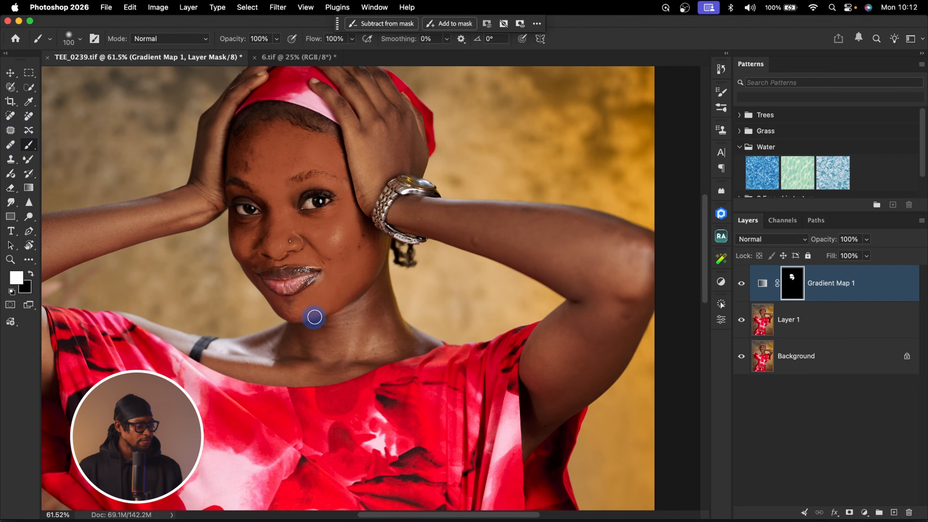
pyautogui.press(']')
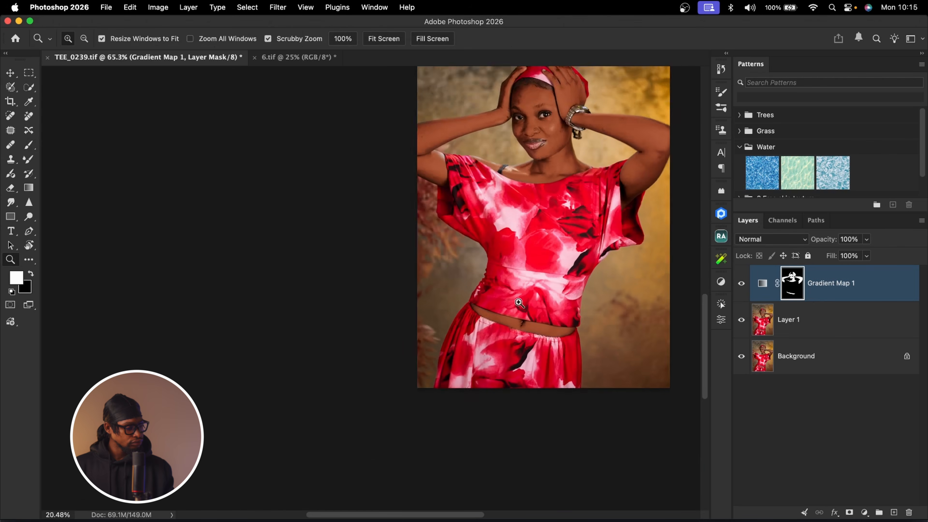
# Step: Compare the skin on the face and arms with Gradient Map 1 hidden and shown
pyautogui.moveTo(599, 204); pyautogui.dragTo(586, 206)
pyautogui.moveTo(553, 174); pyautogui.dragTo(516, 182)
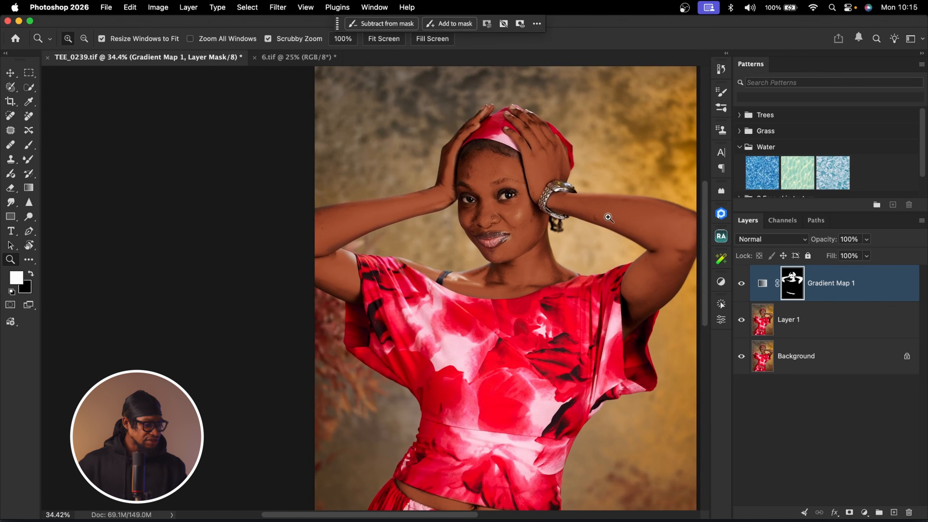
pyautogui.click(742, 286)
pyautogui.click(743, 288)
pyautogui.click(742, 286)
pyautogui.click(744, 291)
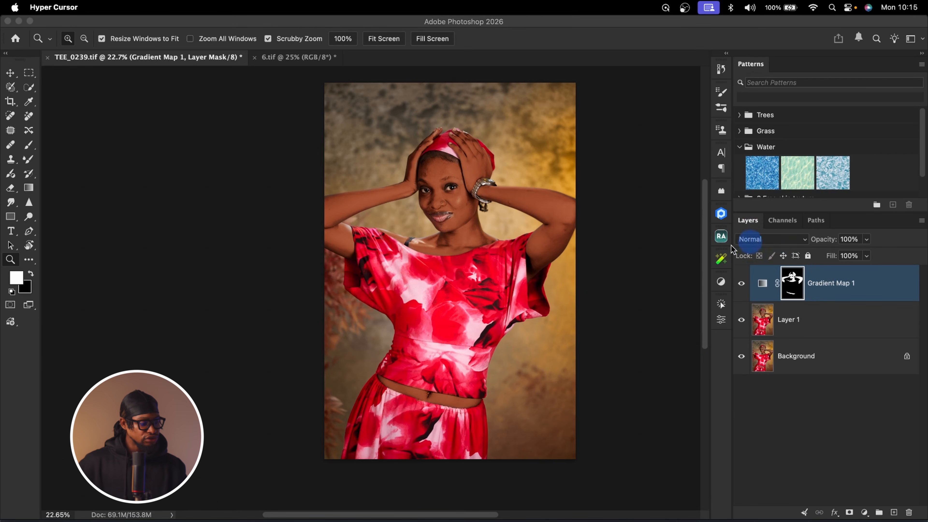
# Step: Set the blend mode of Gradient Map 1 to Color
pyautogui.click(785, 242)
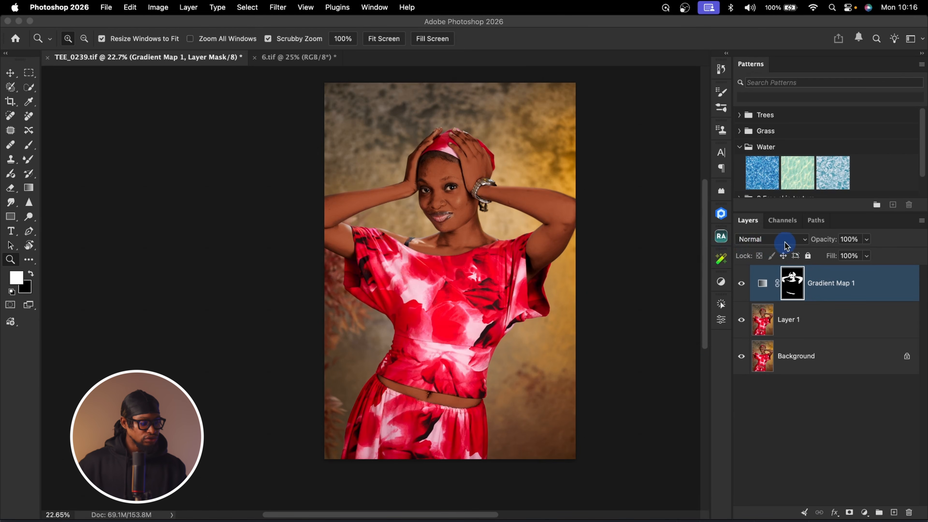
pyautogui.click(786, 244)
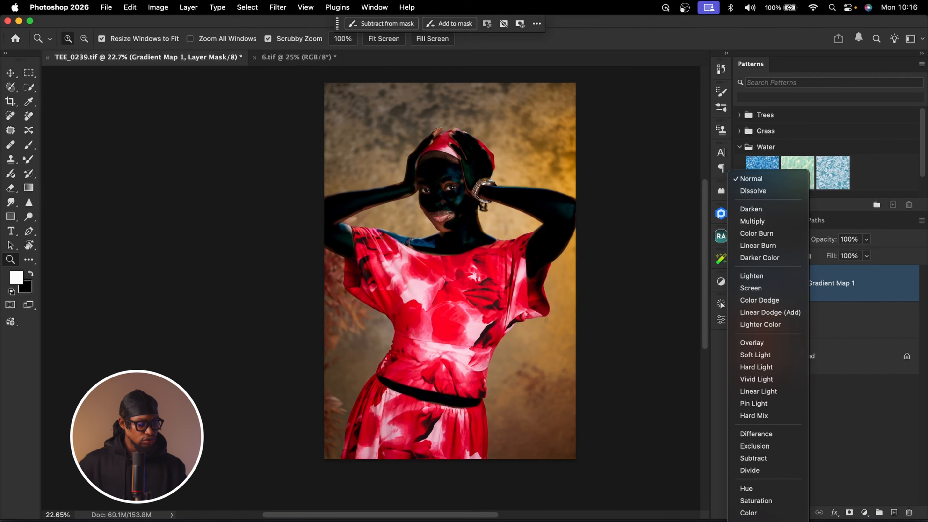
pyautogui.click(748, 513)
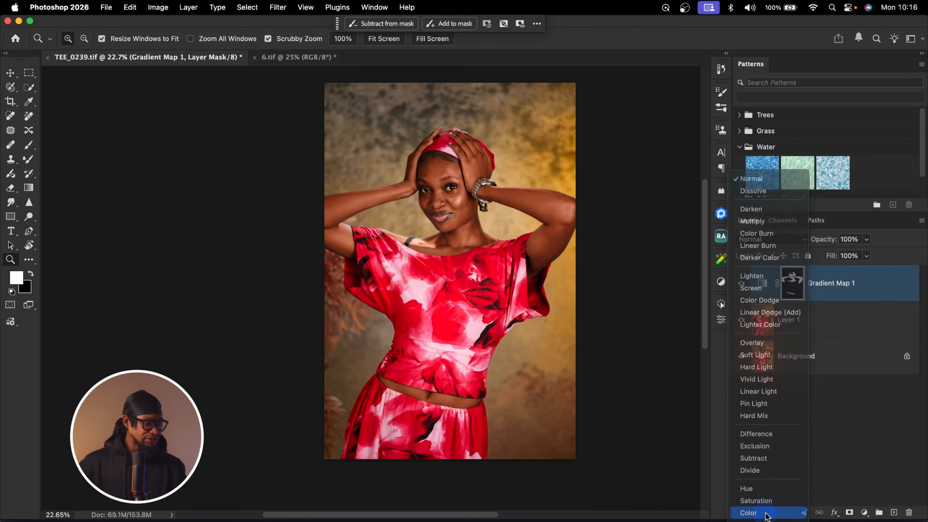
# Step: Feather the layer mask of Gradient Map 1 to 76.9 px in its mask properties
pyautogui.click(482, 190)
pyautogui.moveTo(444, 175); pyautogui.dragTo(491, 163)
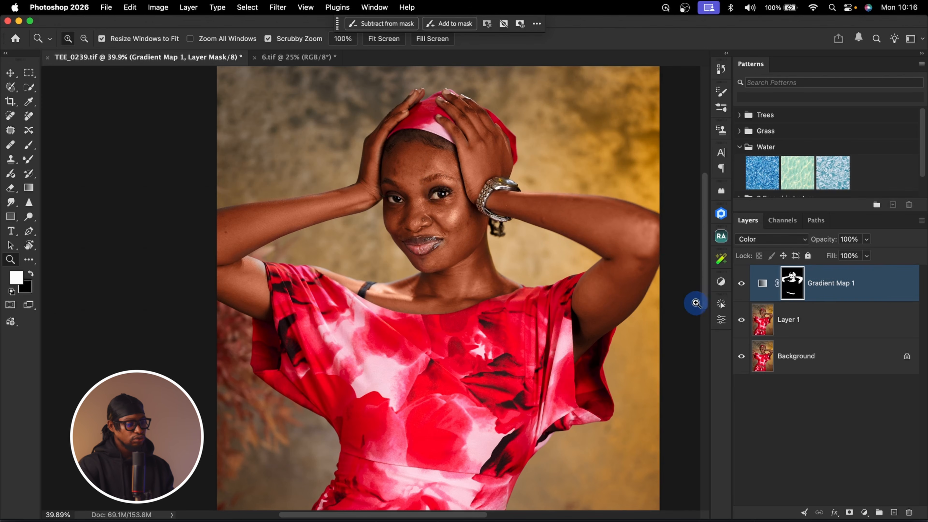
pyautogui.click(724, 323)
pyautogui.click(690, 277)
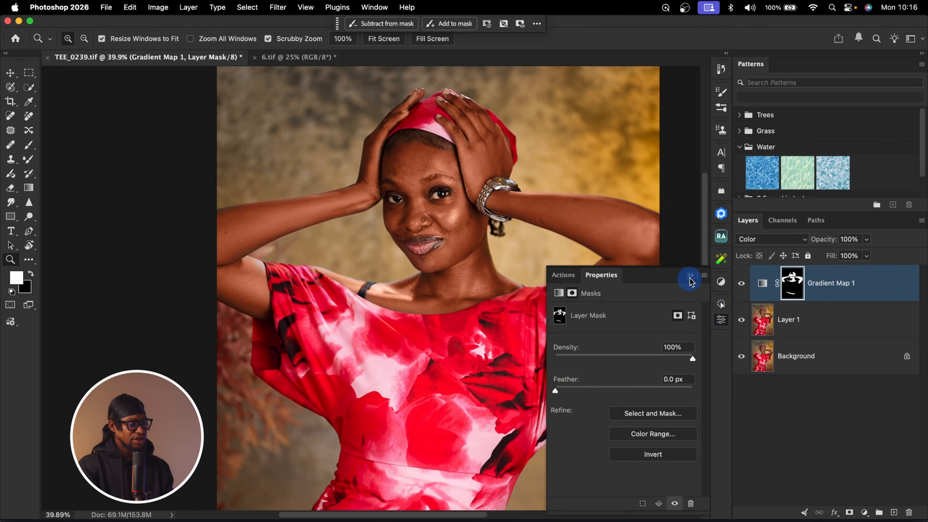
pyautogui.click(691, 278)
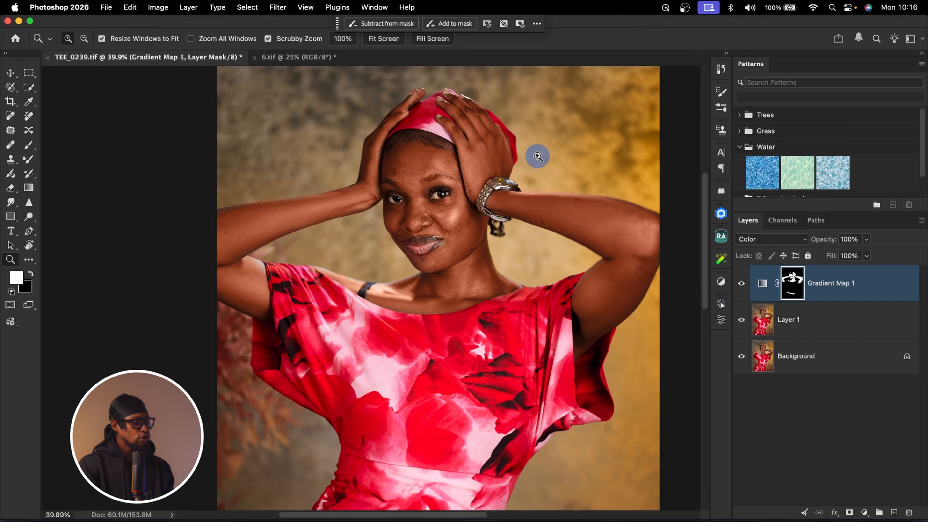
pyautogui.click(376, 8)
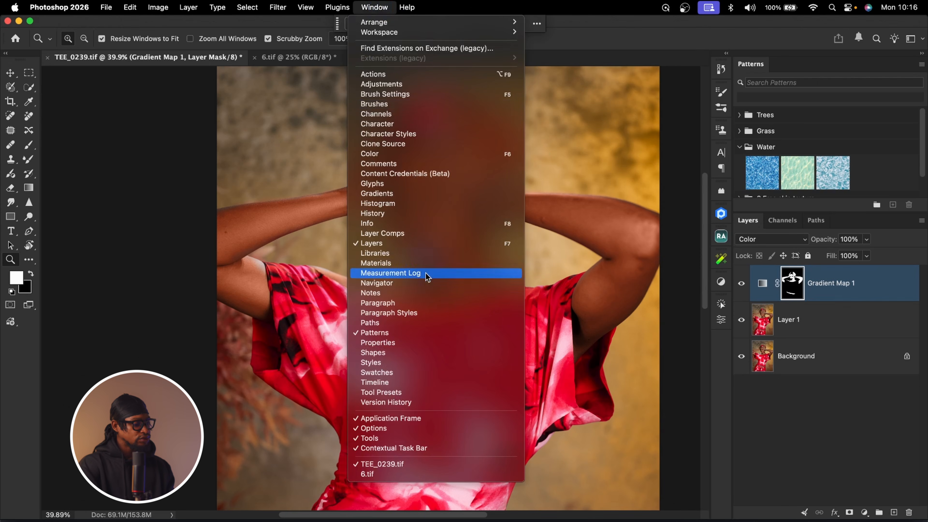
pyautogui.click(417, 343)
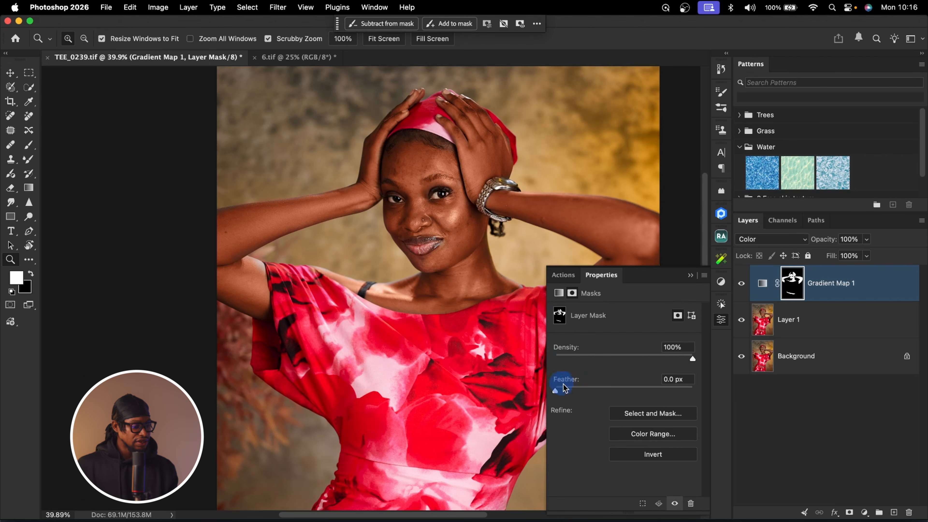
pyautogui.moveTo(566, 395); pyautogui.dragTo(638, 392)
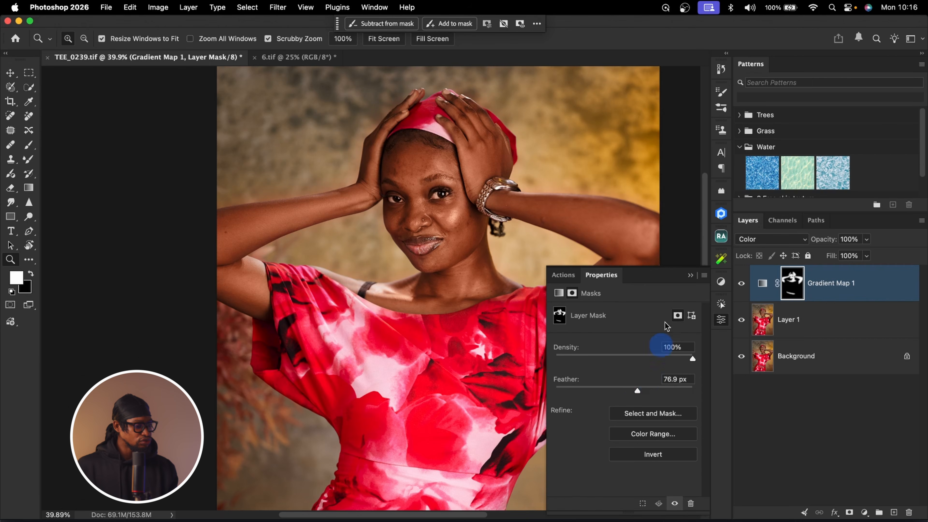
pyautogui.click(691, 276)
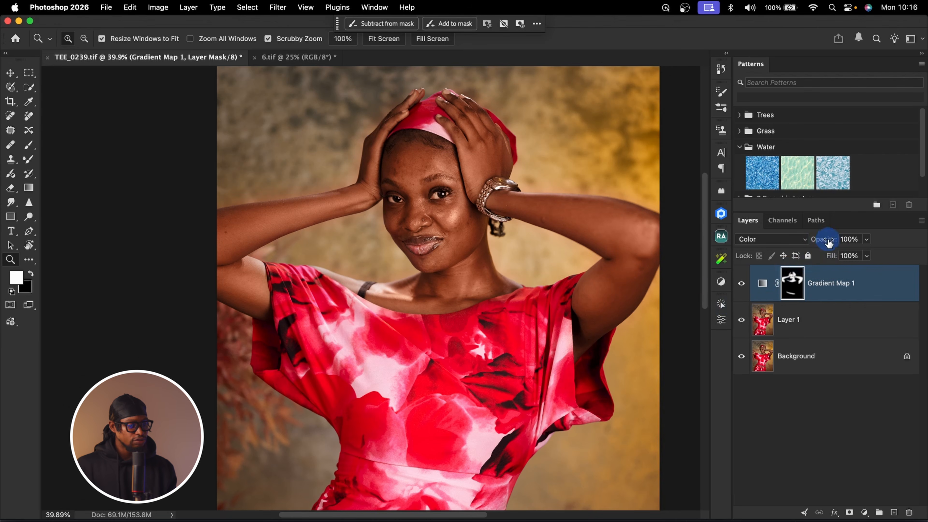
# Step: Lower the opacity of Gradient Map 1 to 37% and compare the portrait with the layer hidden and shown
pyautogui.moveTo(828, 244); pyautogui.dragTo(812, 245)
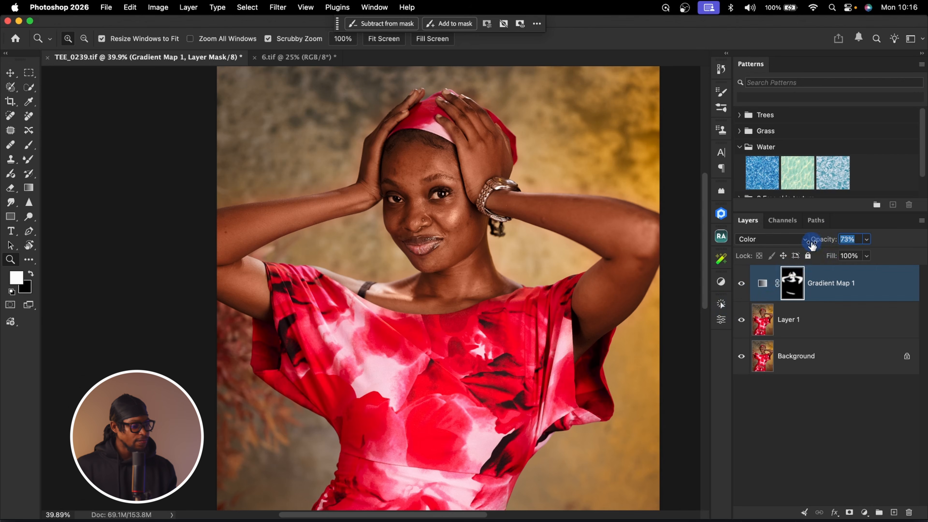
pyautogui.click(826, 246)
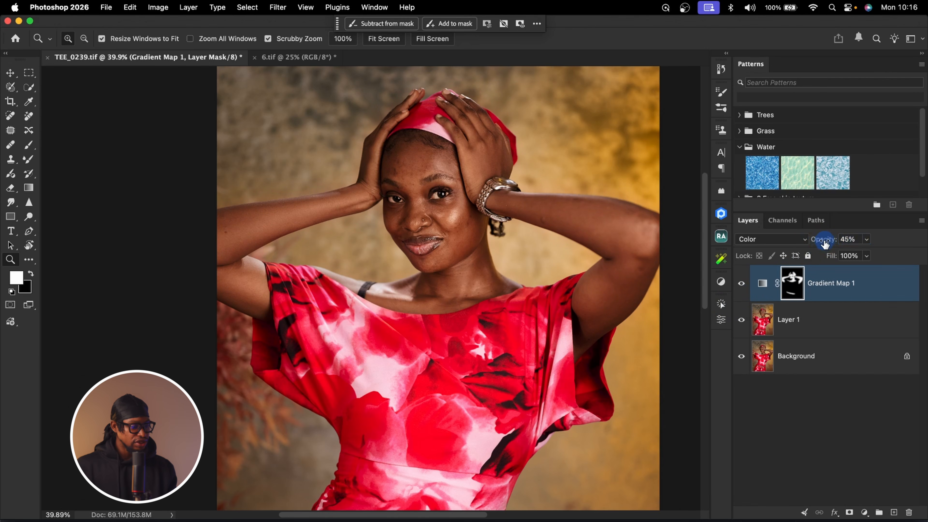
pyautogui.click(741, 284)
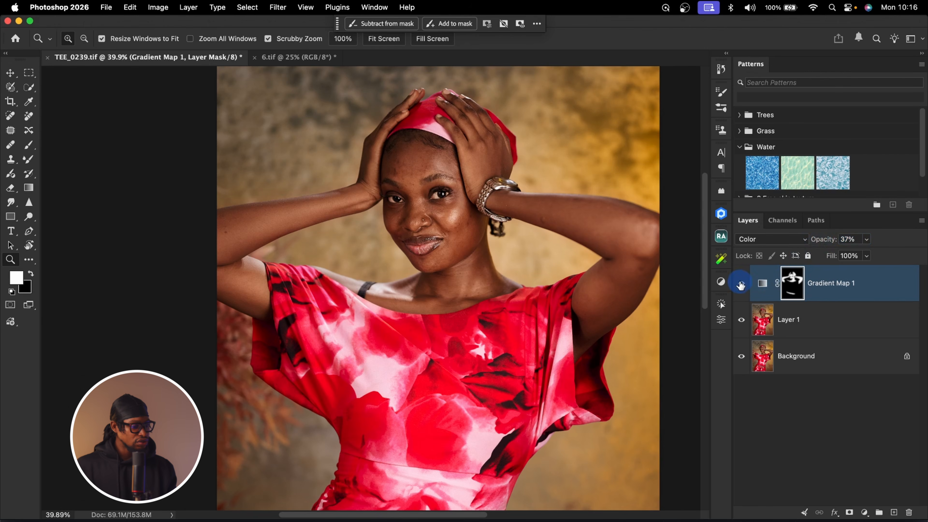
pyautogui.click(741, 284)
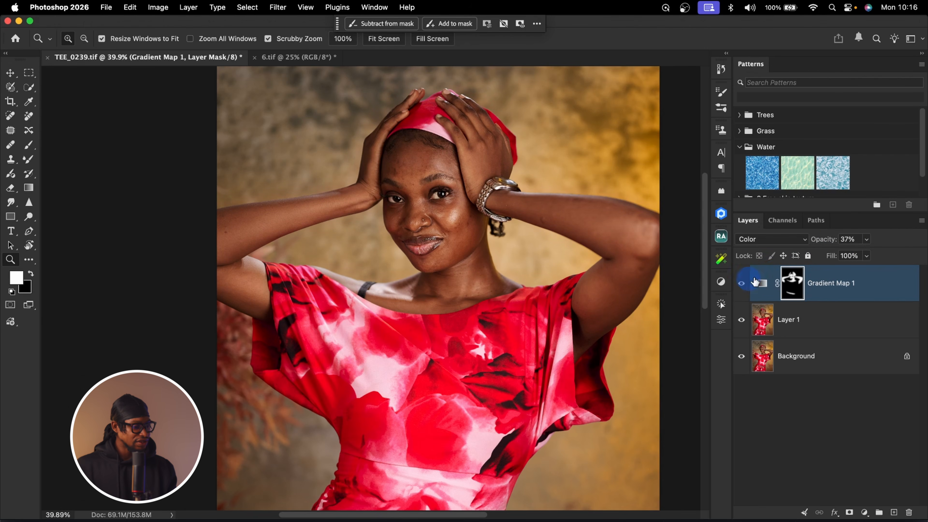
# Step: Set the opacity of Gradient Map 1 to 50% and check the skin with the layer hidden and shown
pyautogui.moveTo(540, 261); pyautogui.dragTo(599, 239)
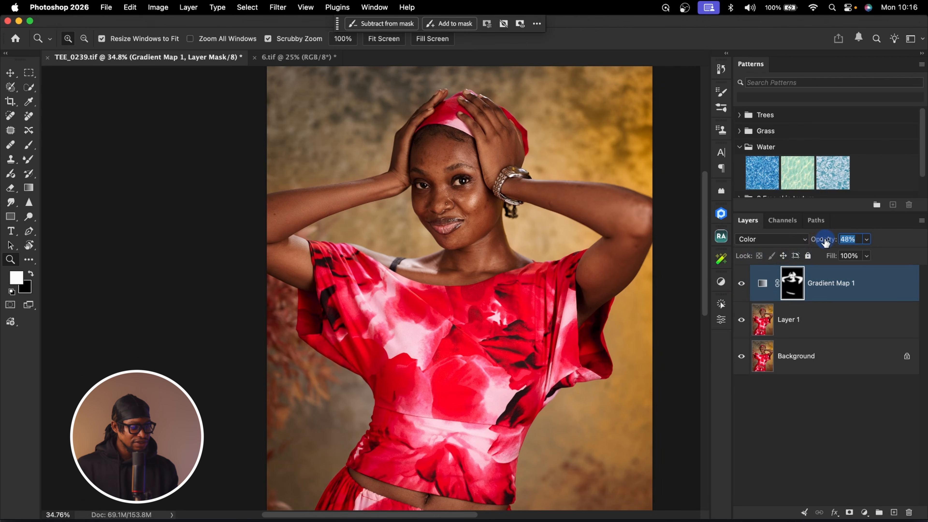
pyautogui.click(741, 283)
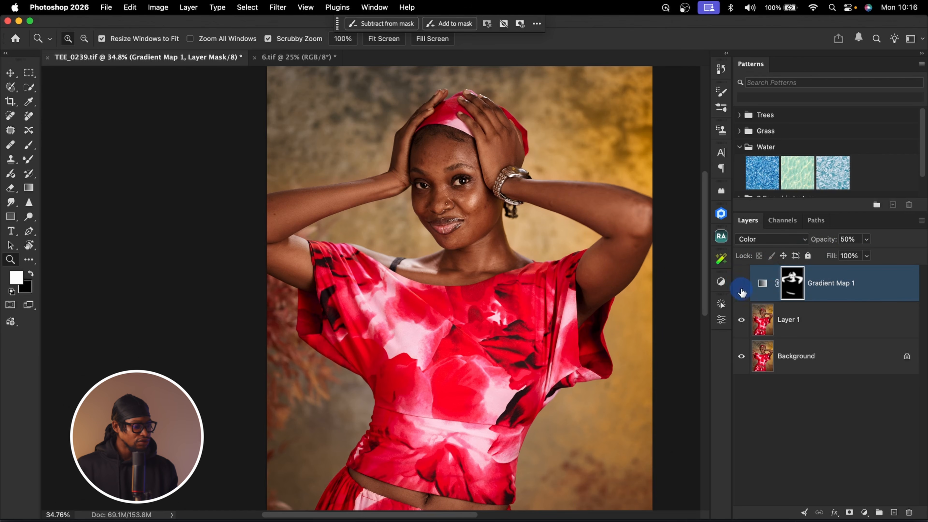
pyautogui.click(741, 284)
pyautogui.moveTo(497, 170)
pyautogui.mouseDown()
pyautogui.moveTo(524, 178)
pyautogui.moveTo(508, 175)
pyautogui.mouseUp()
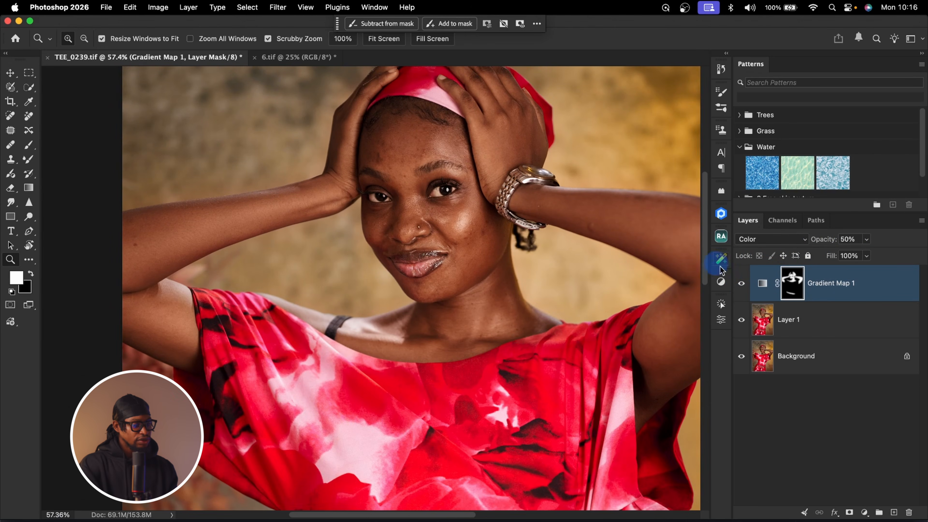
# Step: Set the colour of the darker skin stop in the gradient of Gradient Map 1 to #7f432d
pyautogui.doubleClick(760, 284)
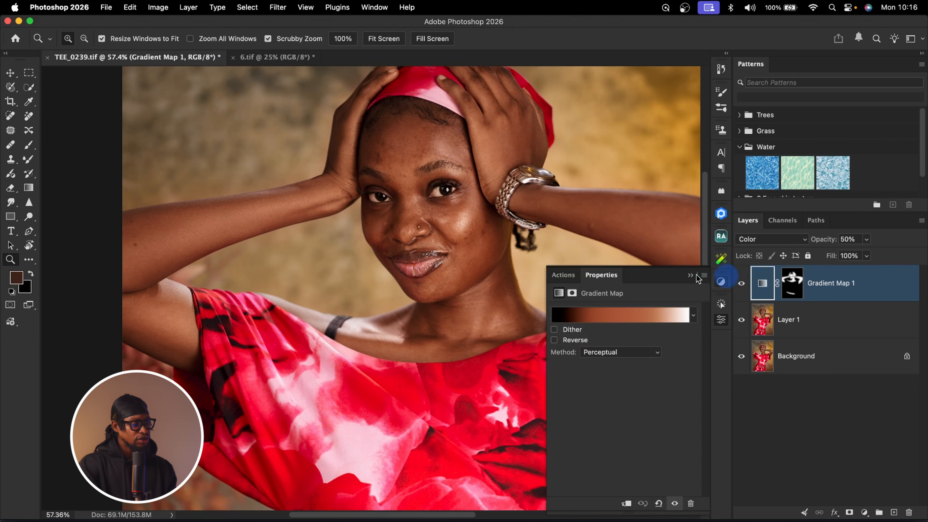
pyautogui.click(611, 317)
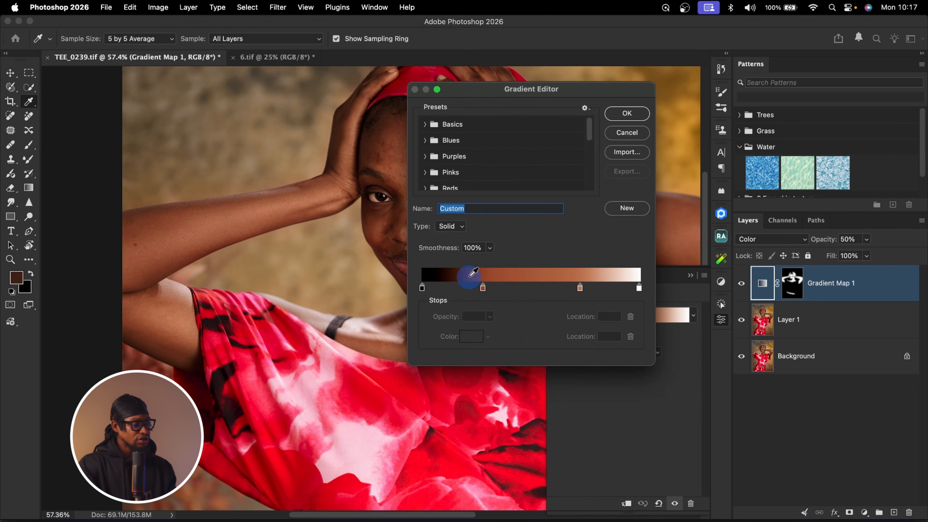
pyautogui.click(483, 289)
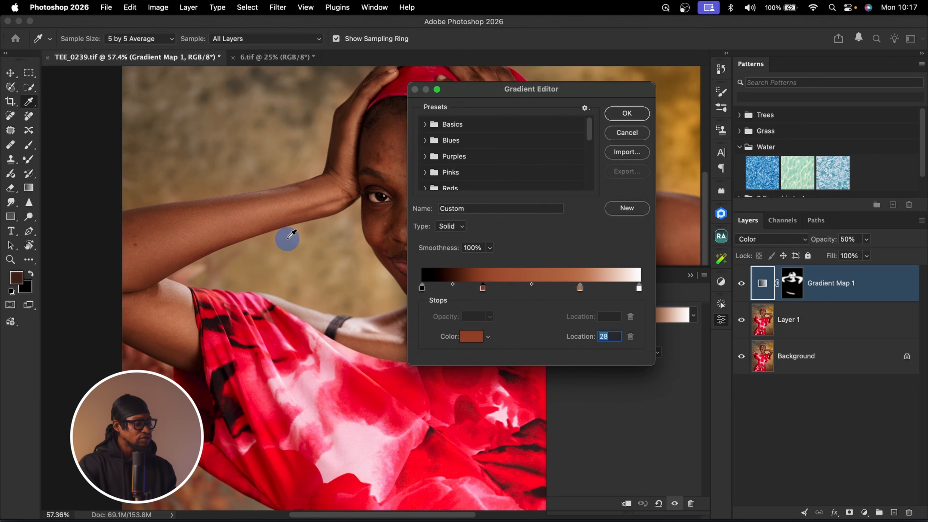
pyautogui.hscroll(5, 288, 238)
pyautogui.scroll(-3, 291, 234)
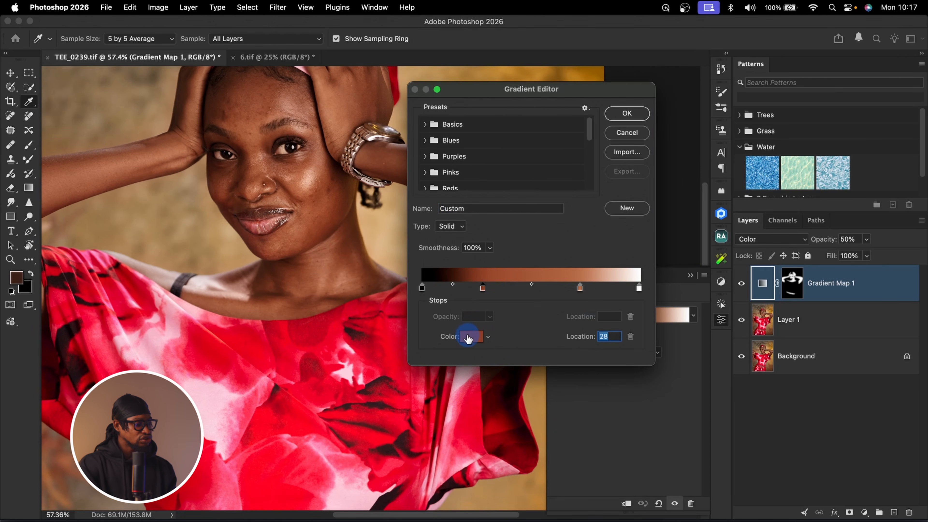
pyautogui.click(471, 336)
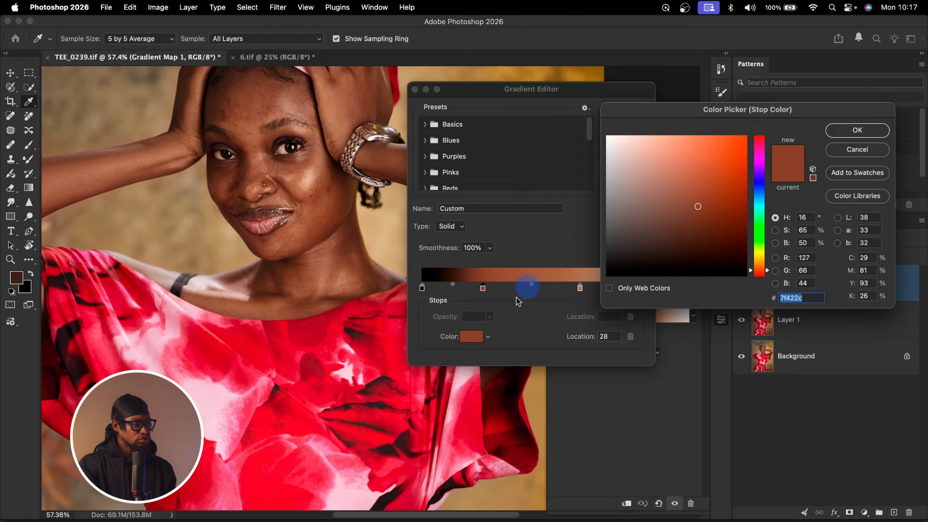
pyautogui.moveTo(700, 206); pyautogui.dragTo(695, 188)
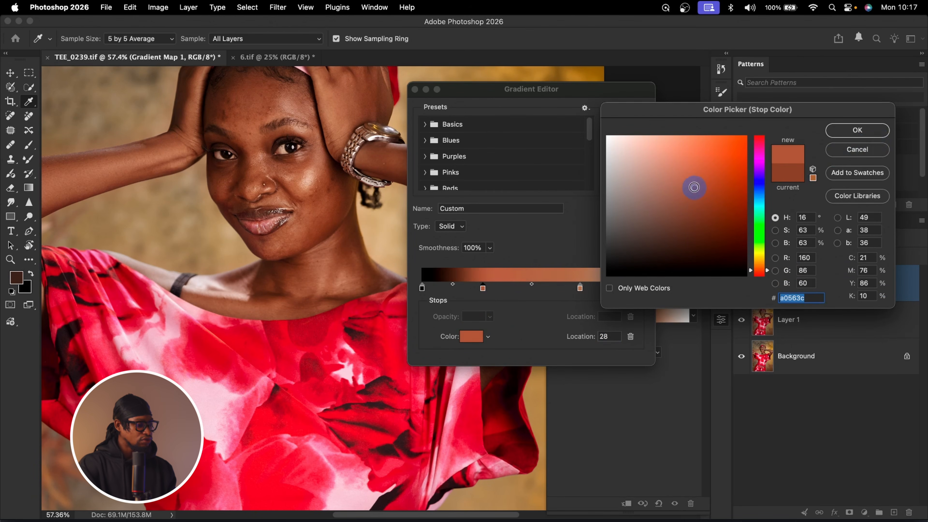
pyautogui.click(695, 188)
pyautogui.moveTo(696, 195); pyautogui.dragTo(697, 204)
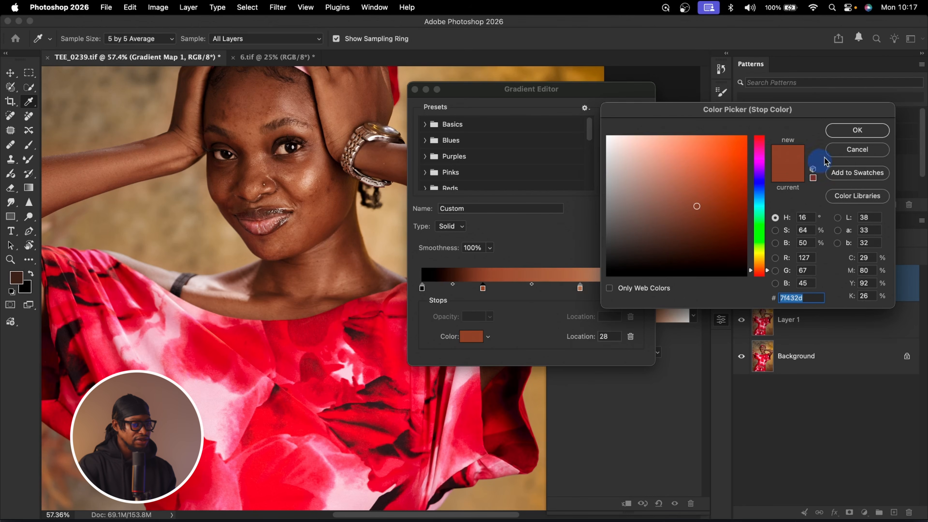
pyautogui.click(863, 131)
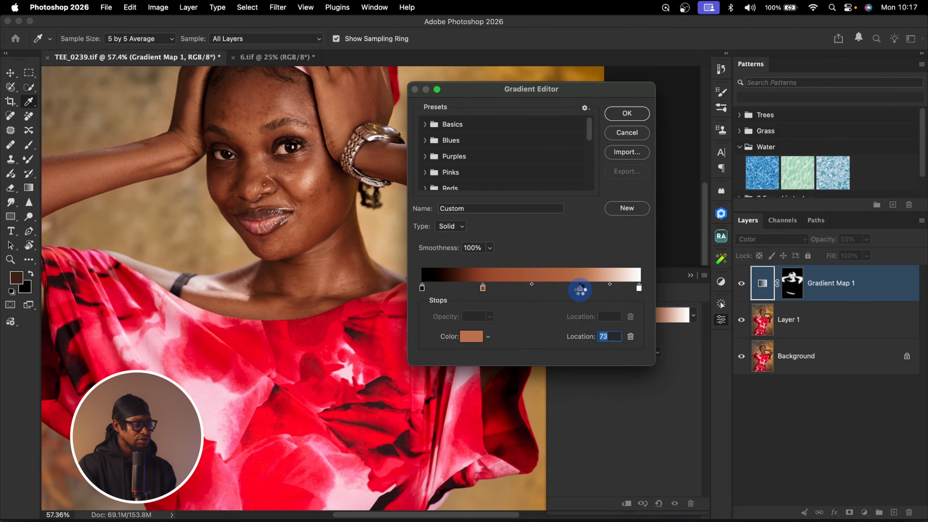
# Step: Brighten the gradient's lighter skin stop to #bf8662 and accept the edited gradient
pyautogui.doubleClick(580, 289)
pyautogui.click(688, 190)
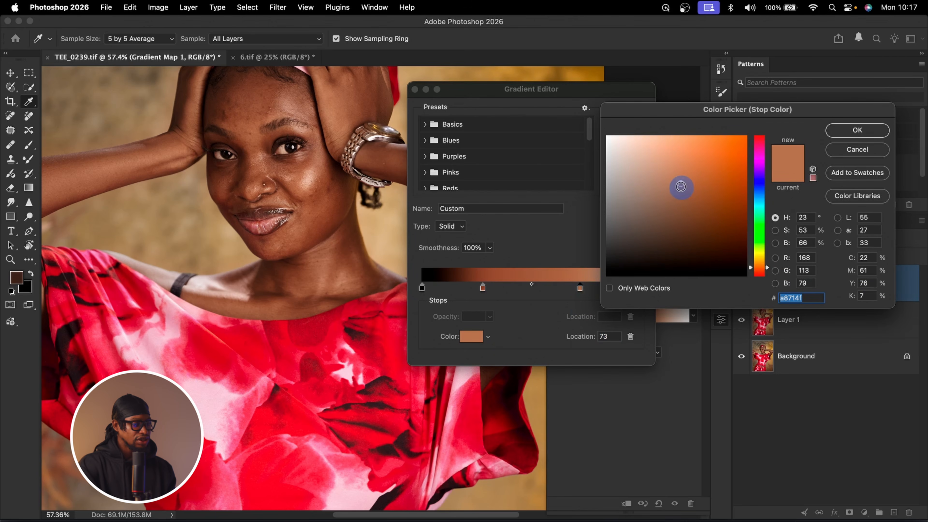
pyautogui.moveTo(677, 179); pyautogui.dragTo(674, 171)
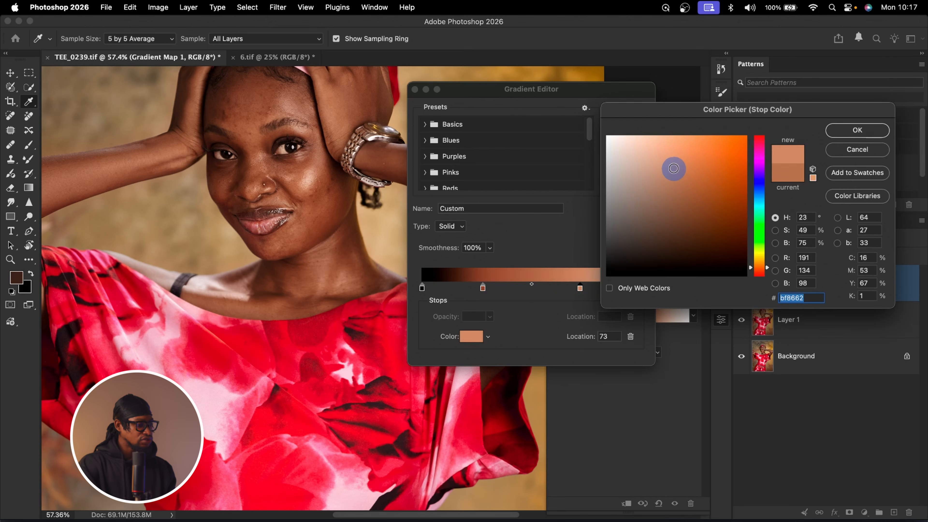
pyautogui.click(869, 130)
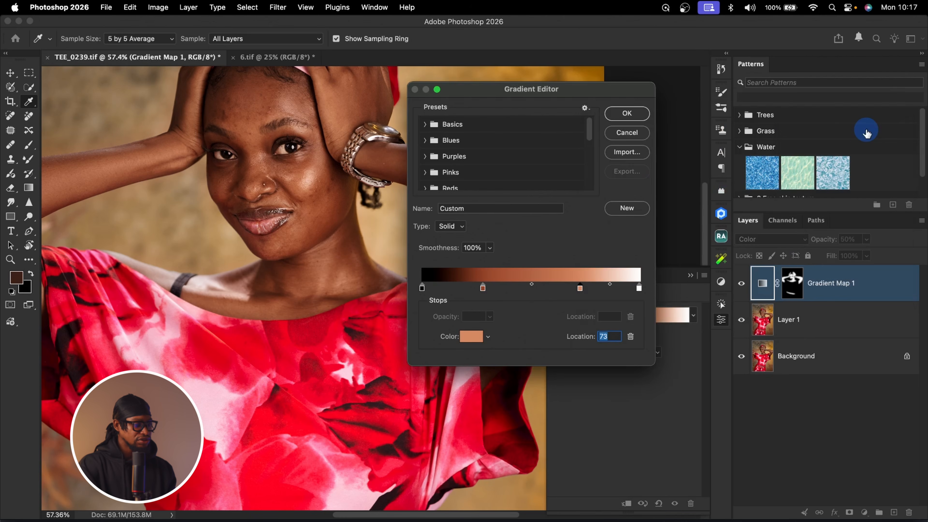
pyautogui.click(627, 113)
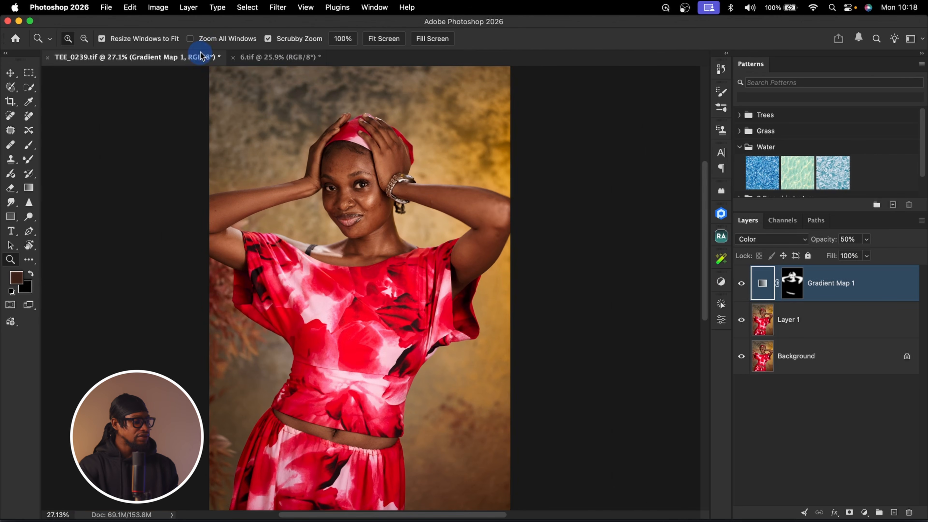
# Step: Switch to the 6.tif document and duplicate its Background layer
pyautogui.click(273, 57)
pyautogui.moveTo(406, 224); pyautogui.dragTo(398, 228)
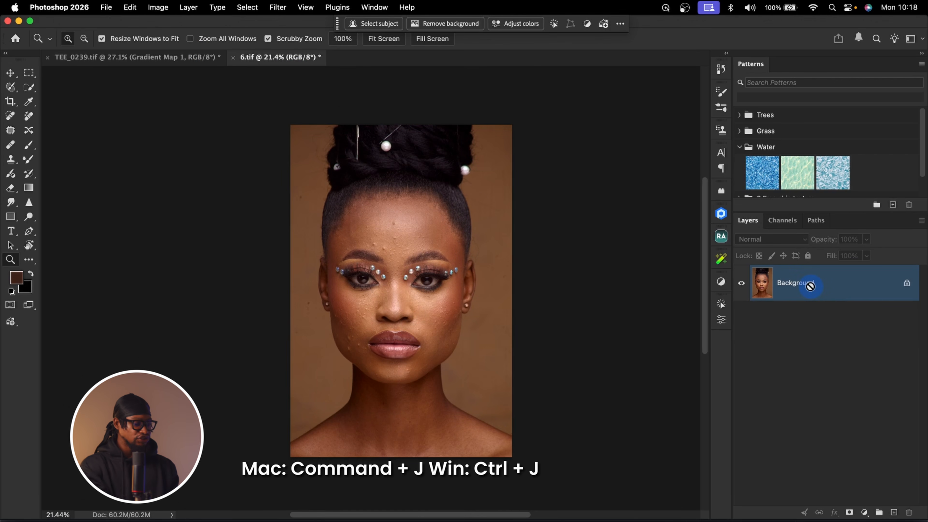
pyautogui.press('super+j')
# Step: Run the Retouch4me action on the duplicated portrait layer
pyautogui.moveTo(419, 283); pyautogui.dragTo(442, 284)
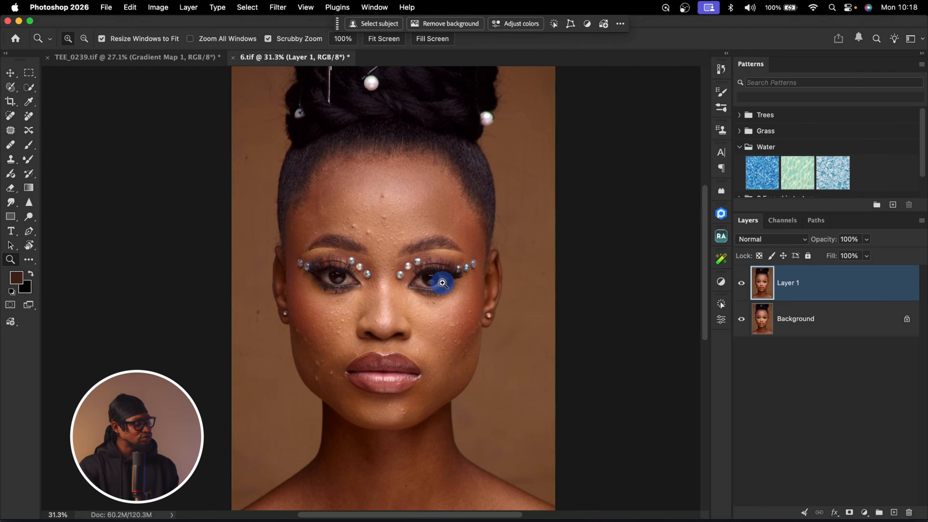
pyautogui.moveTo(405, 236); pyautogui.dragTo(420, 224)
pyautogui.click(721, 303)
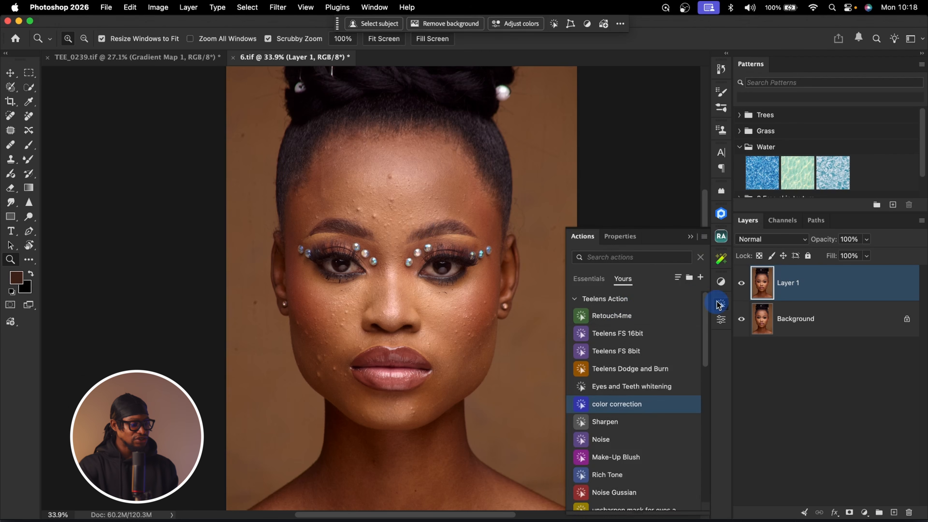
pyautogui.click(619, 316)
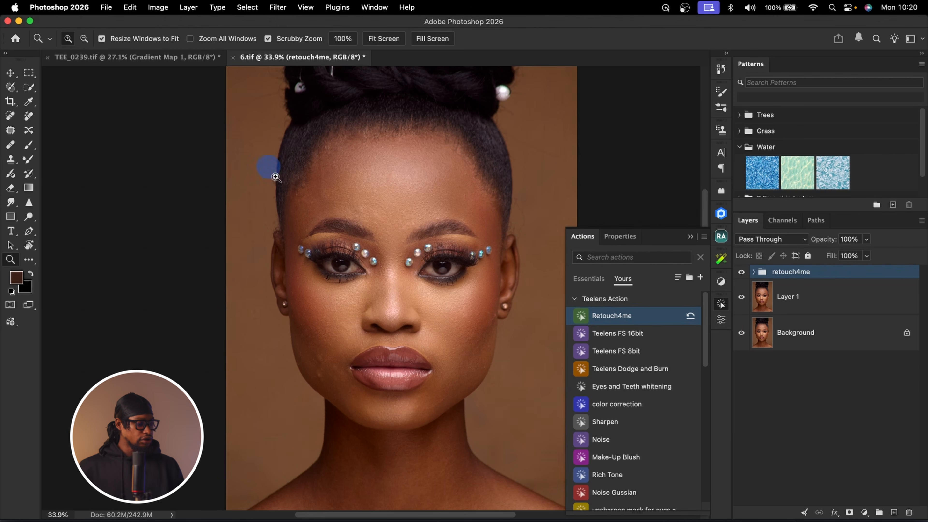
# Step: Compare the woman's skin with the retouch4me group hidden and shown
pyautogui.moveTo(411, 244); pyautogui.dragTo(412, 231)
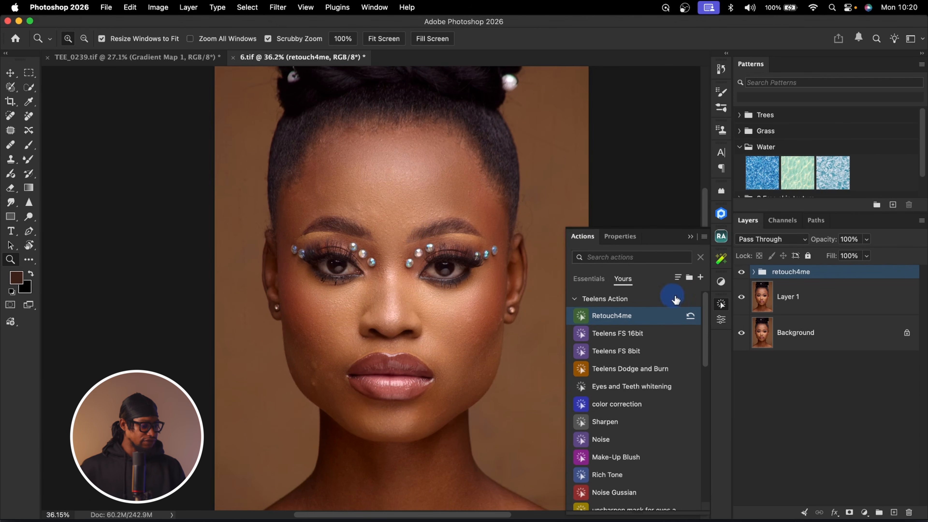
pyautogui.click(742, 272)
pyautogui.click(742, 273)
pyautogui.moveTo(375, 234)
pyautogui.mouseDown()
pyautogui.moveTo(400, 220)
pyautogui.moveTo(378, 222)
pyautogui.mouseUp()
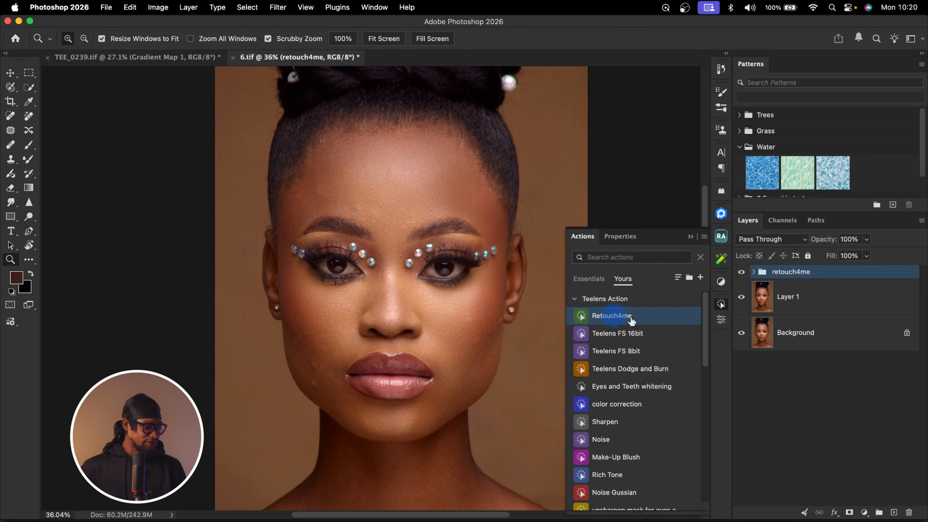
pyautogui.click(742, 274)
pyautogui.click(742, 273)
pyautogui.moveTo(425, 201)
pyautogui.mouseDown()
pyautogui.moveTo(472, 194)
pyautogui.moveTo(416, 197)
pyautogui.mouseUp()
pyautogui.moveTo(421, 274); pyautogui.dragTo(442, 269)
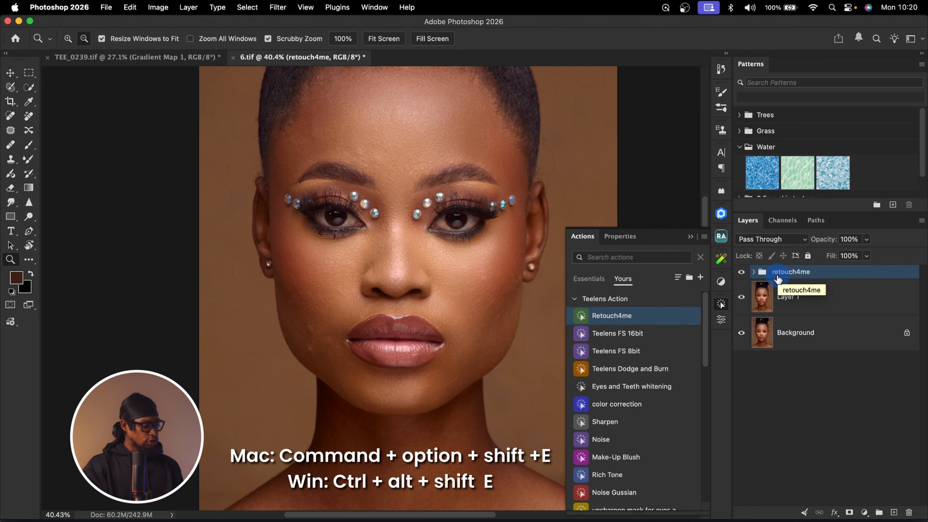
# Step: Stamp all visible layers into a new layer and apply the Reblum Retouch filter to it
pyautogui.press('super+alt+shift+e')
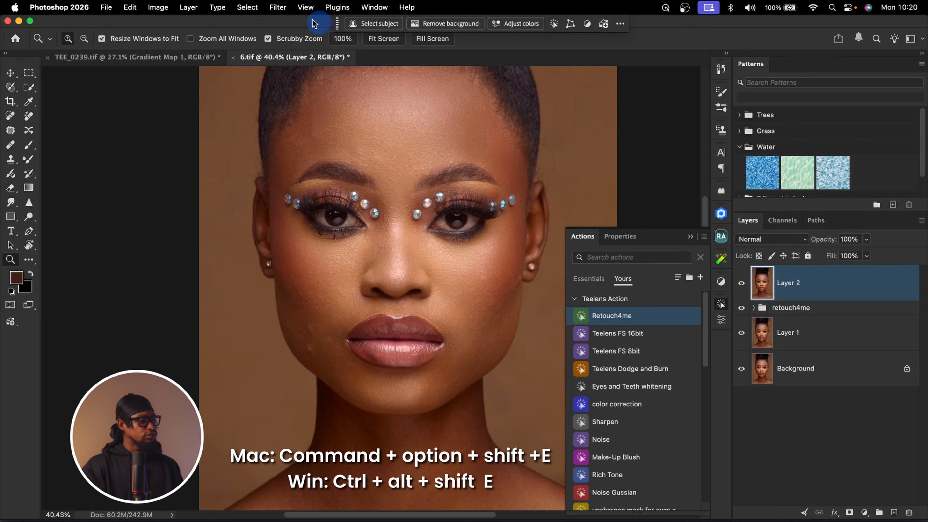
pyautogui.click(278, 8)
pyautogui.moveTo(331, 282)
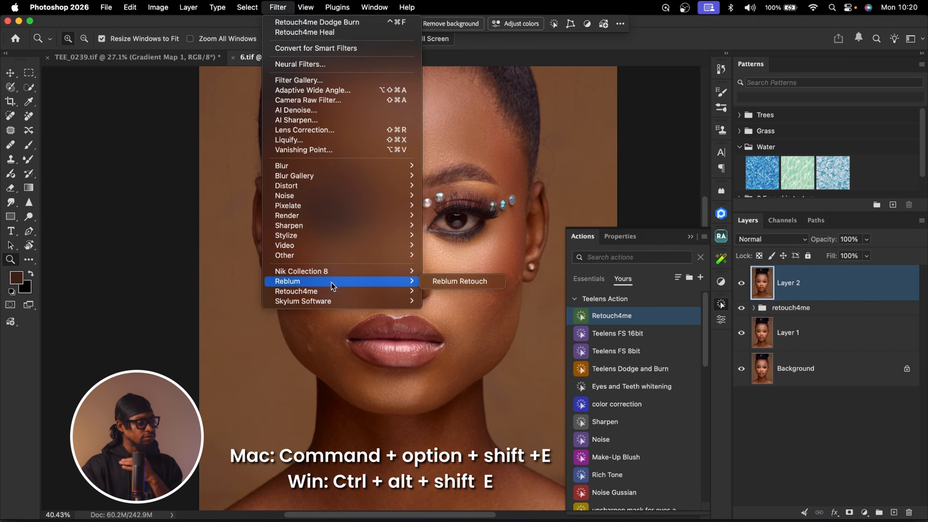
pyautogui.click(447, 281)
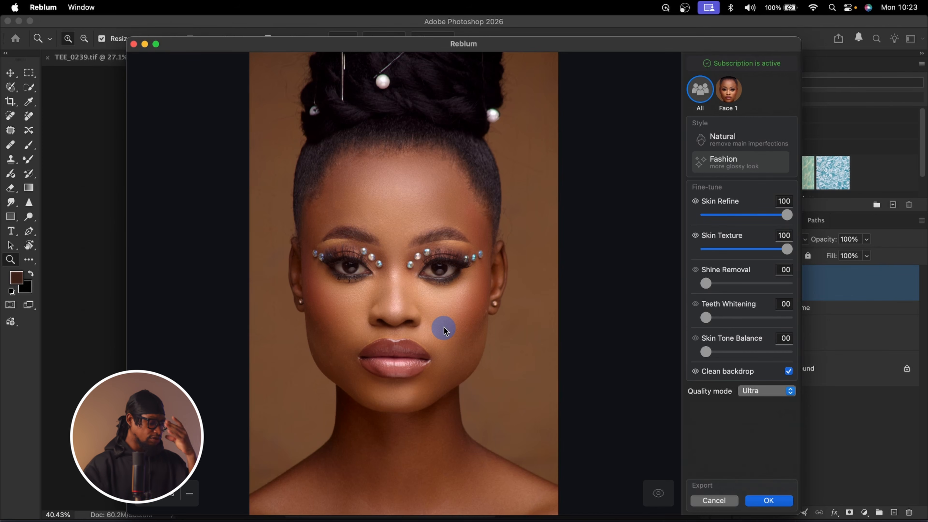
pyautogui.scroll(5, 444, 329)
pyautogui.moveTo(472, 352); pyautogui.dragTo(472, 443)
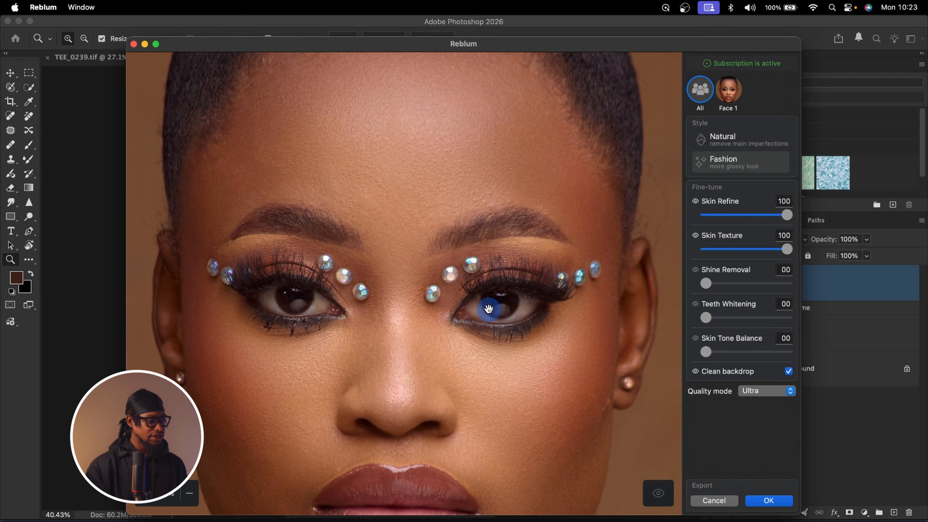
pyautogui.scroll(-5, 489, 309)
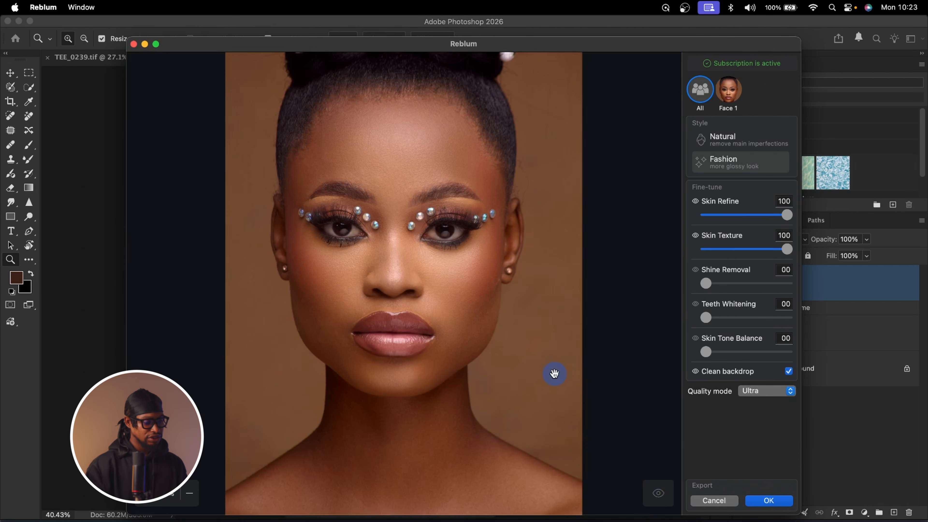
pyautogui.click(770, 503)
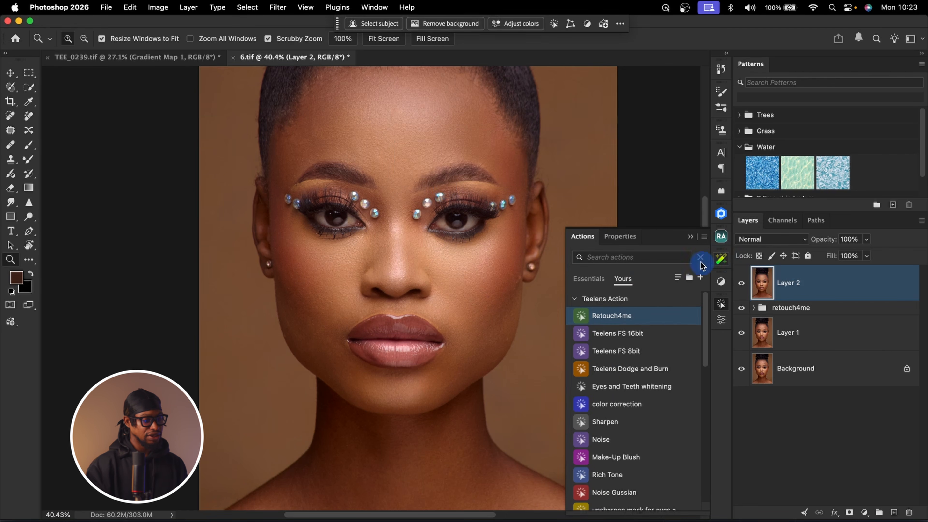
# Step: Group Layer 2, the retouch4me group and Layer 1, and compare the portrait with the new group hidden and shown
pyautogui.click(691, 237)
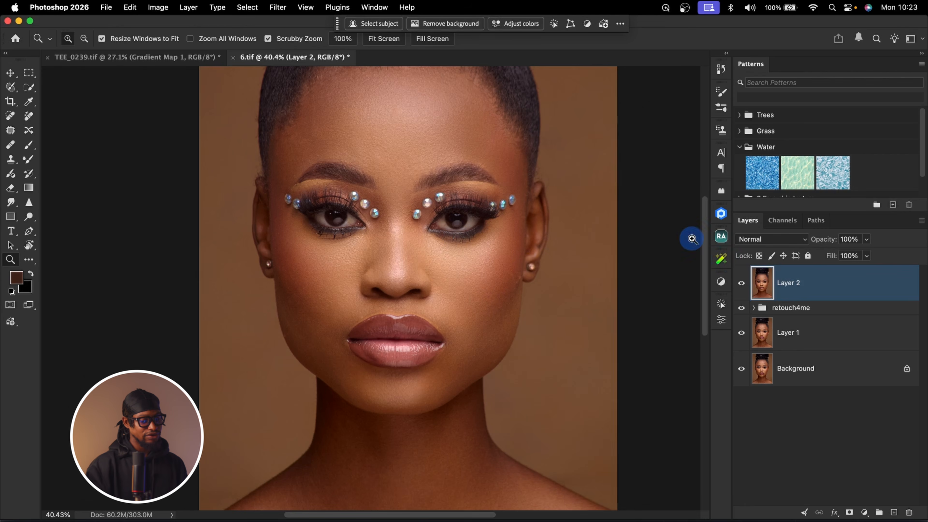
pyautogui.keyDown('shift'); pyautogui.click(804, 331); pyautogui.keyUp('shift')
pyautogui.press('super+g')
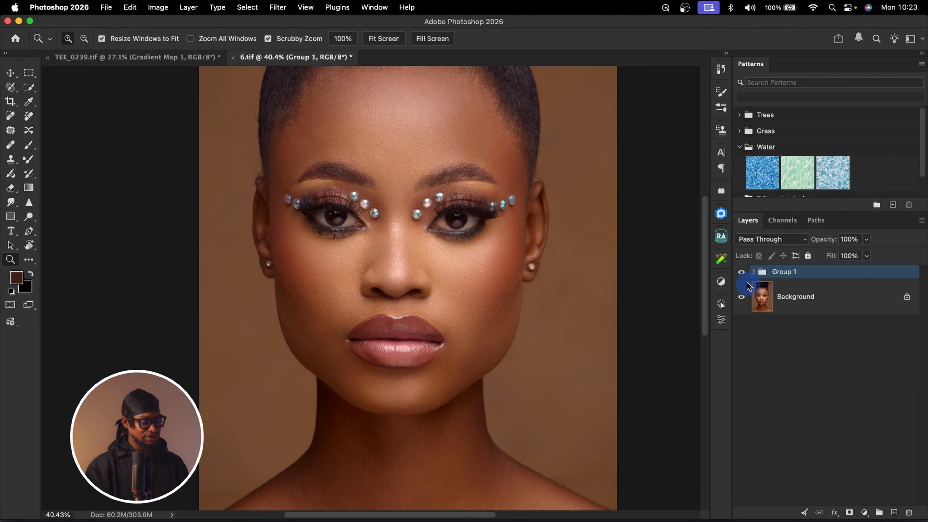
pyautogui.click(743, 276)
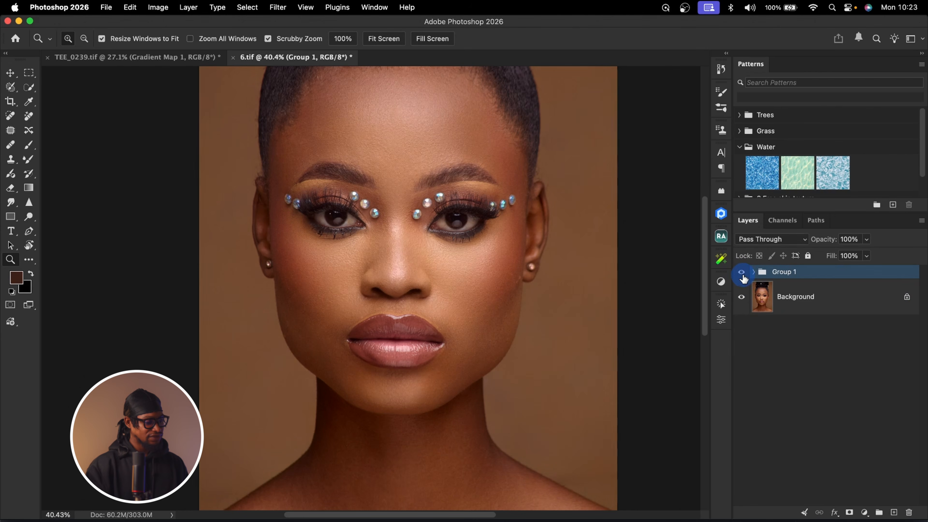
# Step: Run the color correction action to add a gradient map with a black mask above Group 1
pyautogui.moveTo(529, 245); pyautogui.dragTo(499, 241)
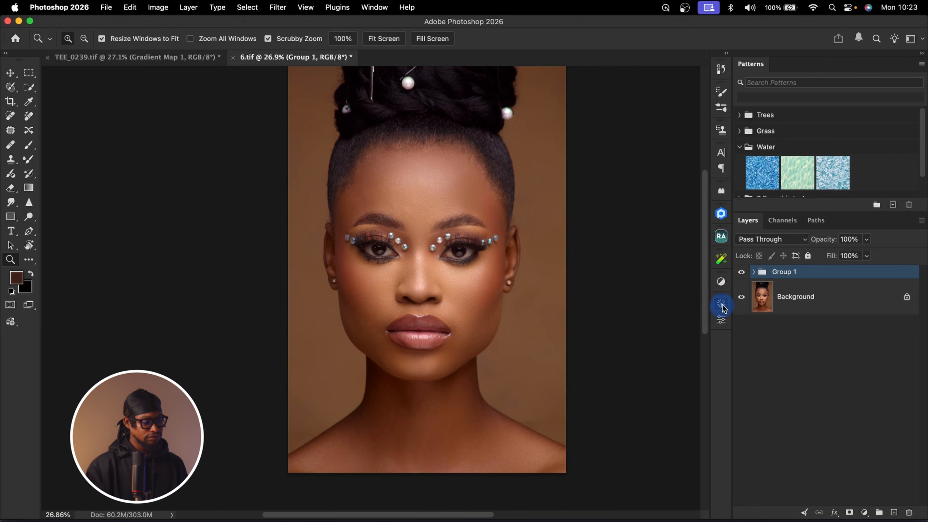
pyautogui.click(722, 305)
pyautogui.click(616, 406)
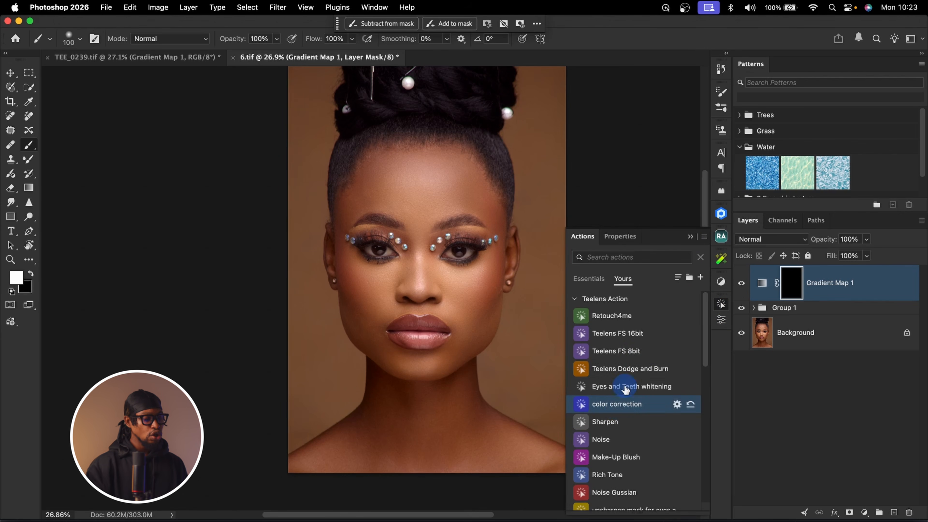
# Step: Edit Gradient Map 1's gradient and set the stop at location 28 to the dark skin tone 3f2111 sampled from the neck
pyautogui.doubleClick(766, 290)
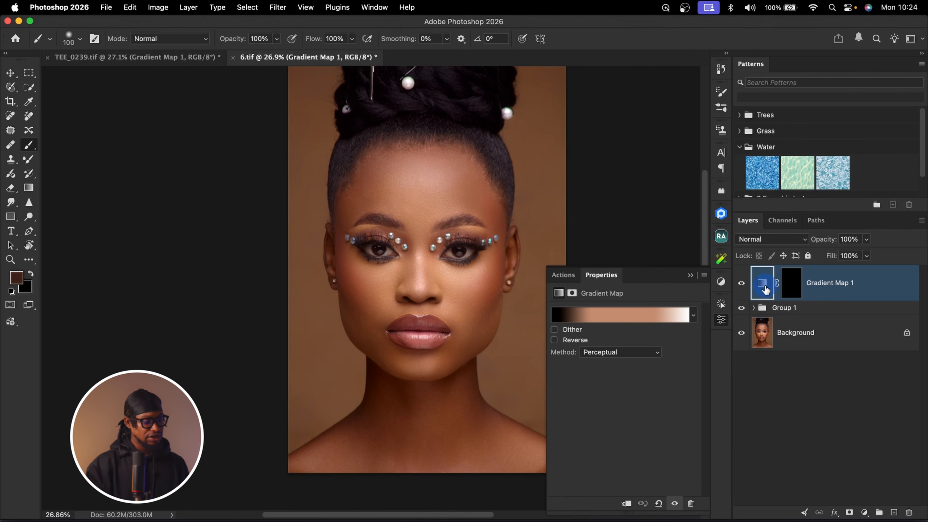
pyautogui.click(618, 319)
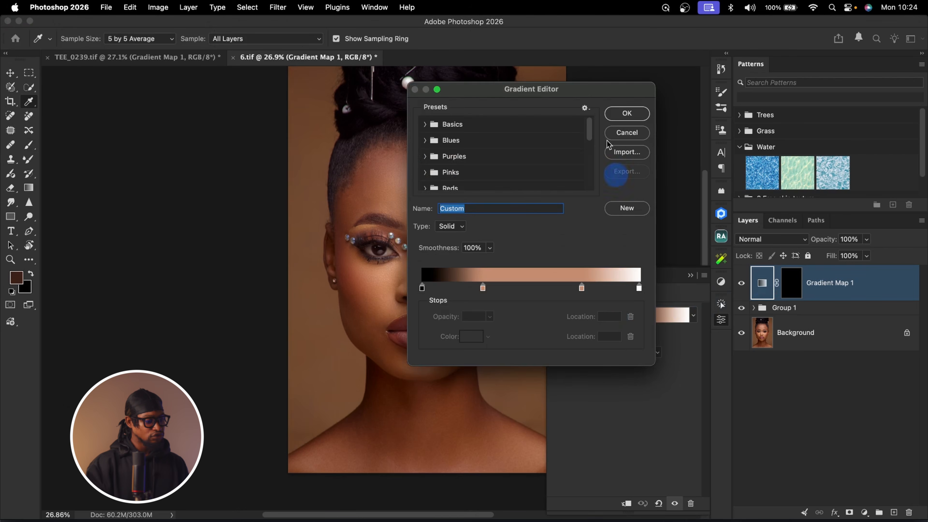
pyautogui.hscroll(5, 368, 201)
pyautogui.hscroll(5, 368, 201)
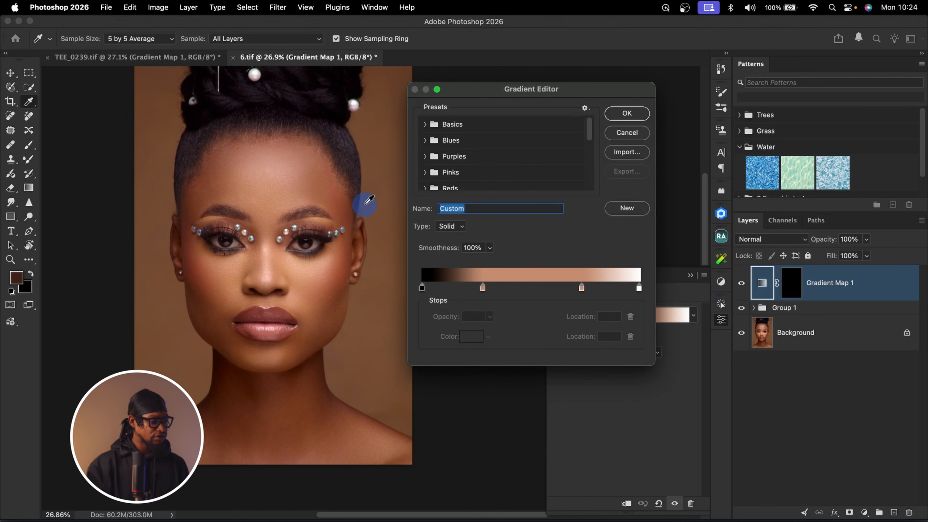
pyautogui.click(483, 289)
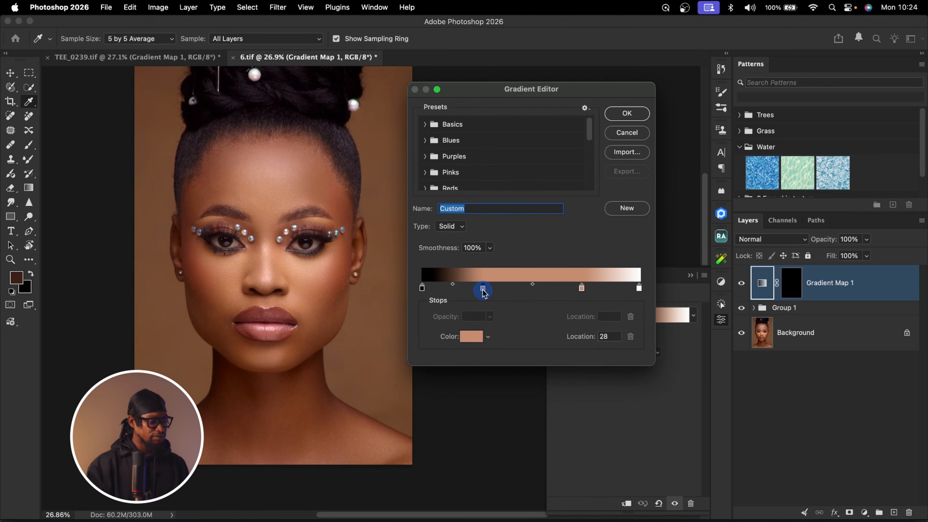
pyautogui.click(473, 337)
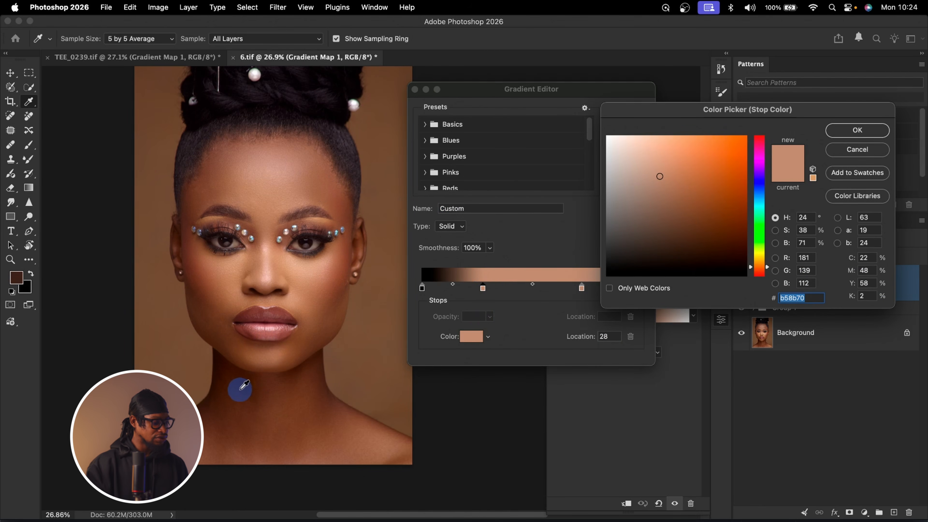
pyautogui.click(244, 384)
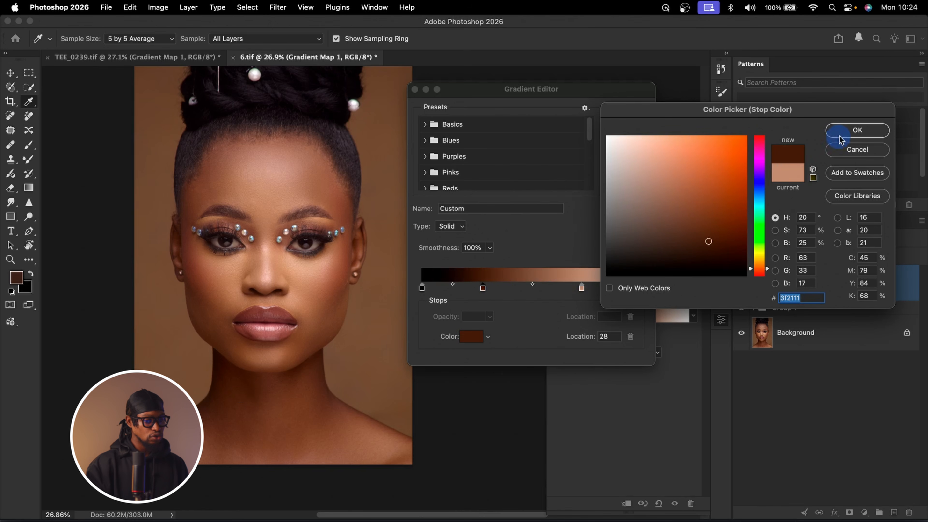
pyautogui.click(849, 136)
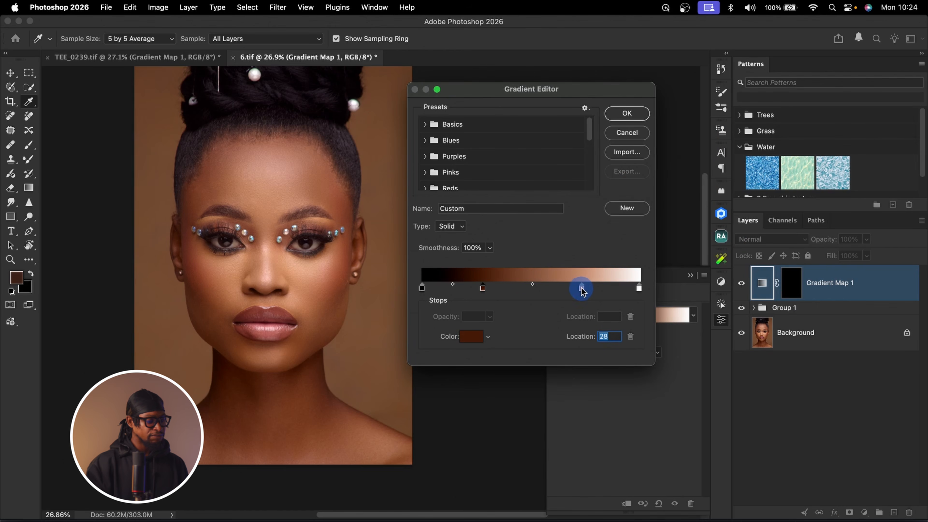
# Step: Set the gradient stop at location 73 to the forehead tone 9d6f56 and apply the gradient
pyautogui.click(485, 341)
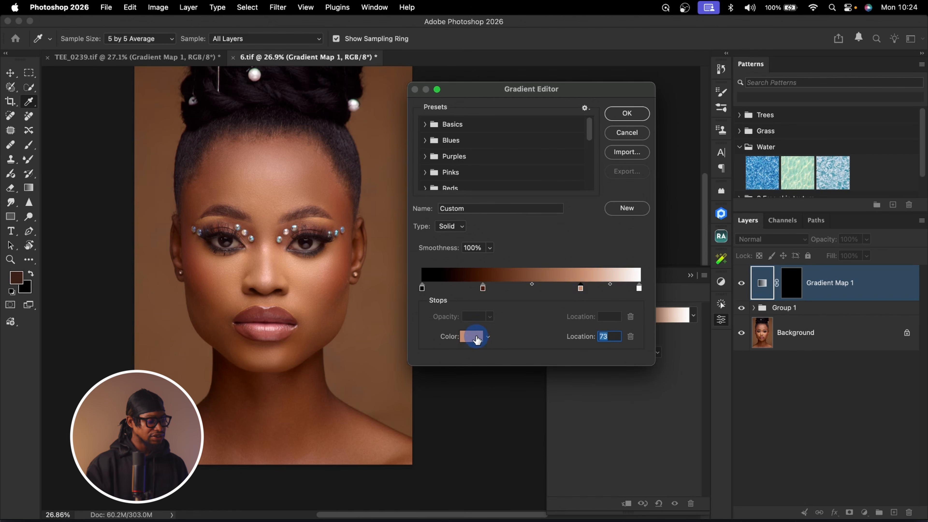
pyautogui.click(475, 337)
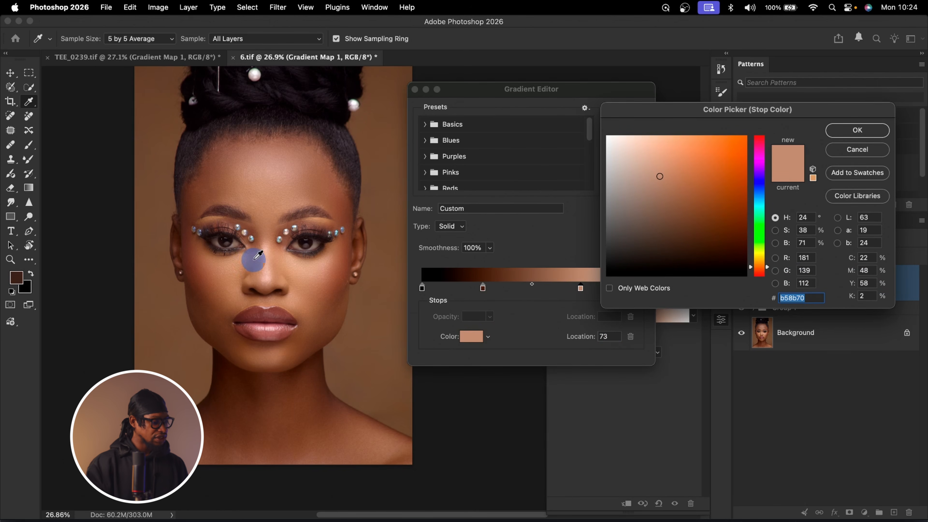
pyautogui.click(234, 172)
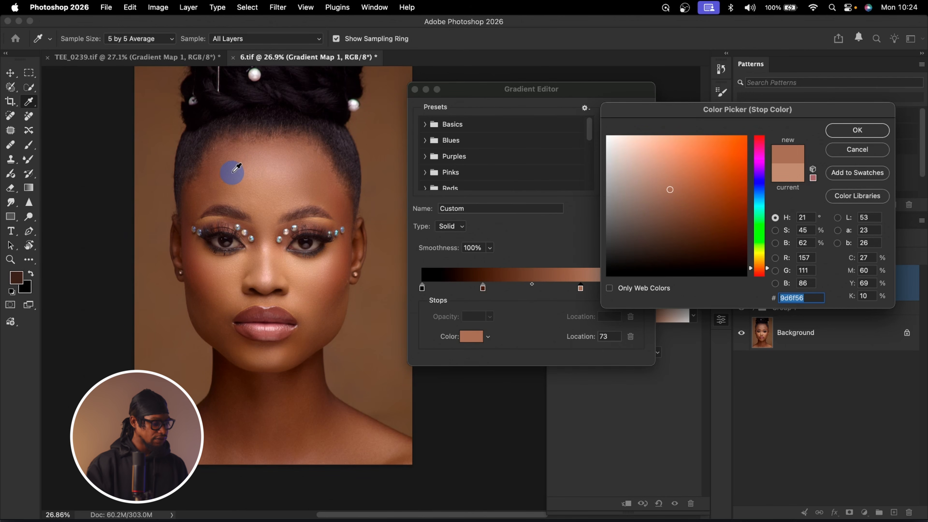
pyautogui.click(843, 132)
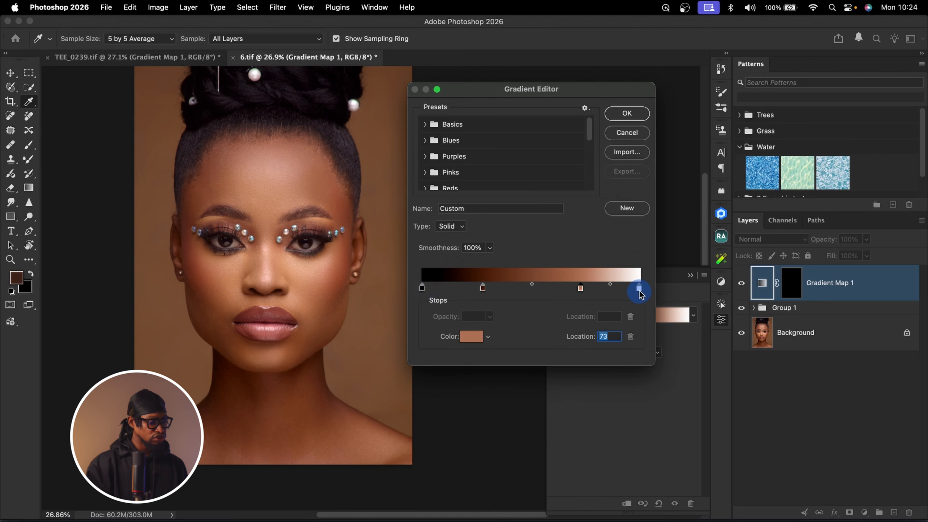
pyautogui.click(627, 115)
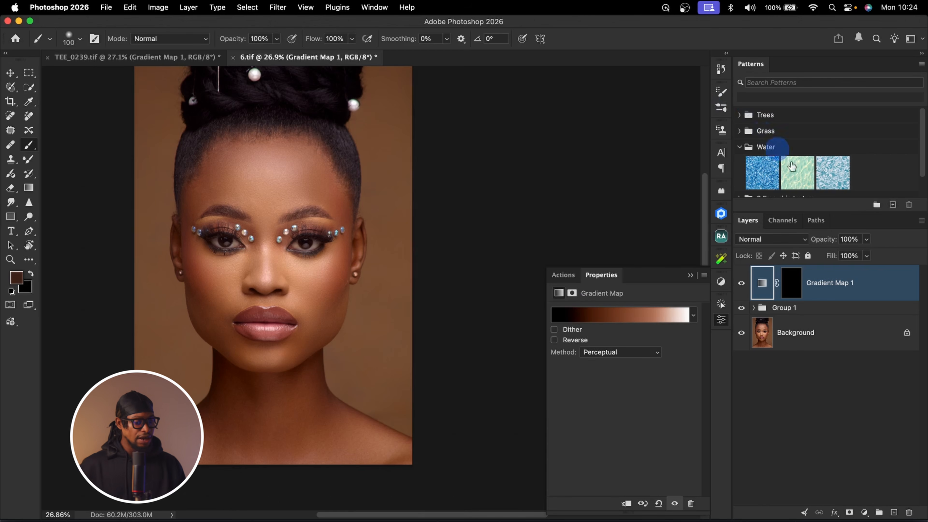
# Step: Paint white on Gradient Map 1's mask over the forehead, nose and cheeks with a Soft Round brush of about 400 to 500 px
pyautogui.click(792, 290)
pyautogui.press('d')
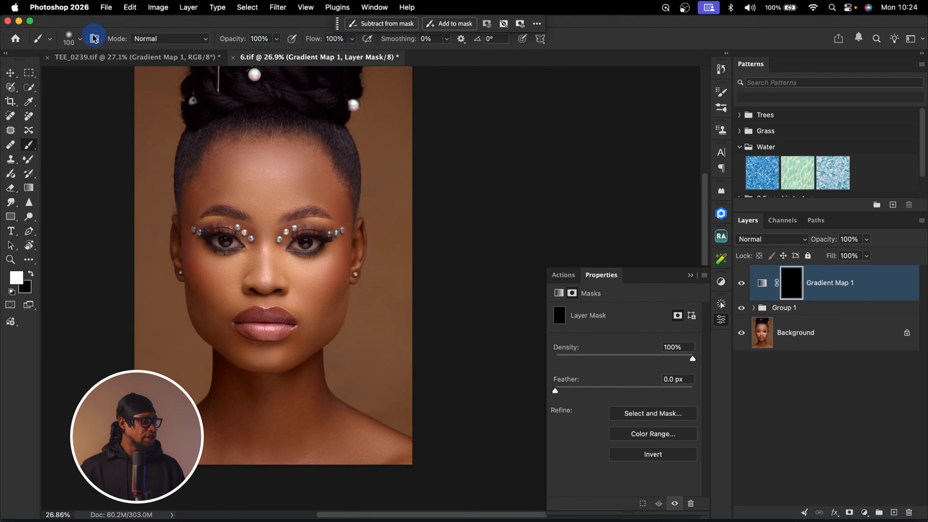
pyautogui.click(81, 40)
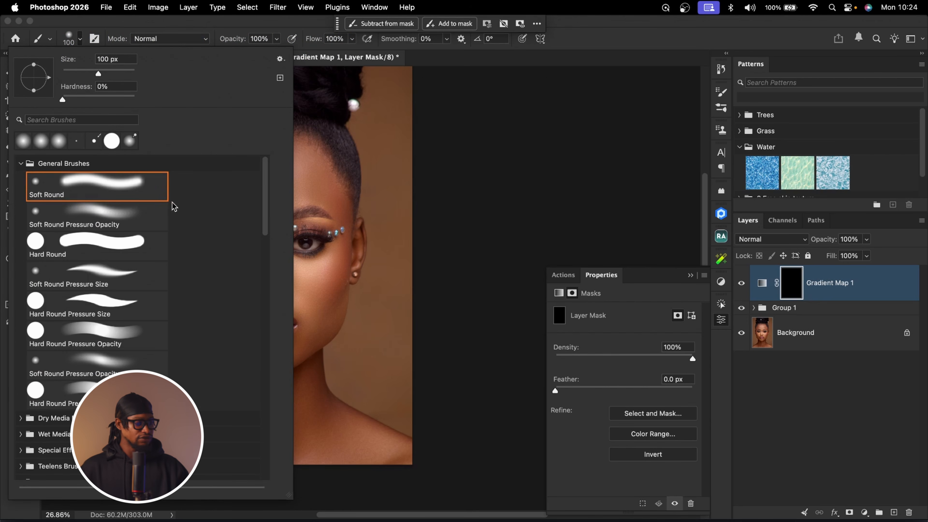
pyautogui.press('Return')
pyautogui.press(']')
pyautogui.press(']')
pyautogui.press(']')
pyautogui.moveTo(271, 180)
pyautogui.mouseDown()
pyautogui.moveTo(245, 166)
pyautogui.moveTo(225, 185)
pyautogui.moveTo(238, 164)
pyautogui.moveTo(272, 164)
pyautogui.moveTo(293, 177)
pyautogui.moveTo(223, 163)
pyautogui.moveTo(258, 154)
pyautogui.moveTo(293, 156)
pyautogui.moveTo(309, 180)
pyautogui.moveTo(250, 214)
pyautogui.mouseUp()
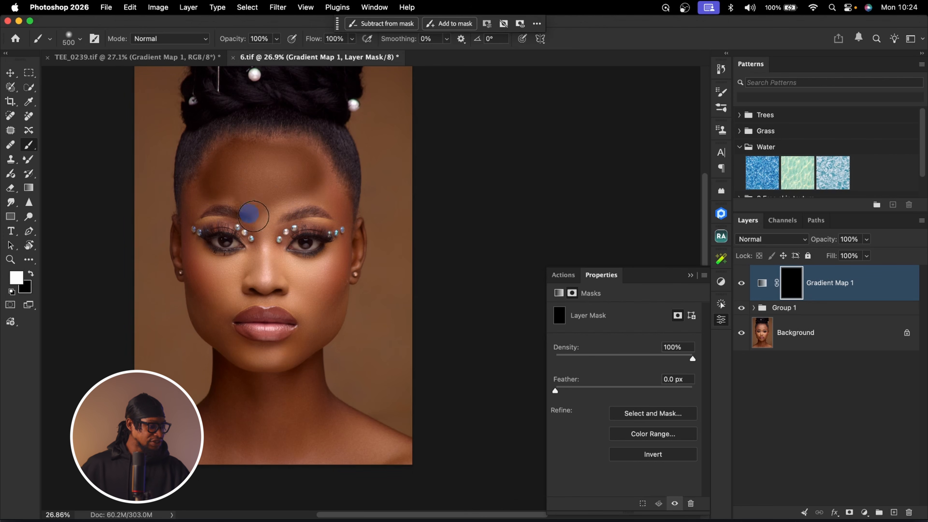
pyautogui.press('[')
pyautogui.press('[')
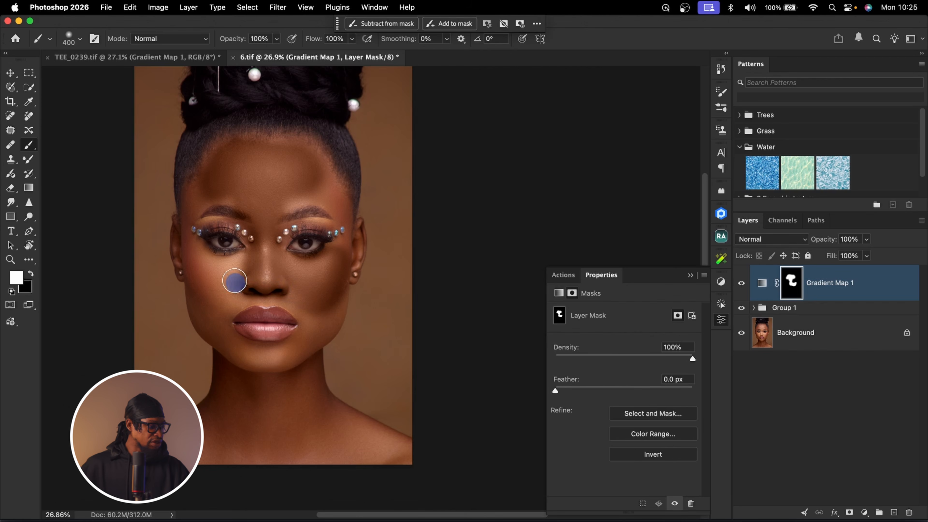
pyautogui.moveTo(217, 260)
pyautogui.mouseDown()
pyautogui.moveTo(192, 261)
pyautogui.moveTo(193, 215)
pyautogui.moveTo(202, 193)
pyautogui.moveTo(252, 183)
pyautogui.moveTo(243, 149)
pyautogui.moveTo(201, 177)
pyautogui.moveTo(227, 154)
pyautogui.moveTo(284, 150)
pyautogui.moveTo(305, 156)
pyautogui.moveTo(331, 200)
pyautogui.moveTo(281, 200)
pyautogui.moveTo(329, 198)
pyautogui.moveTo(321, 164)
pyautogui.moveTo(342, 232)
pyautogui.moveTo(325, 289)
pyautogui.moveTo(289, 309)
pyautogui.moveTo(269, 292)
pyautogui.moveTo(216, 304)
pyautogui.moveTo(211, 284)
pyautogui.moveTo(202, 293)
pyautogui.moveTo(210, 305)
pyautogui.moveTo(230, 285)
pyautogui.moveTo(220, 291)
pyautogui.moveTo(297, 326)
pyautogui.mouseUp()
# Step: Paint black on the gradient map's mask over the lips with a 150 px brush to exclude them from the correction
pyautogui.press('[')
pyautogui.press('x')
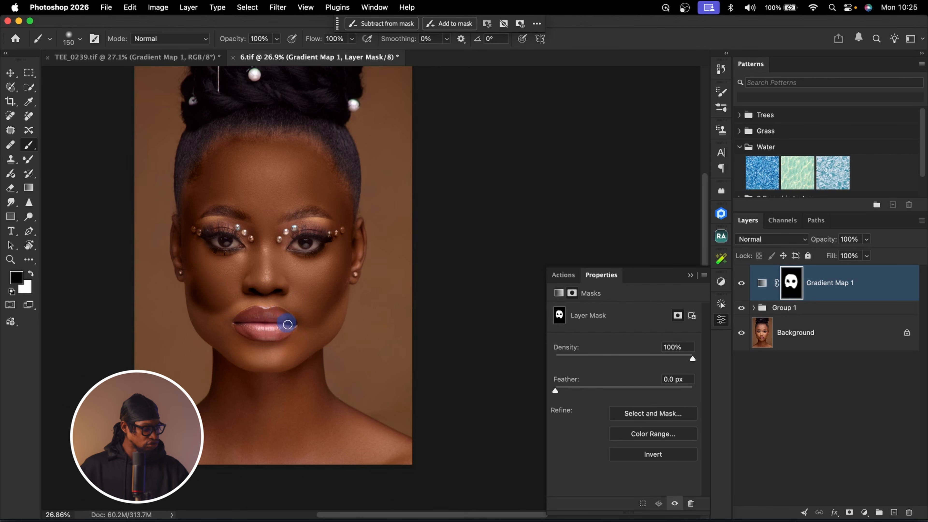
pyautogui.press('z')
pyautogui.moveTo(247, 317); pyautogui.dragTo(304, 306)
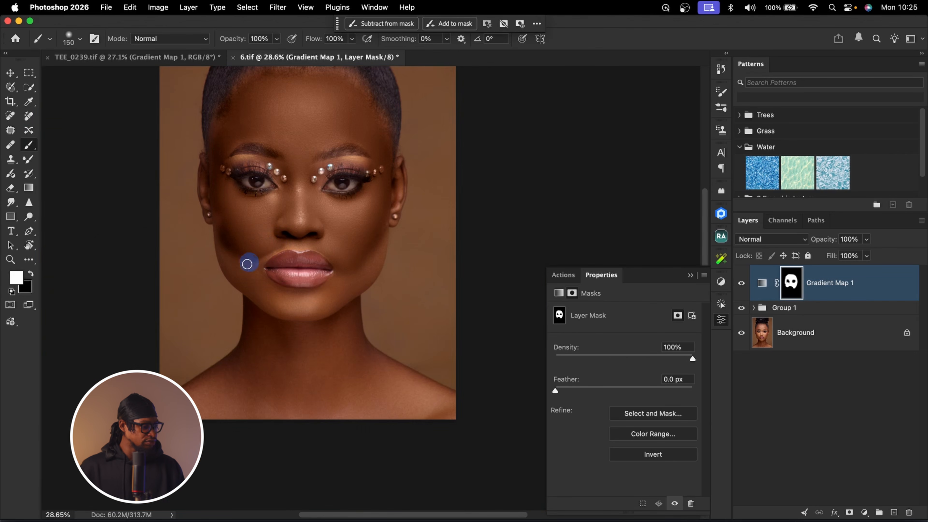
# Step: Paint white on the gradient map's mask over the lower cheeks, jaw, neck and shoulders with progressively larger brushes
pyautogui.press(']')
pyautogui.press(']')
pyautogui.press(']')
pyautogui.moveTo(230, 227)
pyautogui.mouseDown()
pyautogui.moveTo(245, 281)
pyautogui.moveTo(226, 206)
pyautogui.moveTo(241, 255)
pyautogui.moveTo(263, 228)
pyautogui.mouseUp()
pyautogui.press(']')
pyautogui.press(']')
pyautogui.press(']')
pyautogui.press(']')
pyautogui.moveTo(322, 221)
pyautogui.mouseDown()
pyautogui.moveTo(259, 339)
pyautogui.moveTo(259, 328)
pyautogui.moveTo(263, 370)
pyautogui.moveTo(325, 336)
pyautogui.moveTo(336, 378)
pyautogui.moveTo(280, 375)
pyautogui.moveTo(189, 406)
pyautogui.moveTo(239, 371)
pyautogui.moveTo(256, 408)
pyautogui.moveTo(315, 393)
pyautogui.moveTo(326, 340)
pyautogui.moveTo(369, 381)
pyautogui.moveTo(380, 371)
pyautogui.moveTo(446, 418)
pyautogui.moveTo(296, 394)
pyautogui.moveTo(391, 403)
pyautogui.moveTo(269, 403)
pyautogui.moveTo(293, 415)
pyautogui.moveTo(448, 414)
pyautogui.moveTo(359, 360)
pyautogui.moveTo(463, 421)
pyautogui.moveTo(303, 392)
pyautogui.moveTo(271, 369)
pyautogui.moveTo(190, 399)
pyautogui.mouseUp()
pyautogui.press('[')
pyautogui.moveTo(255, 370)
pyautogui.mouseDown()
pyautogui.moveTo(277, 306)
pyautogui.moveTo(239, 252)
pyautogui.moveTo(251, 267)
pyautogui.mouseUp()
# Step: Paint black with a 175 px brush on the mask along the background edges beside the neck, shoulders and face
pyautogui.press('x')
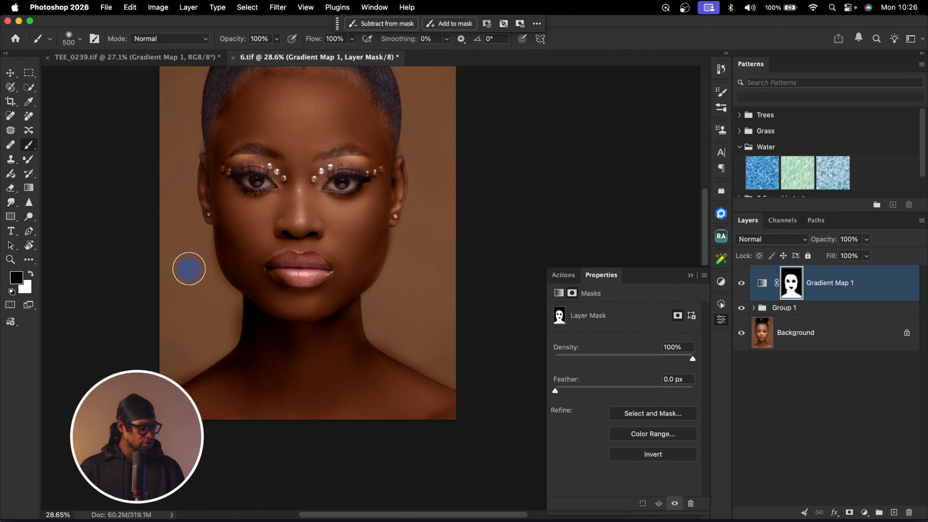
pyautogui.press('[')
pyautogui.press('[')
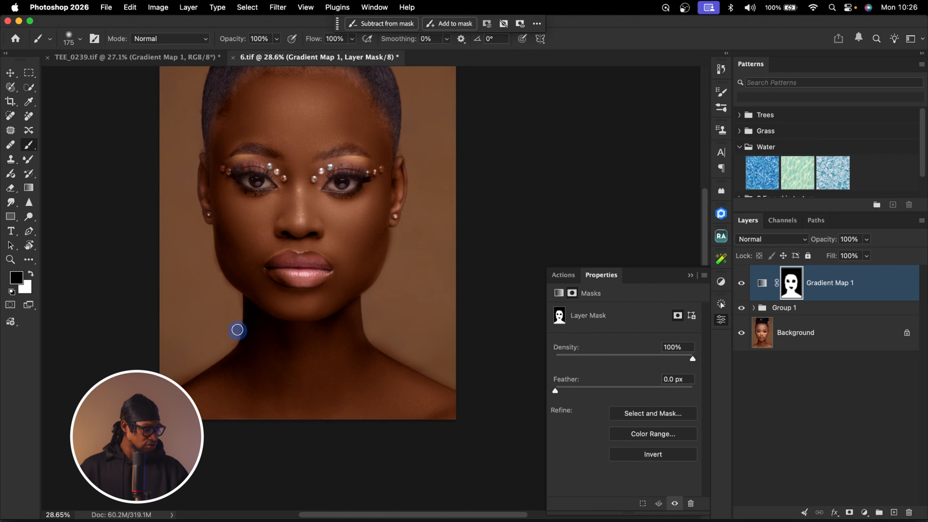
pyautogui.moveTo(413, 366); pyautogui.dragTo(448, 378)
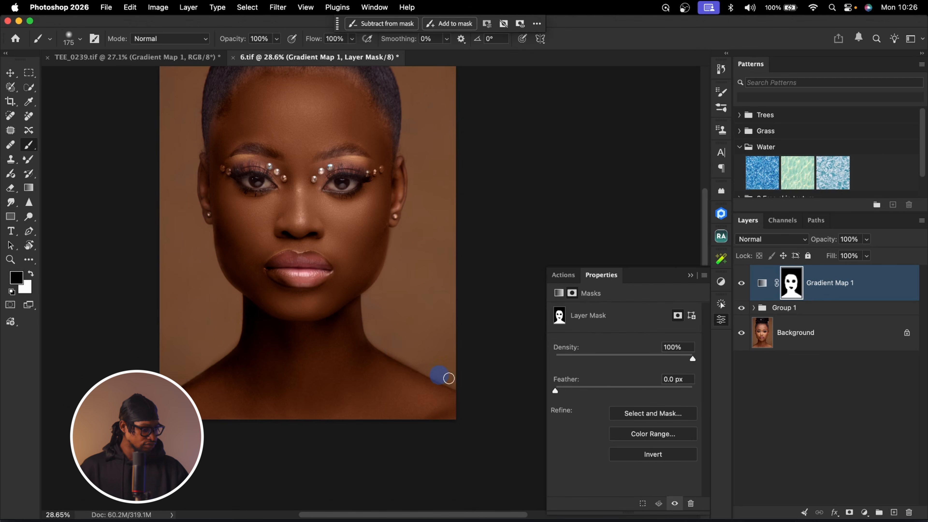
pyautogui.moveTo(414, 251)
pyautogui.mouseDown()
pyautogui.moveTo(323, 159)
pyautogui.moveTo(333, 210)
pyautogui.moveTo(328, 205)
pyautogui.moveTo(320, 160)
pyautogui.moveTo(394, 217)
pyautogui.moveTo(385, 191)
pyautogui.mouseUp()
# Step: Paint white on the mask over the remaining upper face, forehead and temples with a 250 px brush
pyautogui.press('x')
pyautogui.moveTo(306, 153)
pyautogui.mouseDown()
pyautogui.moveTo(251, 170)
pyautogui.moveTo(243, 189)
pyautogui.mouseUp()
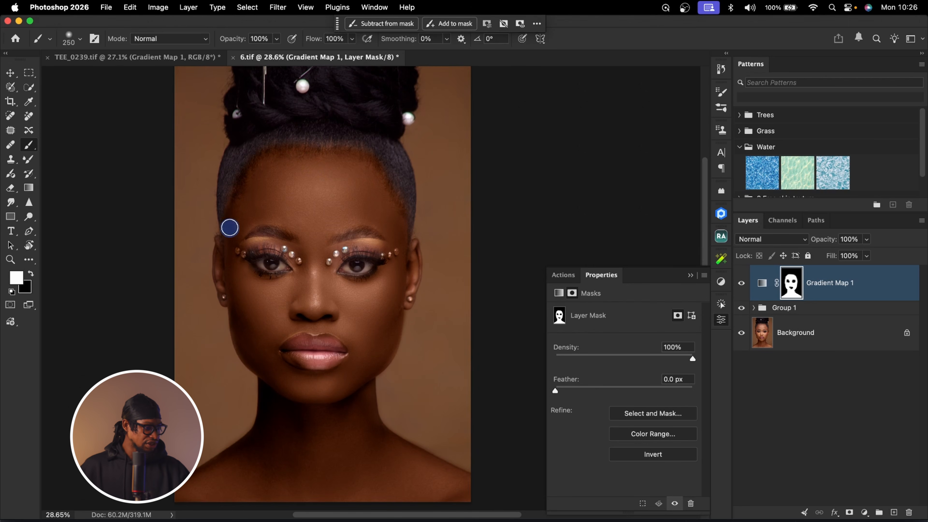
pyautogui.moveTo(232, 231)
pyautogui.mouseDown()
pyautogui.moveTo(277, 218)
pyautogui.moveTo(328, 241)
pyautogui.moveTo(336, 225)
pyautogui.moveTo(324, 261)
pyautogui.moveTo(341, 313)
pyautogui.moveTo(303, 212)
pyautogui.moveTo(351, 164)
pyautogui.moveTo(329, 253)
pyautogui.mouseUp()
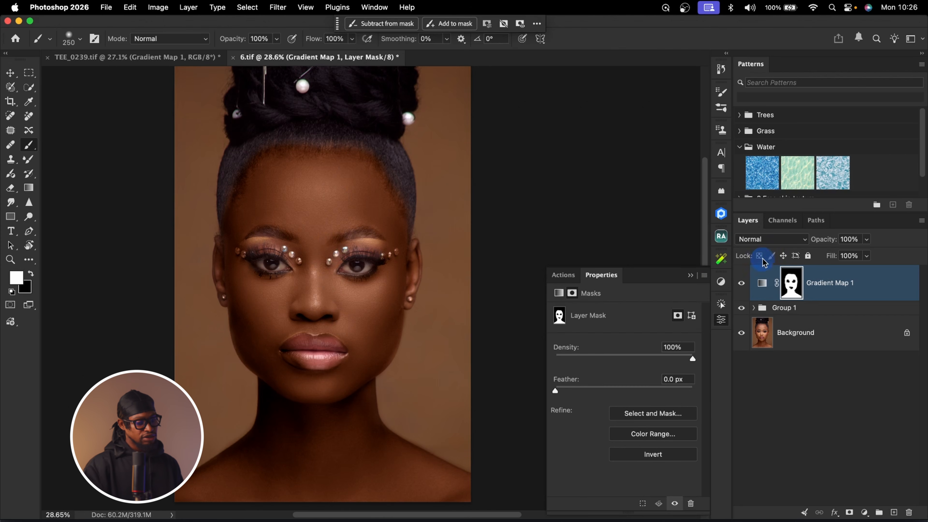
# Step: Set Gradient Map 1's blend mode to Color and feather its mask by 32.9 px
pyautogui.click(766, 243)
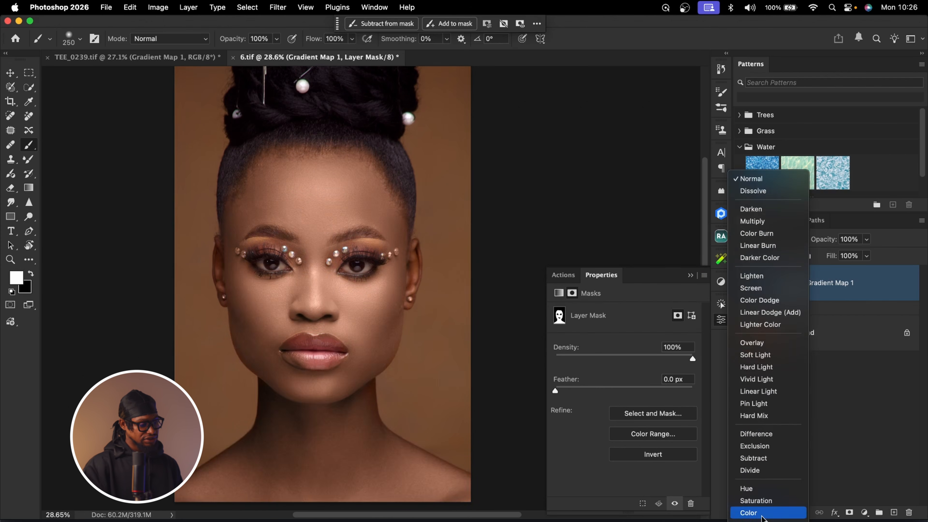
pyautogui.click(763, 513)
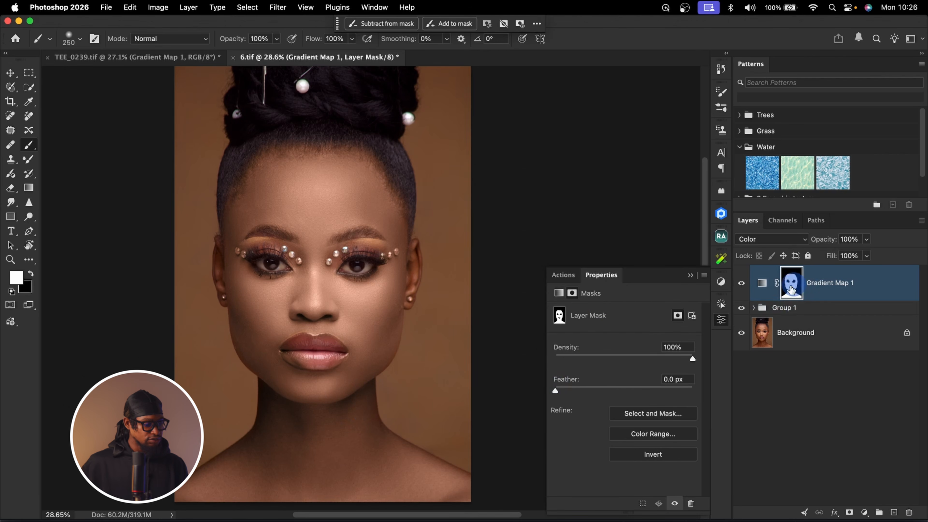
pyautogui.moveTo(568, 391); pyautogui.dragTo(601, 395)
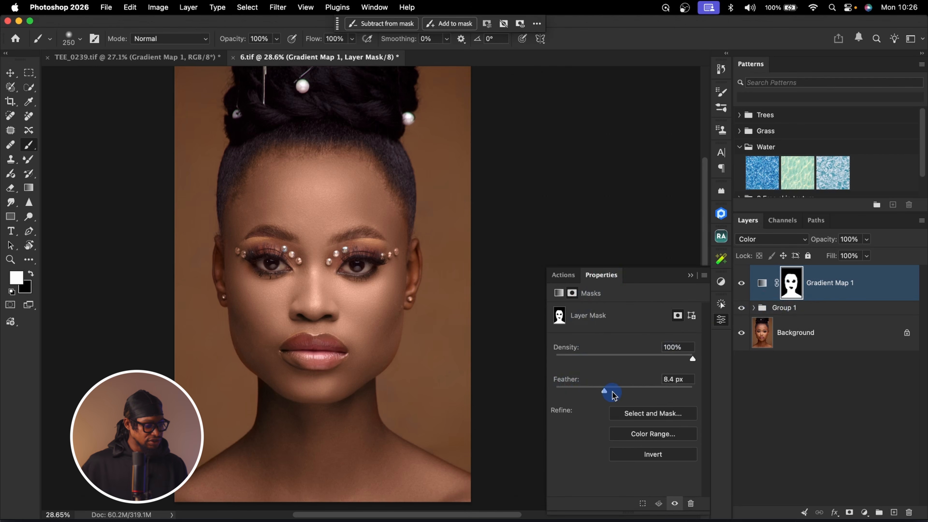
pyautogui.moveTo(624, 393); pyautogui.dragTo(635, 385)
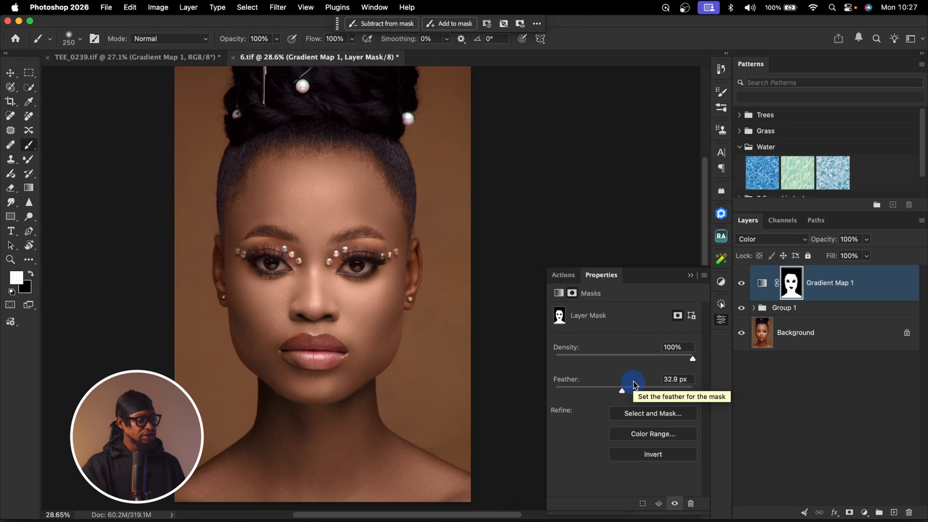
pyautogui.click(691, 276)
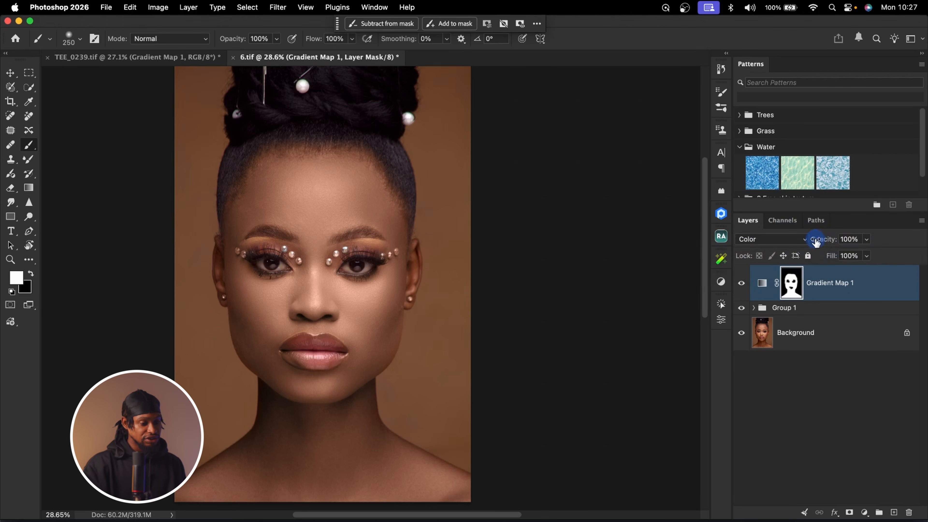
# Step: Lower Gradient Map 1's opacity to 40% and compare the skin with the layer hidden and shown
pyautogui.moveTo(831, 238)
pyautogui.mouseDown()
pyautogui.moveTo(803, 242)
pyautogui.moveTo(822, 242)
pyautogui.mouseUp()
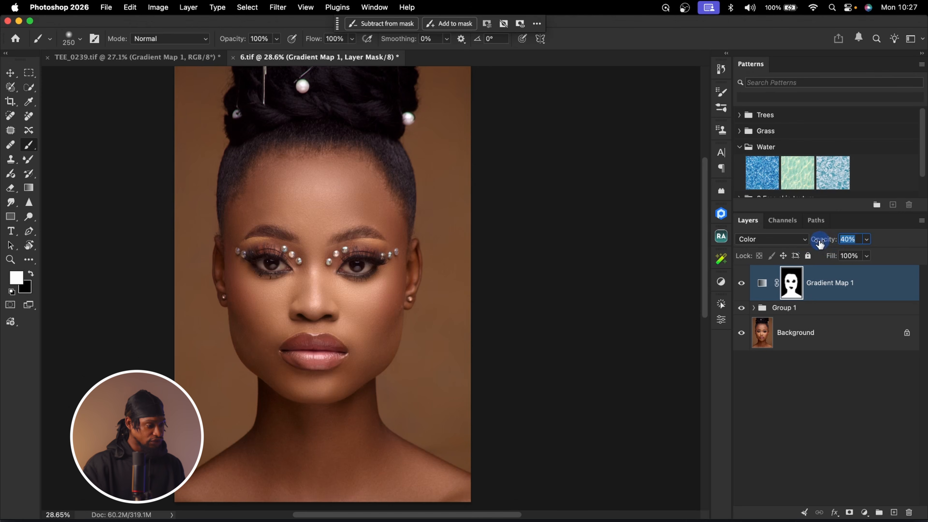
pyautogui.click(742, 286)
pyautogui.click(742, 284)
pyautogui.click(742, 287)
pyautogui.click(742, 287)
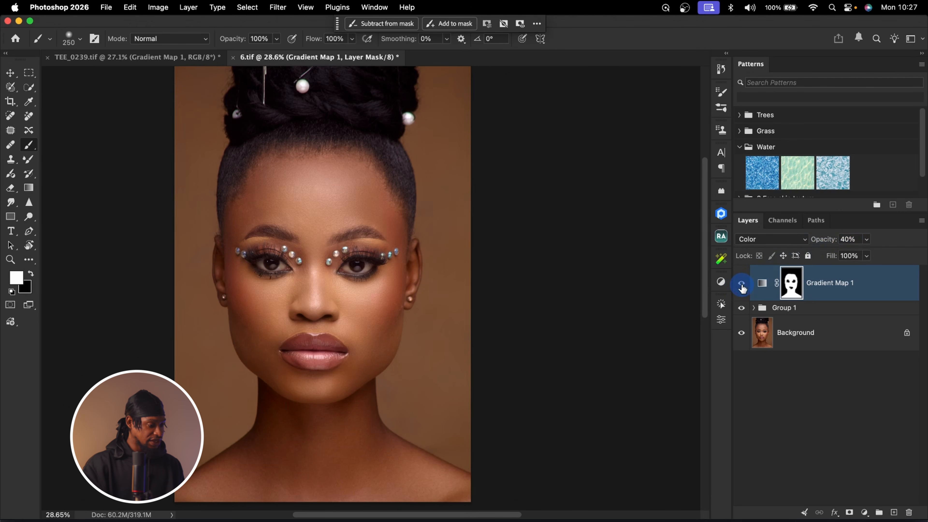
pyautogui.press('z')
pyautogui.moveTo(312, 270)
pyautogui.mouseDown()
pyautogui.moveTo(363, 266)
pyautogui.moveTo(331, 270)
pyautogui.moveTo(358, 256)
pyautogui.mouseUp()
pyautogui.scroll(-3, 333, 270)
pyautogui.hscroll(-2, 332, 270)
pyautogui.press('z')
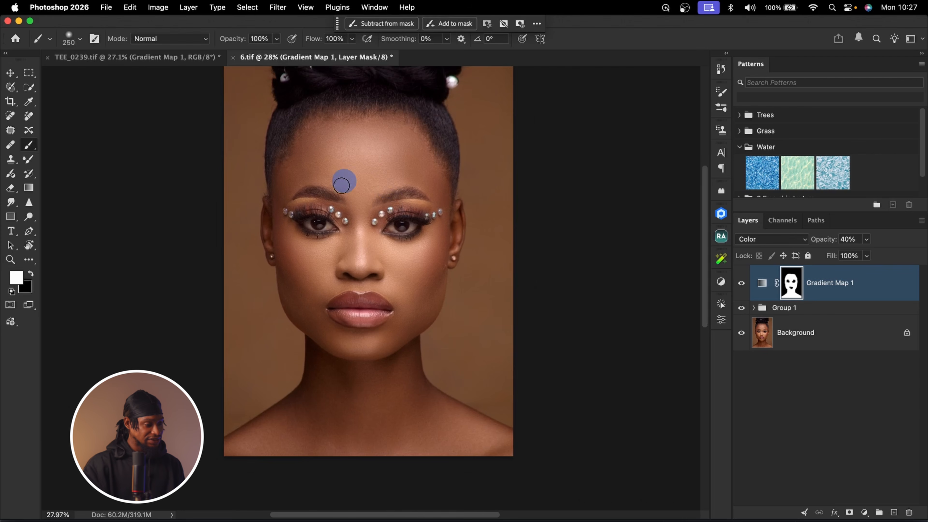
pyautogui.press('z')
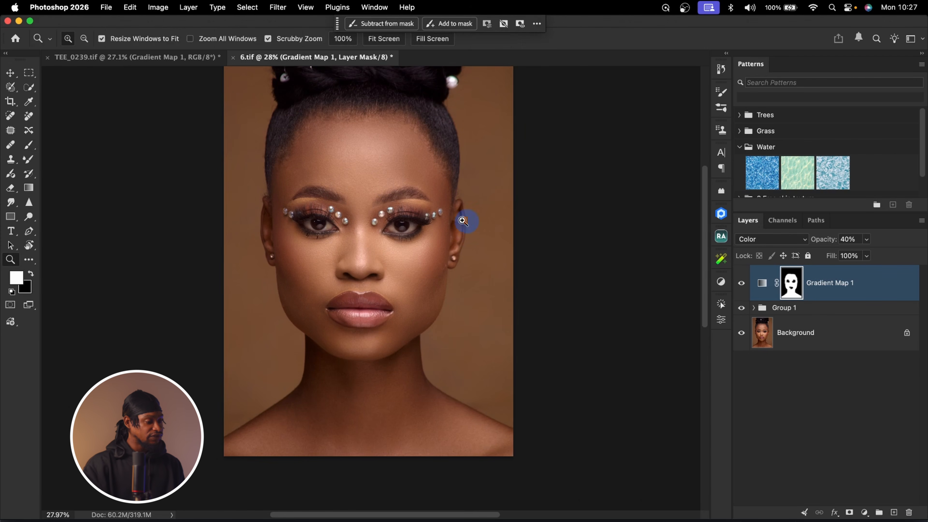
pyautogui.moveTo(370, 215); pyautogui.dragTo(394, 214)
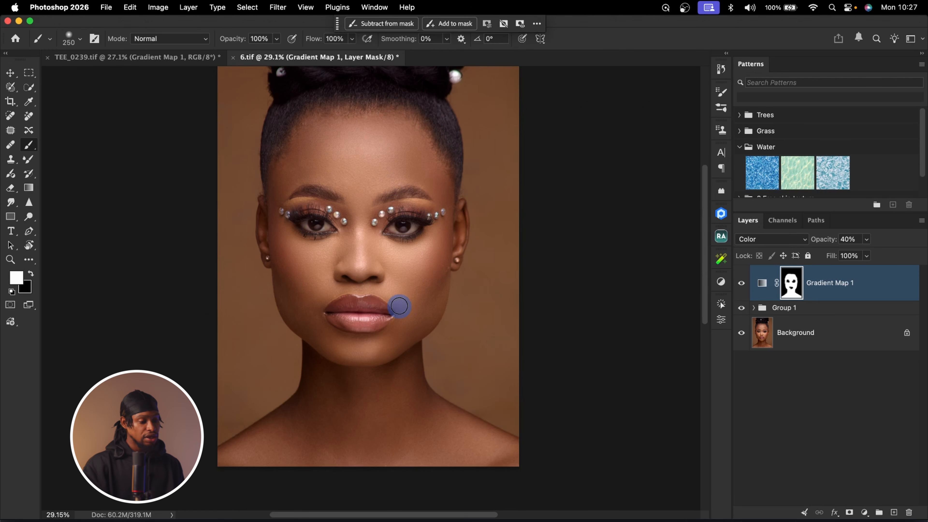
# Step: Add a Color Lookup adjustment layer above Gradient Map 1
pyautogui.click(722, 282)
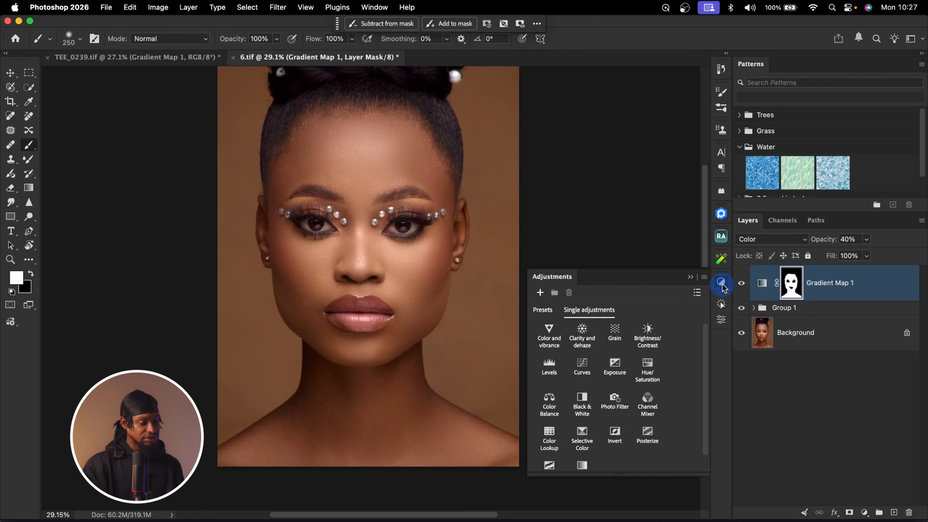
pyautogui.click(549, 442)
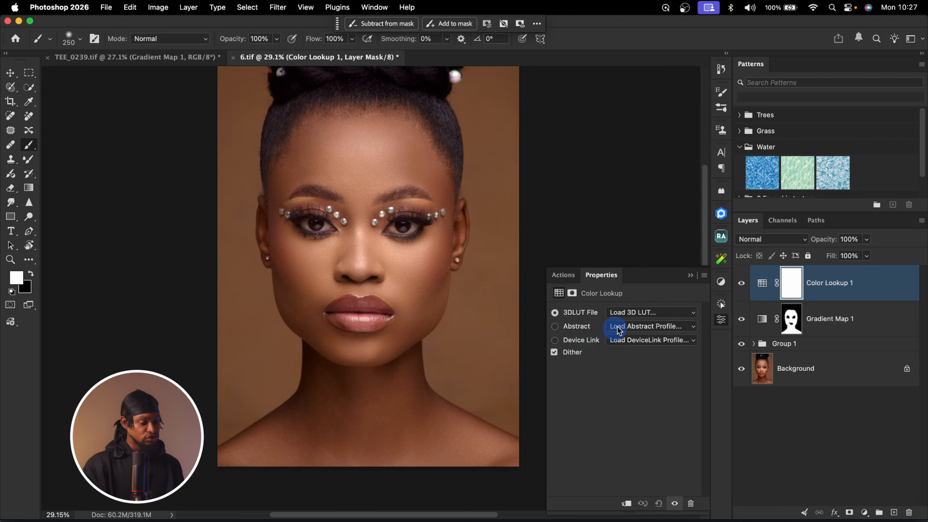
# Step: Load the Crisp_Warm.look 3D LUT into the Color Lookup 1 adjustment
pyautogui.click(660, 313)
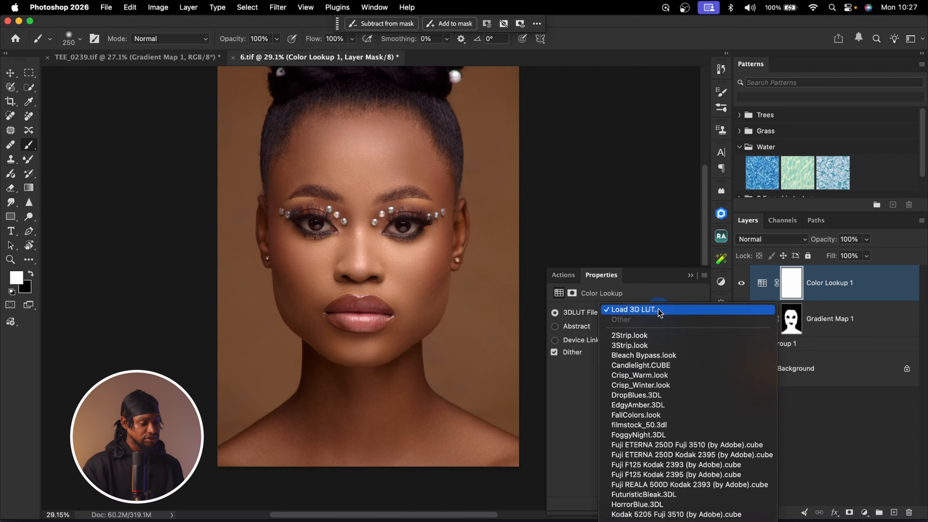
pyautogui.click(666, 377)
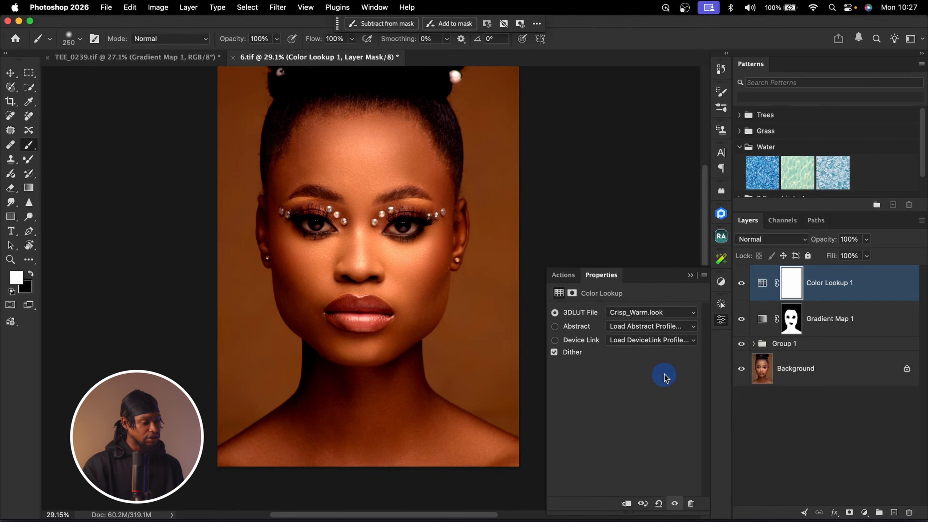
pyautogui.click(691, 275)
# Step: Lower Color Lookup 1's opacity to 30% while judging the grade on the whole portrait and up close
pyautogui.press('z')
pyautogui.moveTo(430, 175)
pyautogui.mouseDown()
pyautogui.moveTo(454, 174)
pyautogui.moveTo(428, 185)
pyautogui.mouseUp()
pyautogui.press('b')
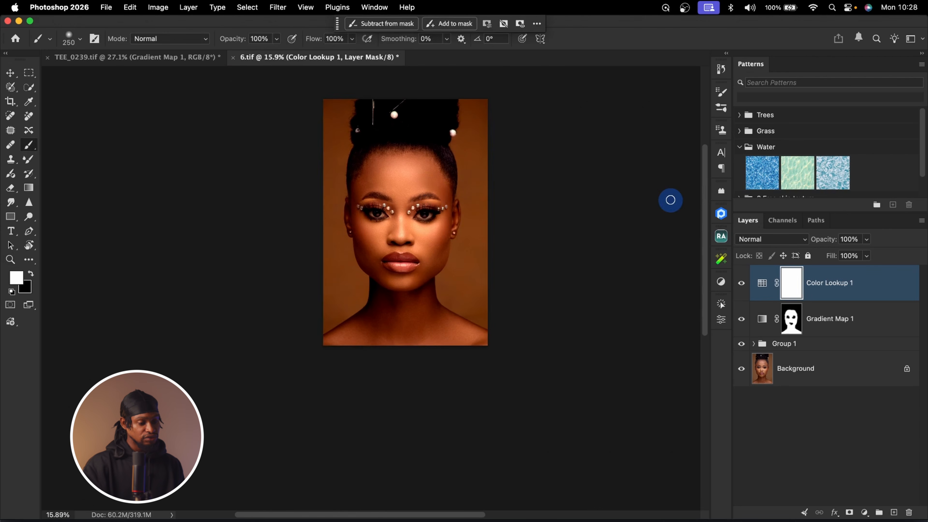
pyautogui.moveTo(829, 242); pyautogui.dragTo(815, 244)
pyautogui.press('z')
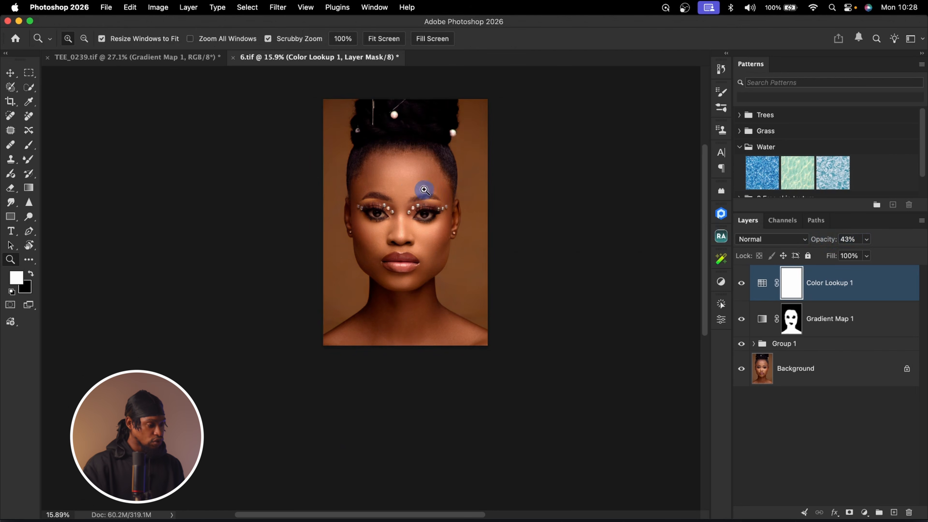
pyautogui.moveTo(424, 190); pyautogui.dragTo(446, 191)
pyautogui.press('b')
pyautogui.moveTo(825, 239); pyautogui.dragTo(822, 244)
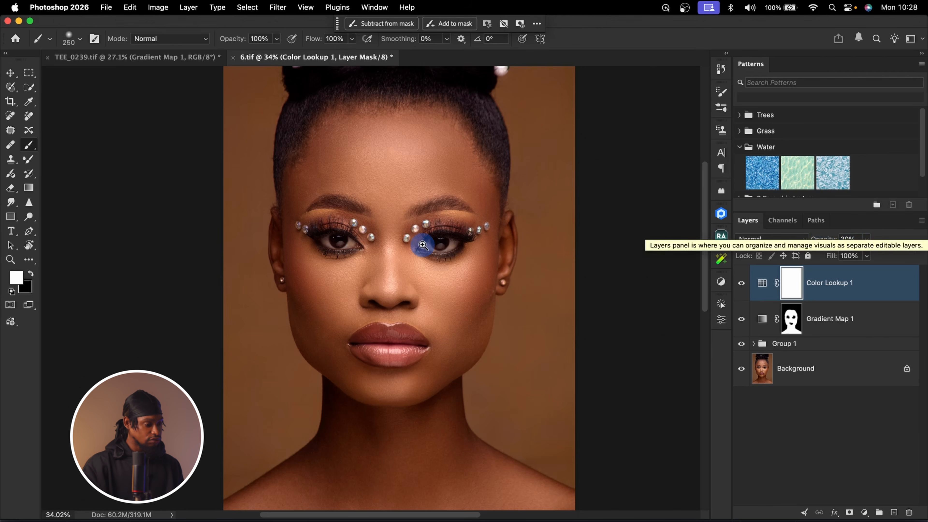
# Step: Compare the portrait with Color Lookup 1 hidden and shown
pyautogui.press('z')
pyautogui.moveTo(400, 244); pyautogui.dragTo(393, 245)
pyautogui.press('b')
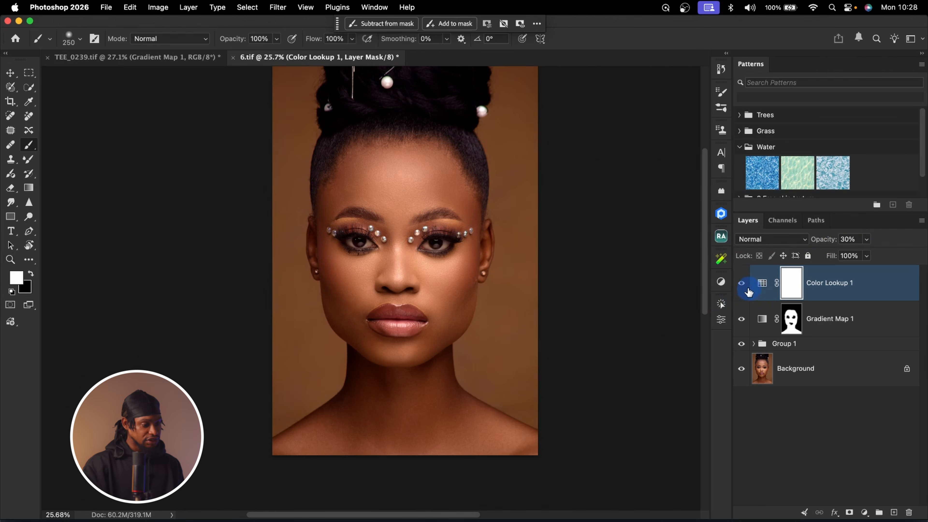
pyautogui.click(742, 283)
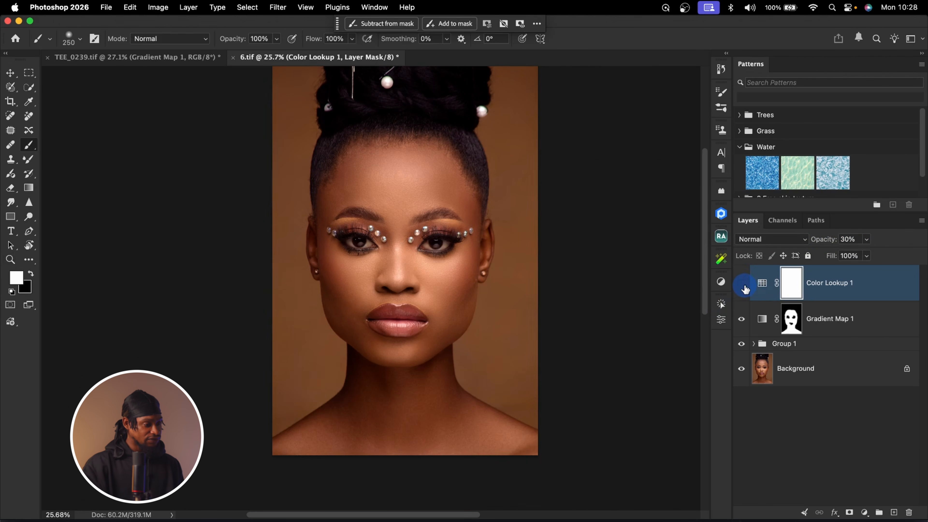
pyautogui.click(741, 283)
# Step: Stamp all visible layers into a new layer at the top of the stack and open it in the Camera Raw Filter
pyautogui.moveTo(451, 201); pyautogui.dragTo(461, 202)
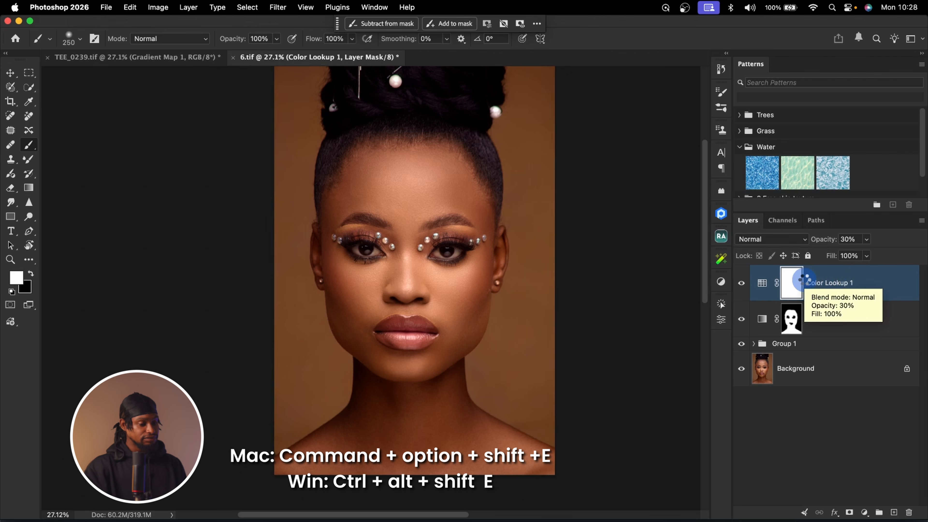
pyautogui.press('super+alt+shift+e')
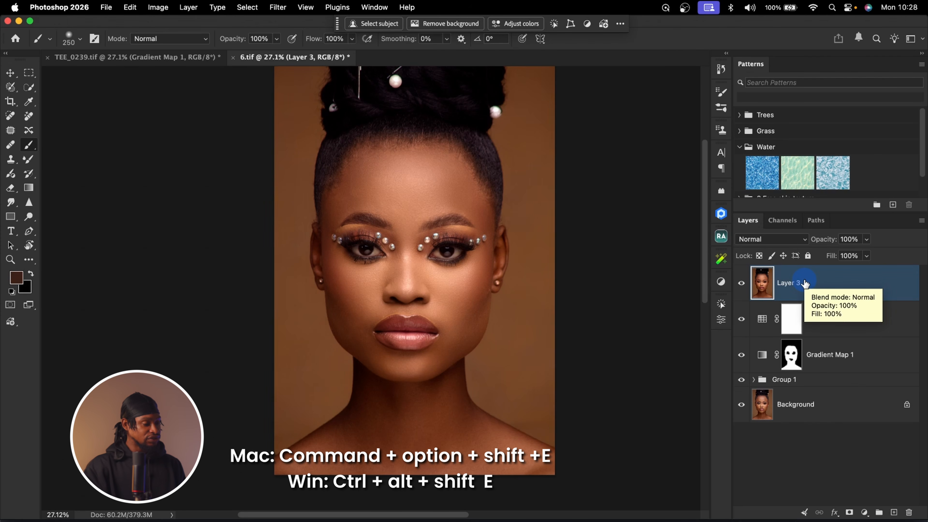
pyautogui.click(278, 7)
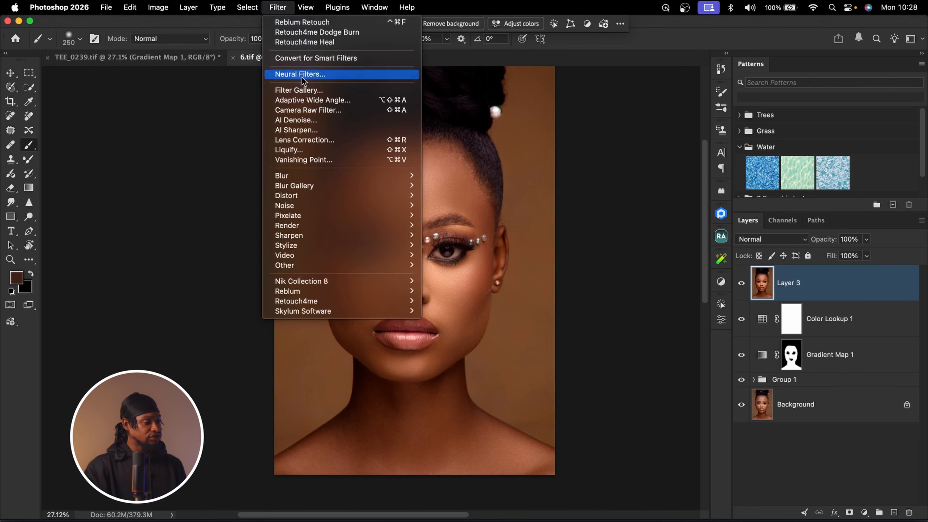
pyautogui.click(302, 109)
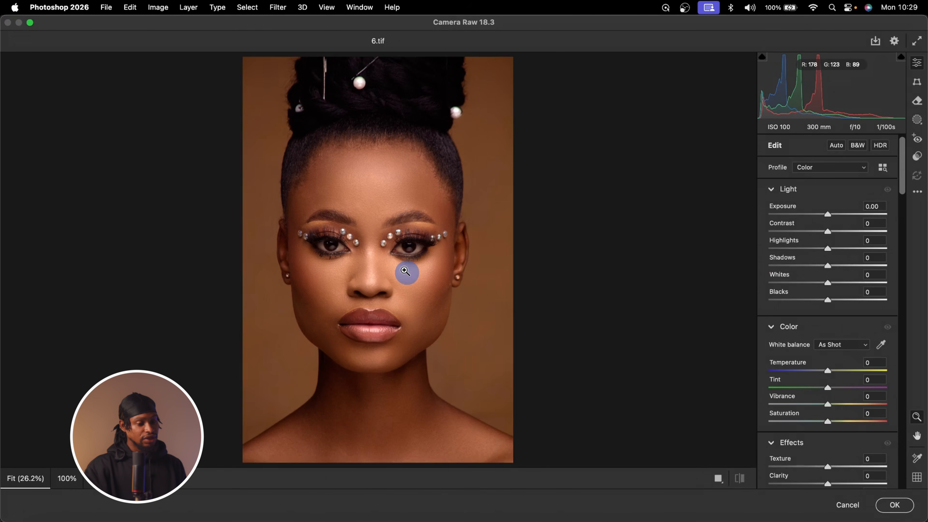
# Step: Create a people mask for Person 1 that covers only the facial skin
pyautogui.click(918, 121)
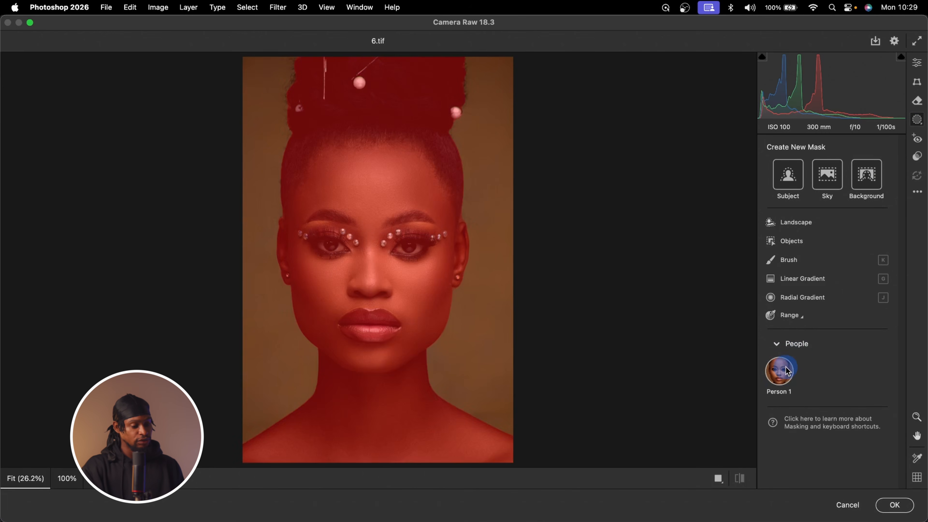
pyautogui.click(788, 372)
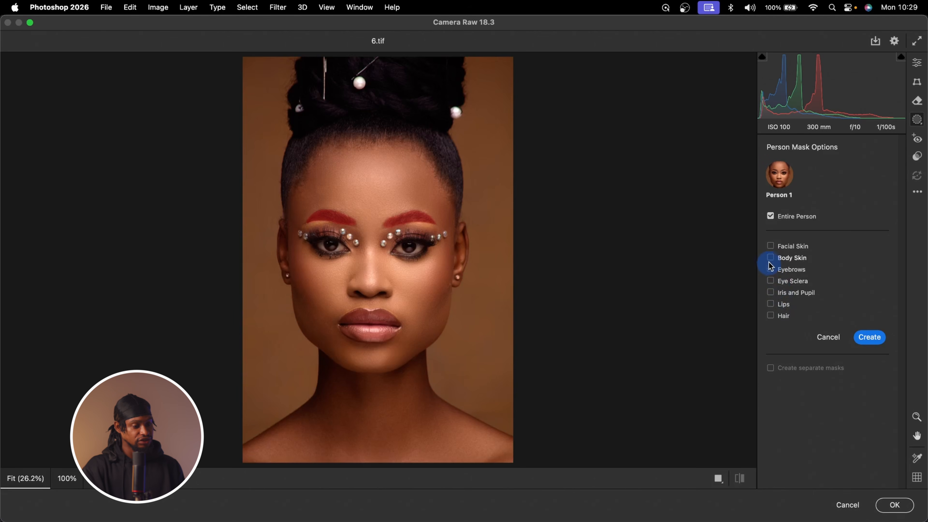
pyautogui.click(773, 247)
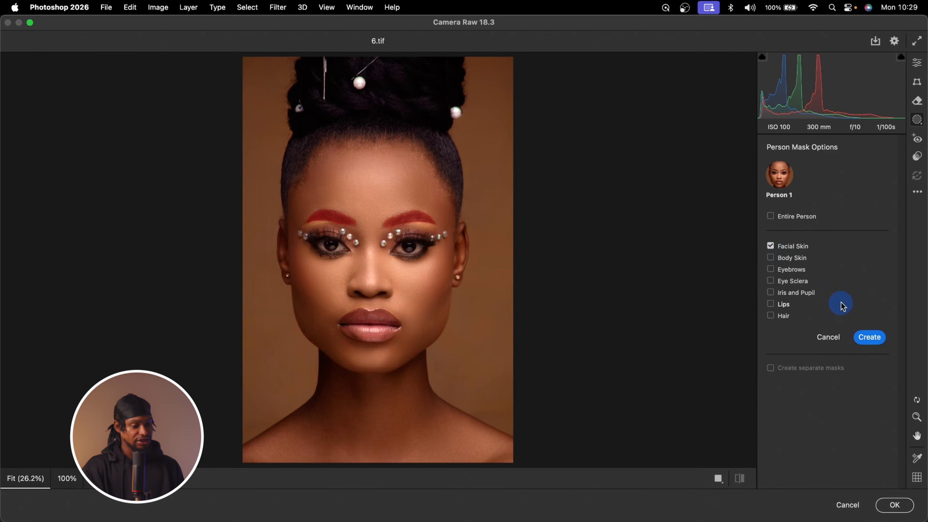
pyautogui.click(871, 338)
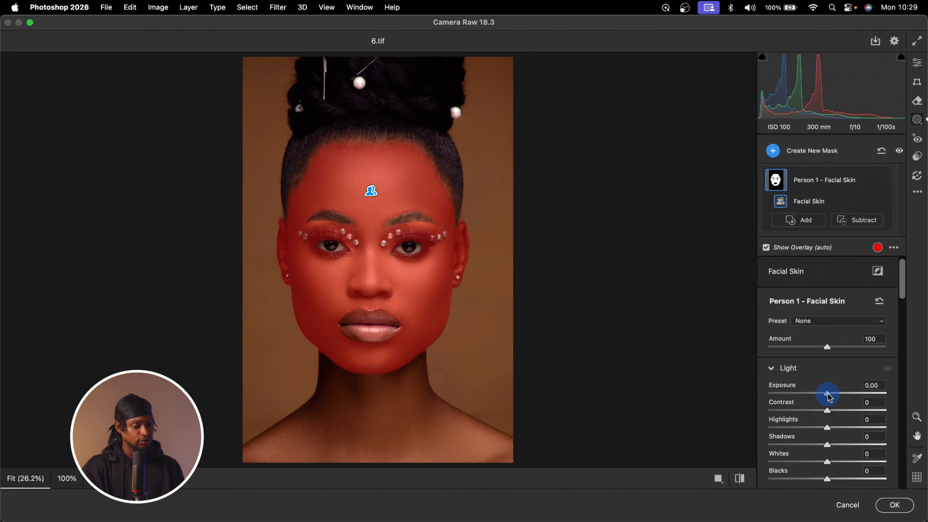
# Step: Set the facial skin mask's Exposure to -0.05 and Highlights to -17, comparing before and after
pyautogui.moveTo(828, 395); pyautogui.dragTo(826, 395)
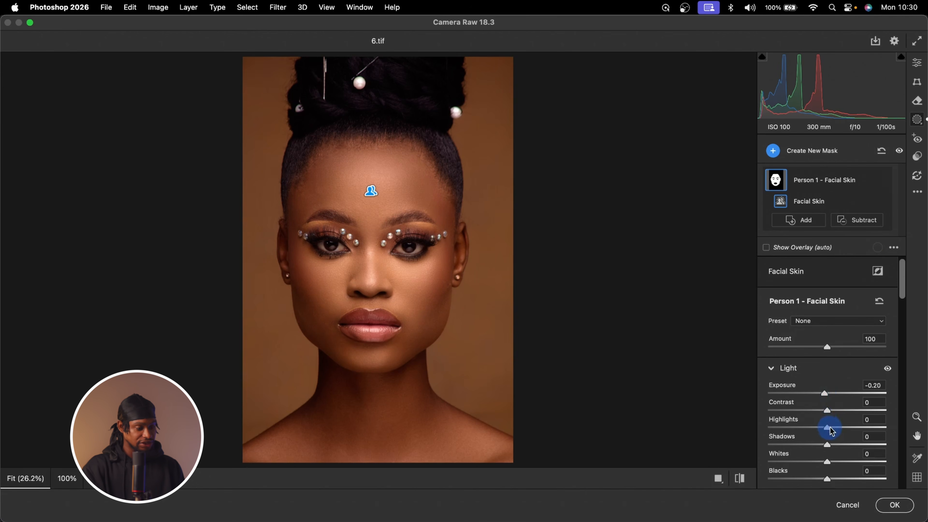
pyautogui.moveTo(828, 431); pyautogui.dragTo(817, 431)
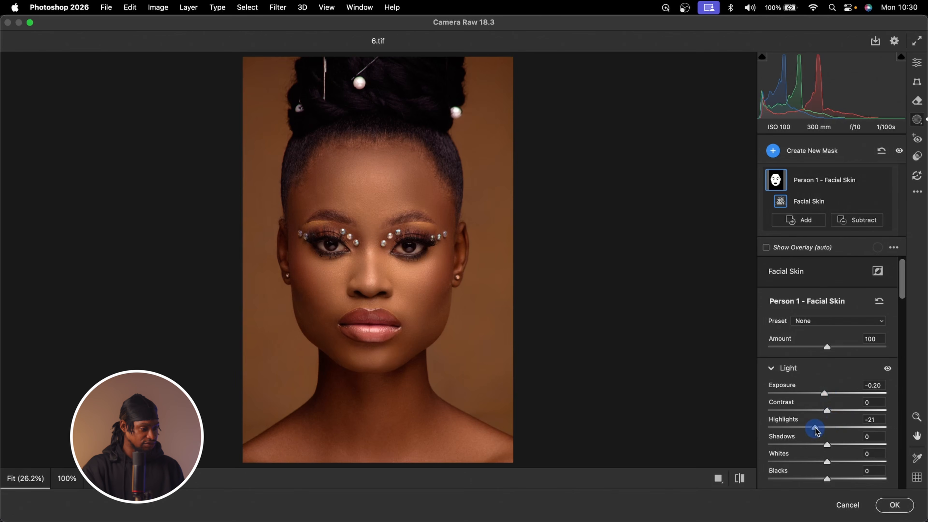
pyautogui.click(739, 478)
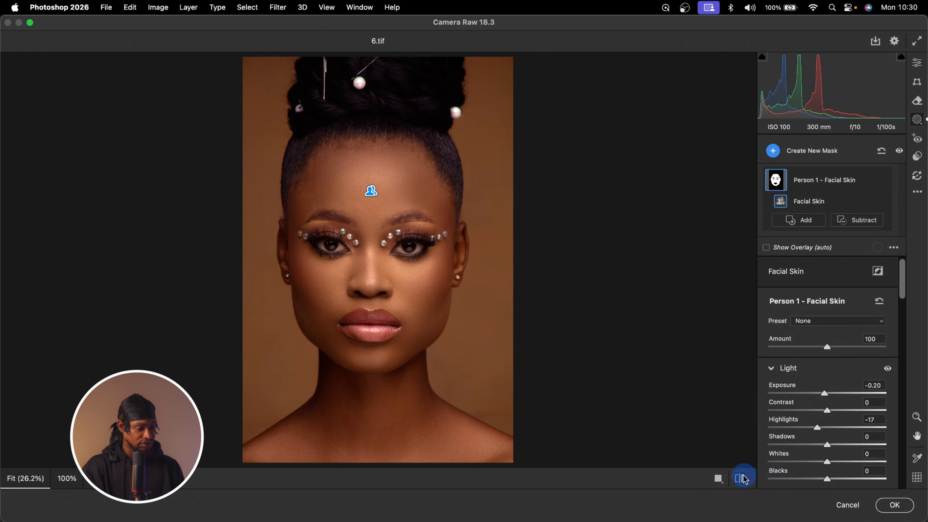
pyautogui.click(739, 478)
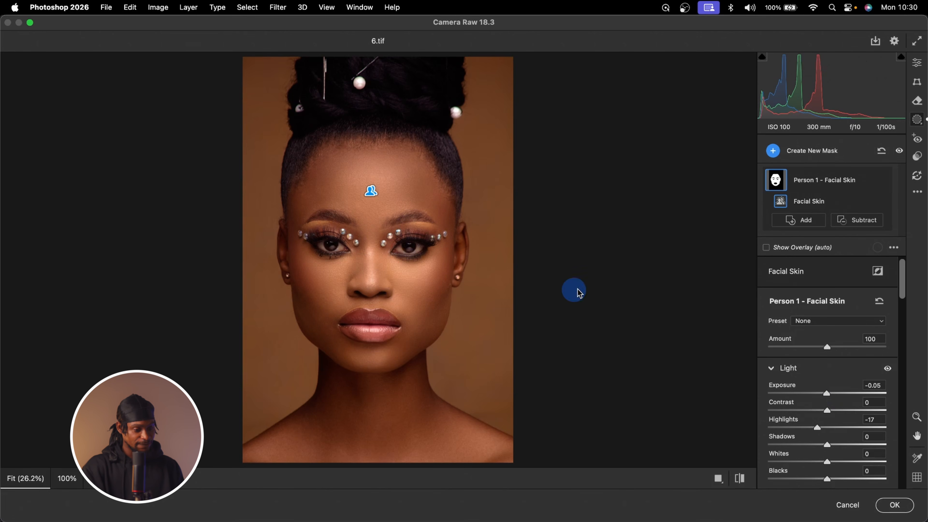
# Step: Set the facial skin mask's Tint to +8 and Temperature to +2, and compare before and after
pyautogui.scroll(-3, 804, 407)
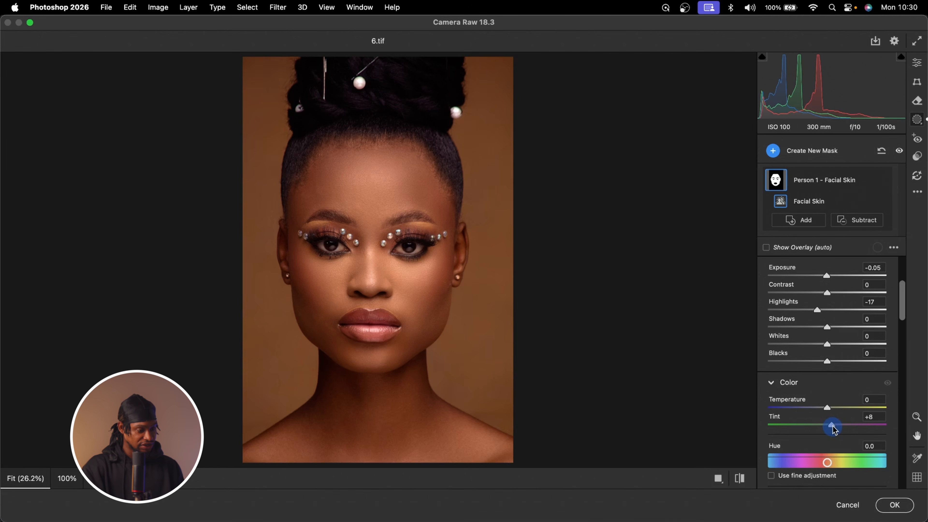
pyautogui.click(830, 406)
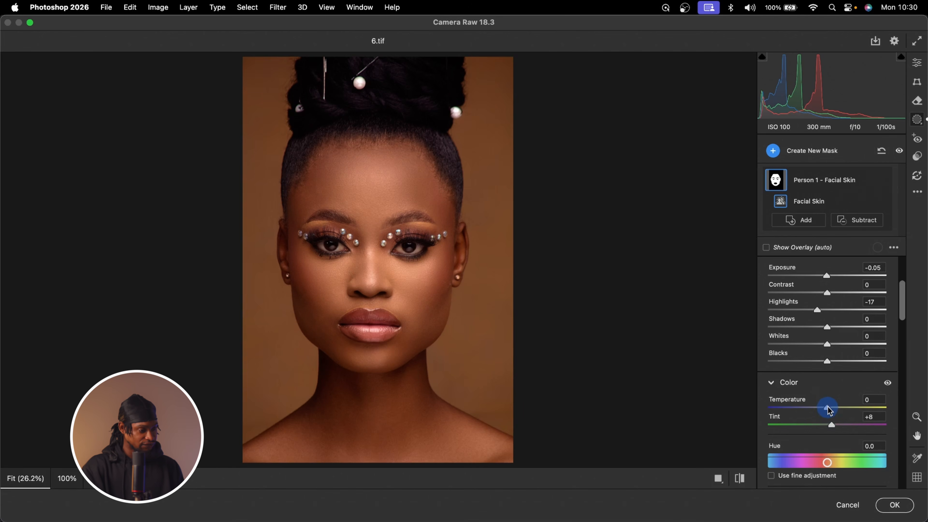
pyautogui.moveTo(830, 410); pyautogui.dragTo(831, 410)
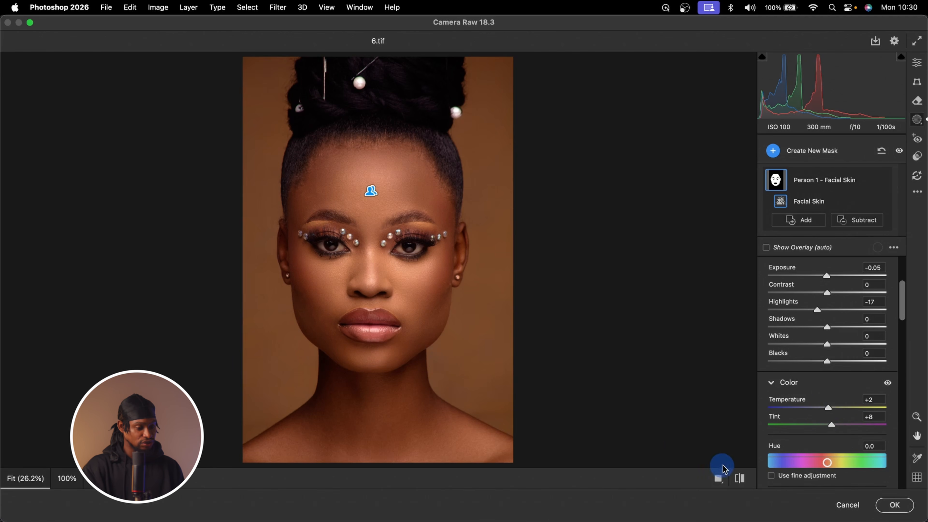
pyautogui.click(739, 478)
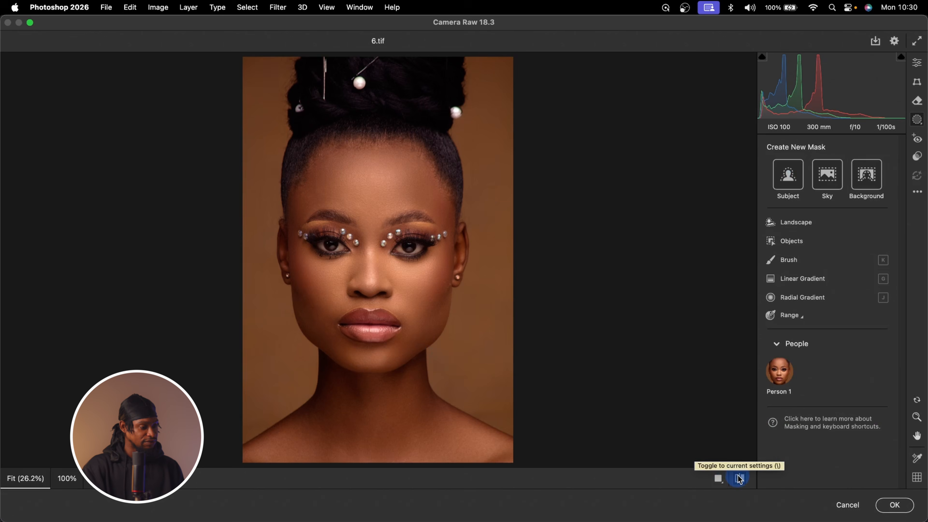
pyautogui.click(739, 477)
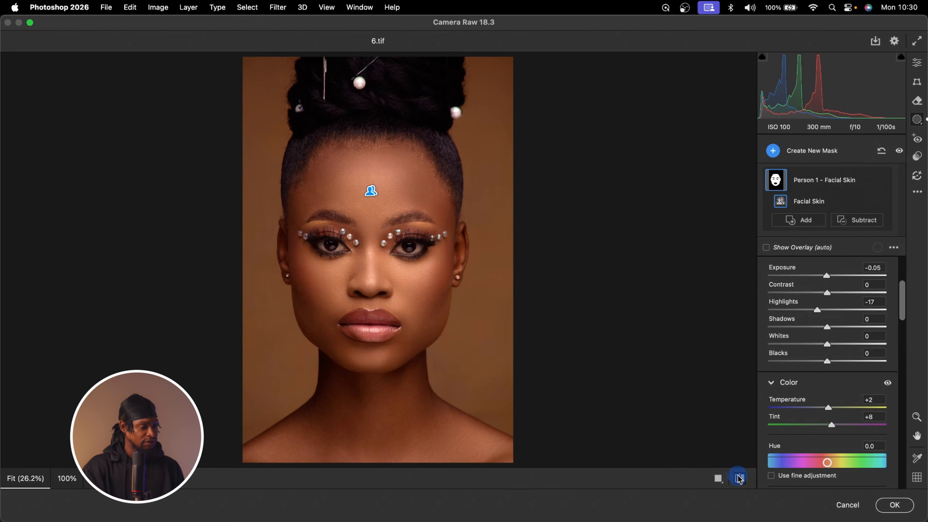
pyautogui.click(739, 477)
pyautogui.click(739, 477)
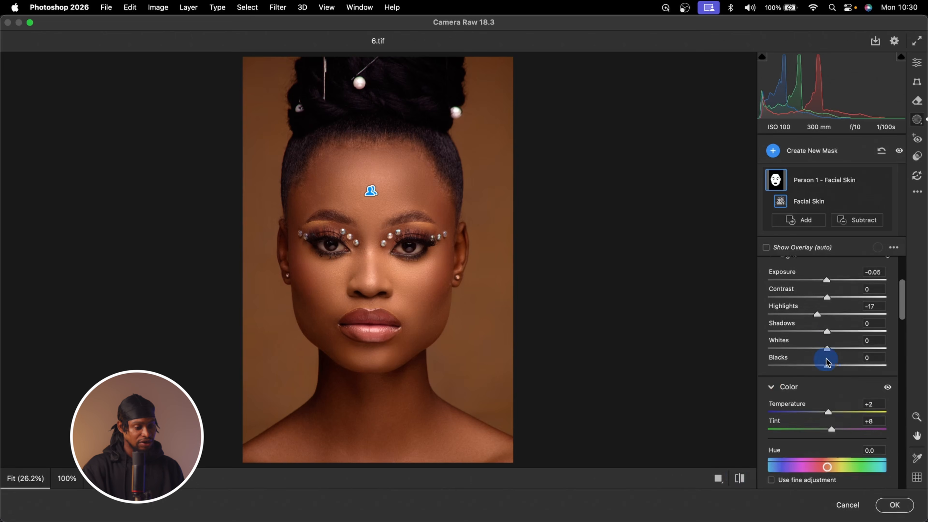
# Step: Set the facial skin mask's Highlights to -9 and its Amount to 93, and compare before and after
pyautogui.scroll(2, 826, 358)
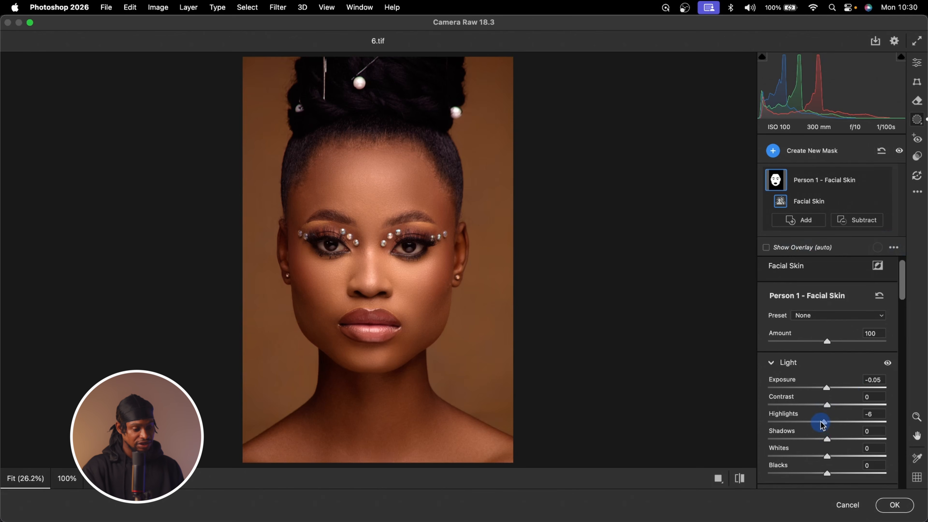
pyautogui.moveTo(821, 422); pyautogui.dragTo(819, 422)
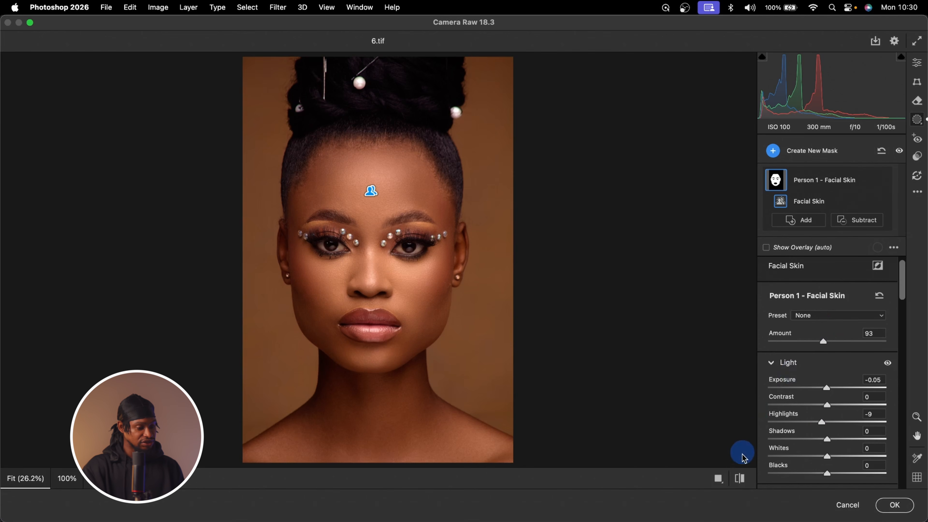
pyautogui.click(740, 477)
pyautogui.click(740, 478)
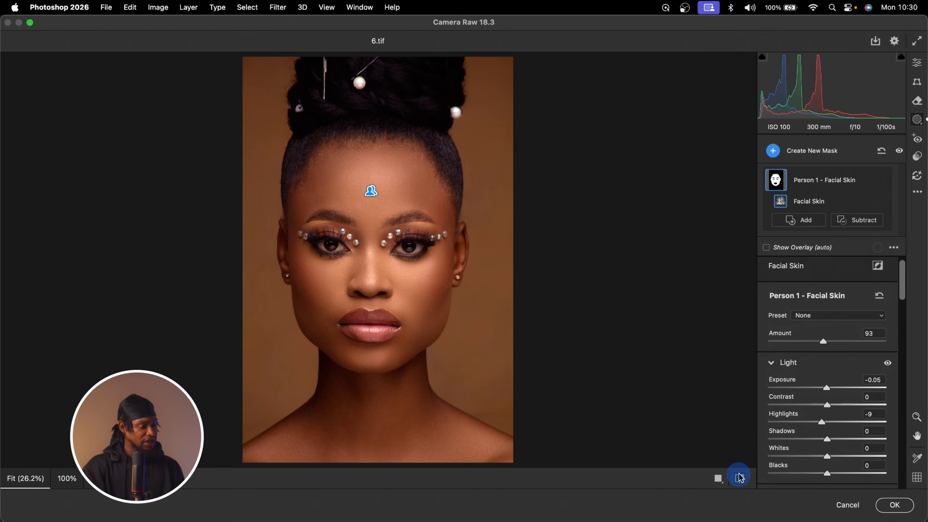
# Step: In the global Calibration settings, set Blue Primary Saturation to +17 and Hue to -12, and compare before and after
pyautogui.click(917, 64)
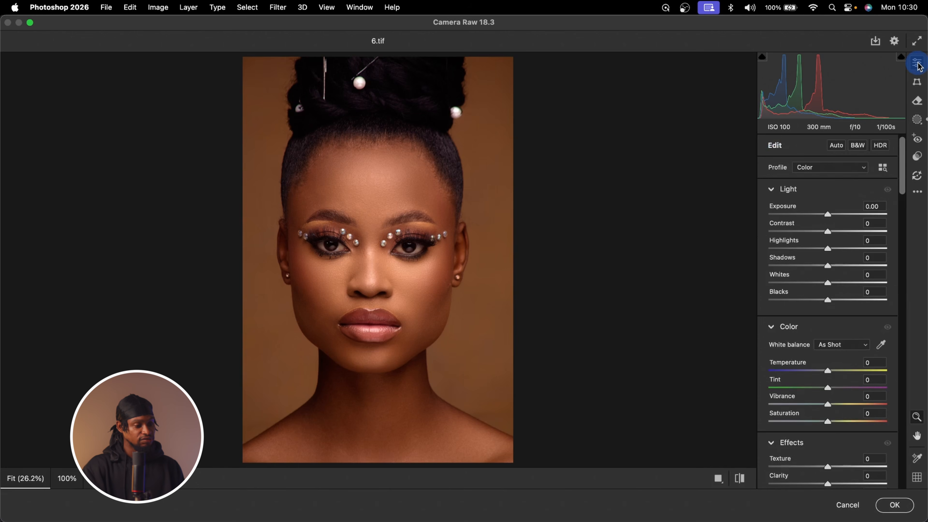
pyautogui.scroll(-10, 866, 340)
pyautogui.scroll(-10, 863, 347)
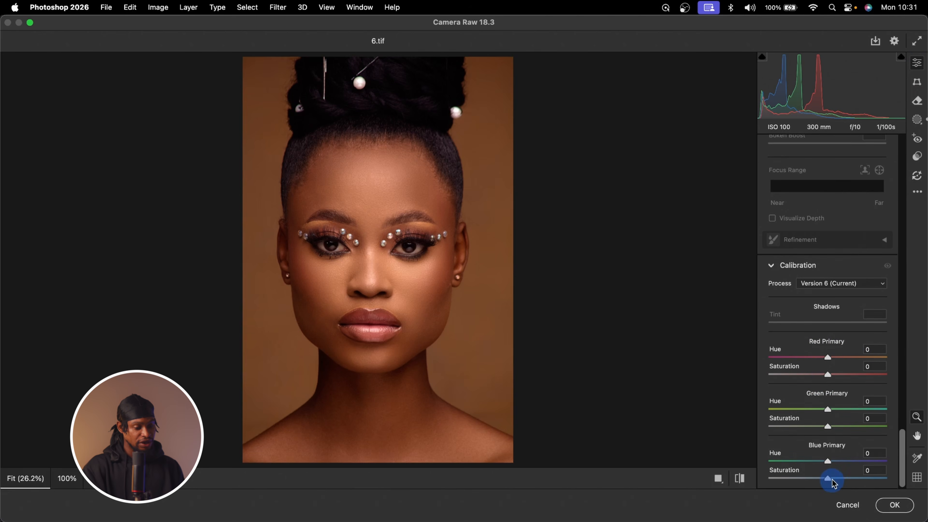
pyautogui.moveTo(830, 478); pyautogui.dragTo(837, 478)
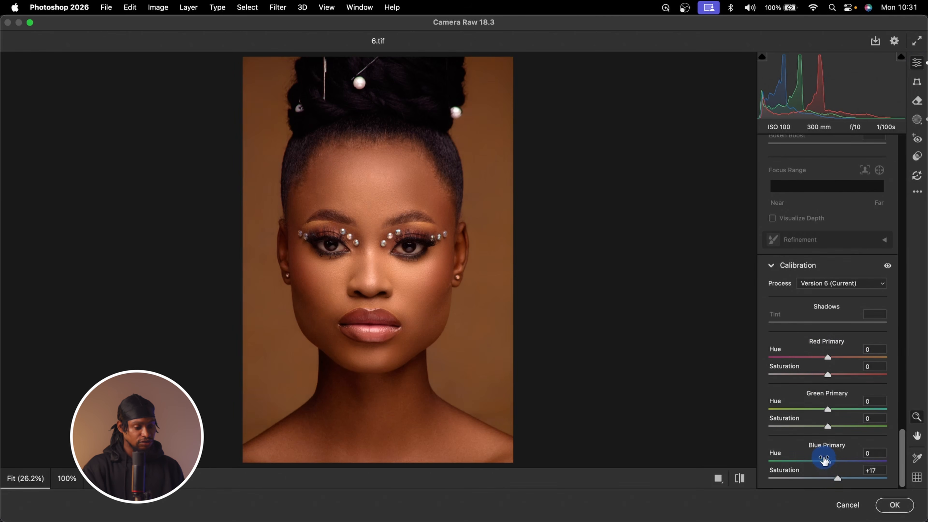
pyautogui.moveTo(839, 461)
pyautogui.mouseDown()
pyautogui.moveTo(814, 462)
pyautogui.moveTo(838, 463)
pyautogui.mouseUp()
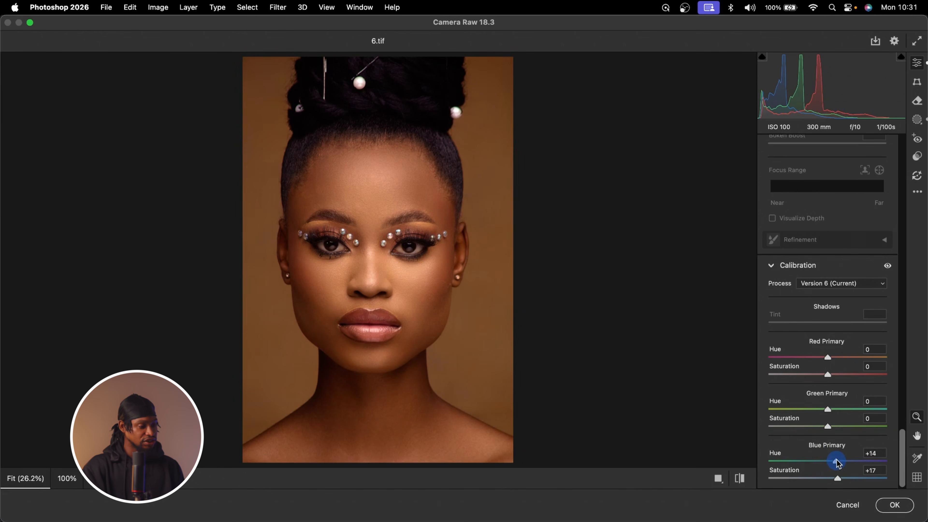
pyautogui.moveTo(828, 464); pyautogui.dragTo(817, 464)
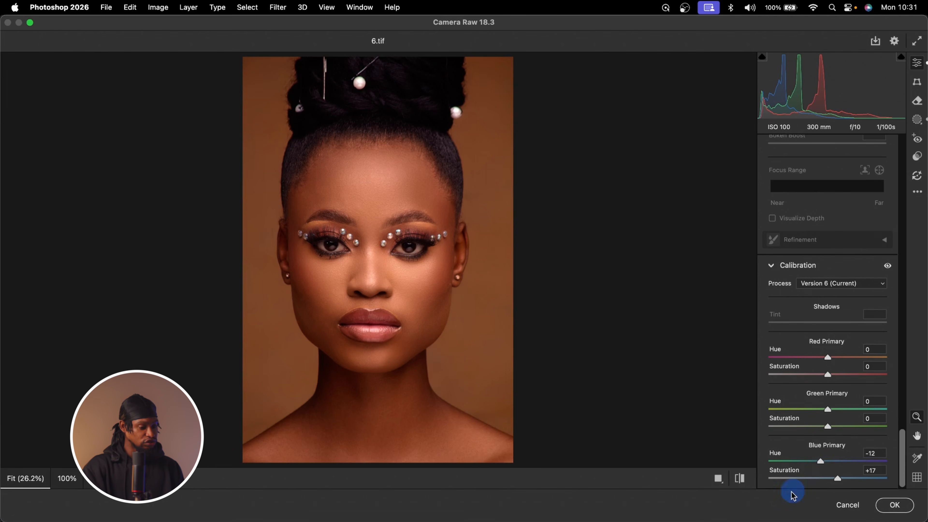
pyautogui.click(742, 479)
pyautogui.click(741, 479)
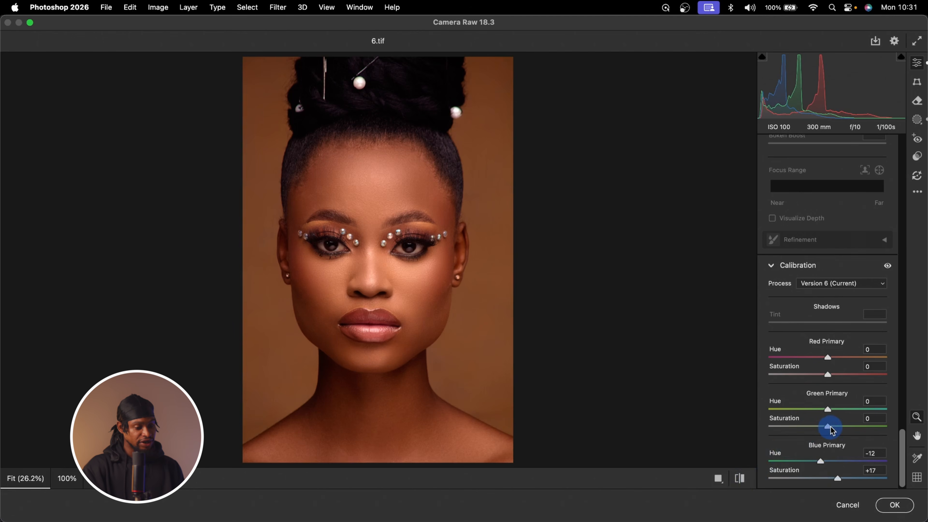
# Step: In the Calibration settings, set Green Primary Saturation to -11 and Hue to -4, and compare before and after
pyautogui.moveTo(830, 429); pyautogui.dragTo(817, 431)
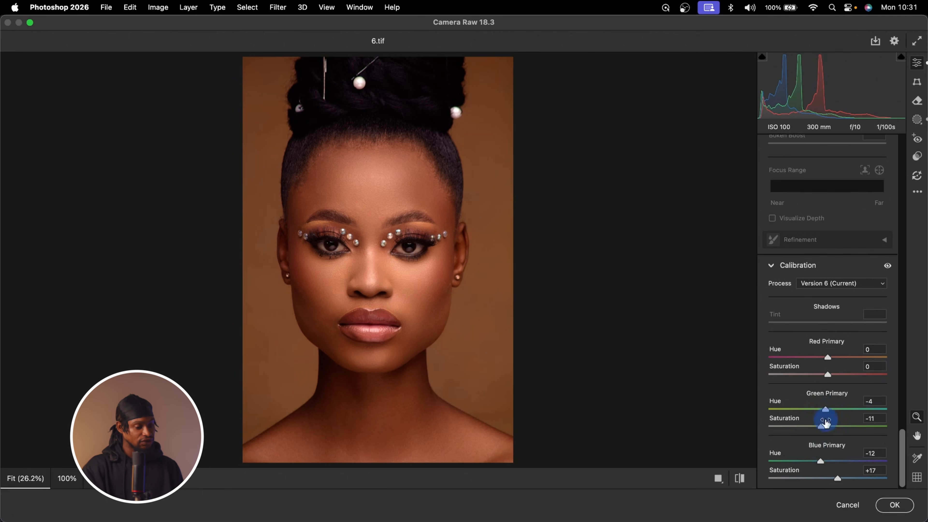
pyautogui.click(742, 483)
pyautogui.click(742, 484)
# Step: In Color Grading, tint the Shadows wheel to hue 196 with saturation 5
pyautogui.scroll(20, 839, 399)
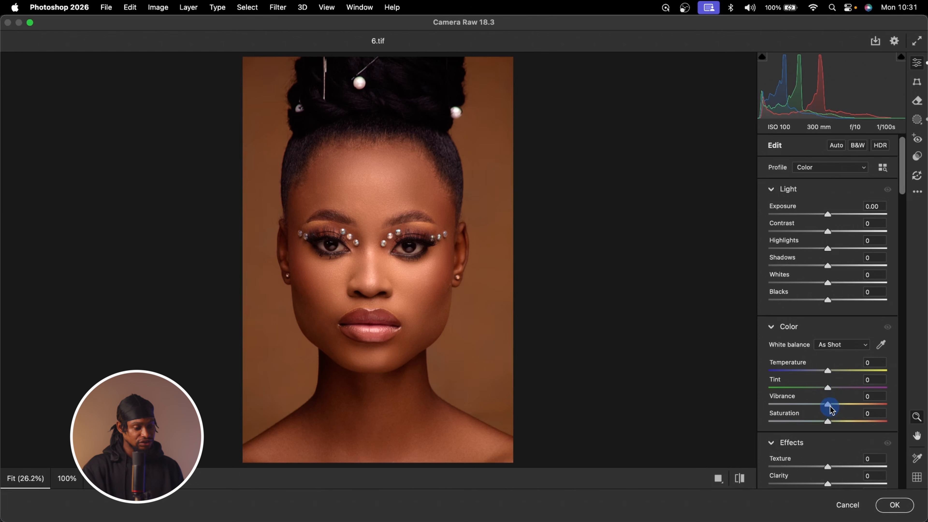
pyautogui.scroll(-10, 838, 407)
pyautogui.scroll(-15, 837, 407)
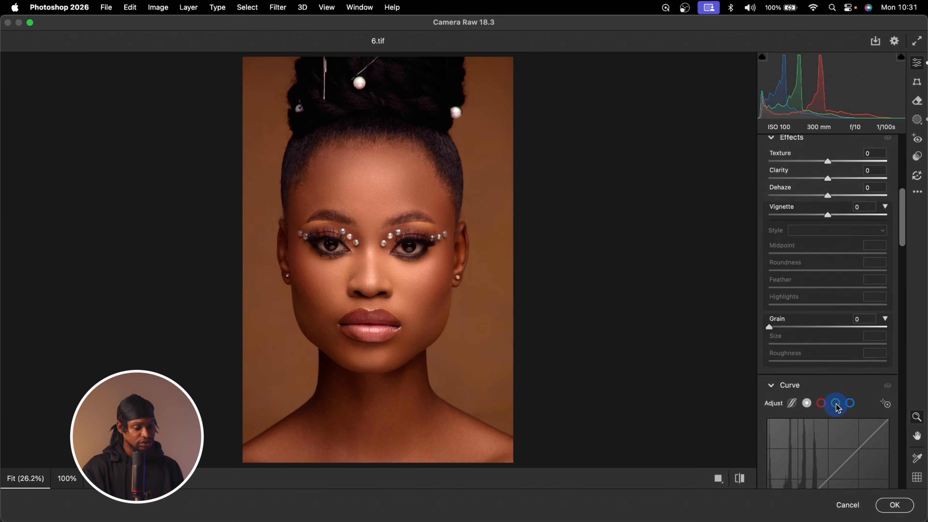
pyautogui.scroll(-3, 837, 407)
pyautogui.click(807, 308)
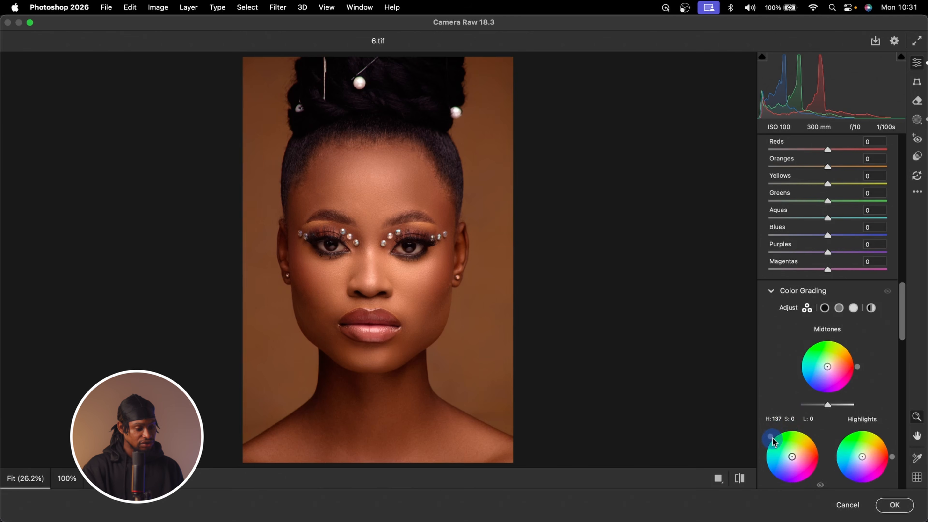
pyautogui.scroll(-1, 828, 440)
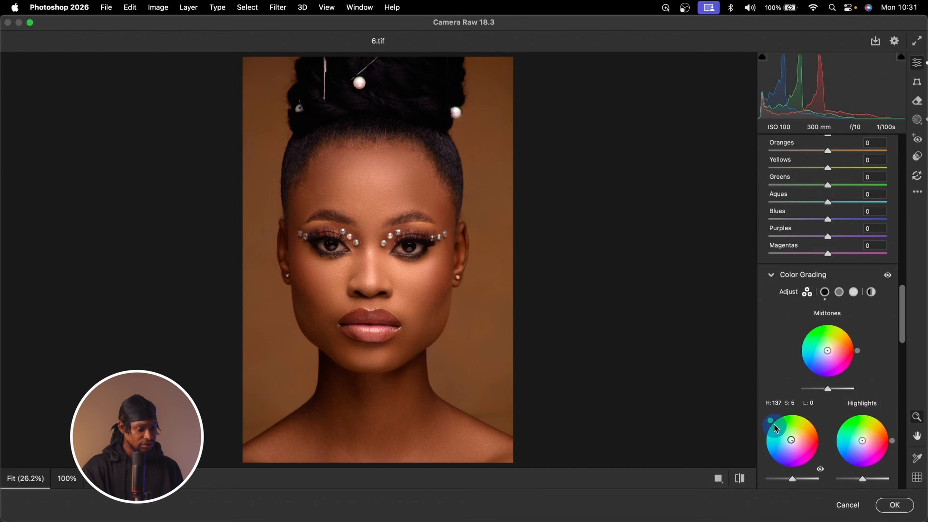
pyautogui.moveTo(765, 440); pyautogui.dragTo(752, 393)
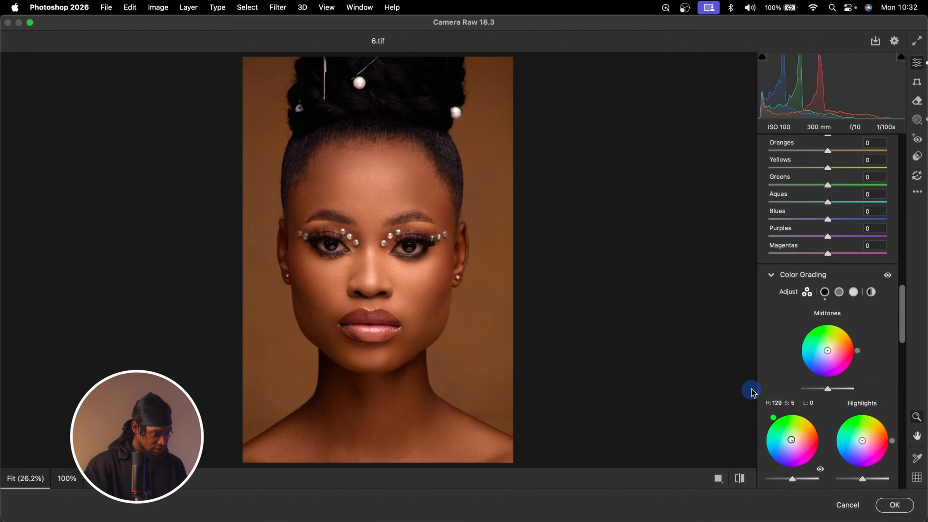
pyautogui.moveTo(746, 398); pyautogui.dragTo(733, 475)
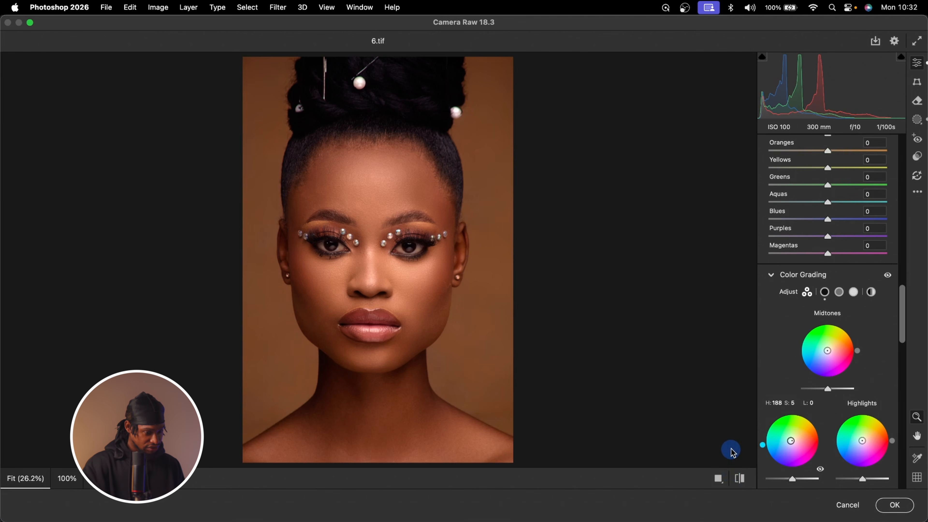
pyautogui.moveTo(733, 443); pyautogui.dragTo(725, 463)
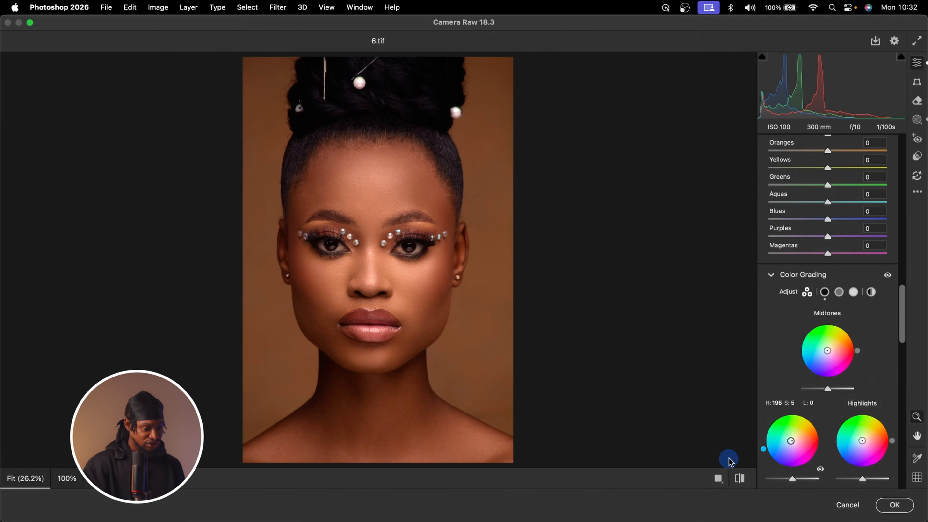
# Step: Reduce the Color Grading shadows tint to saturation 1 at hue 197, and compare before and after
pyautogui.moveTo(794, 443); pyautogui.dragTo(791, 441)
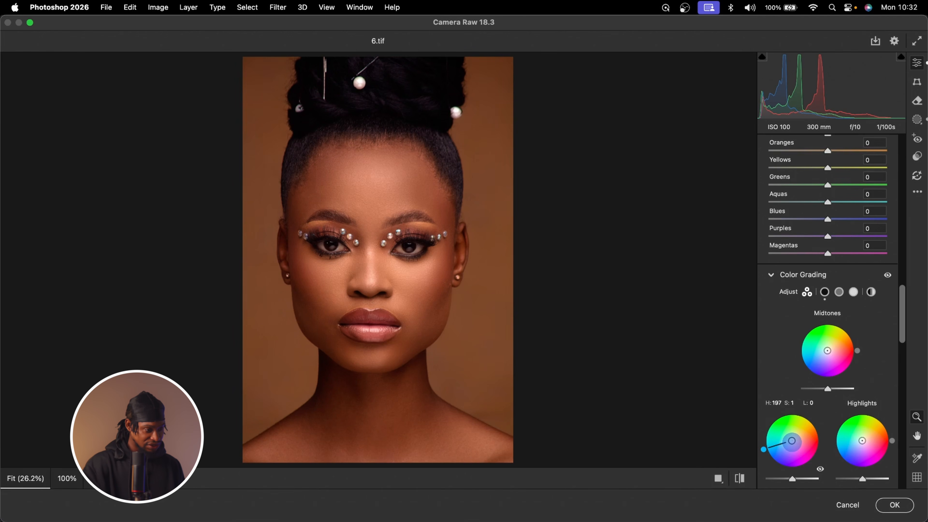
pyautogui.click(740, 476)
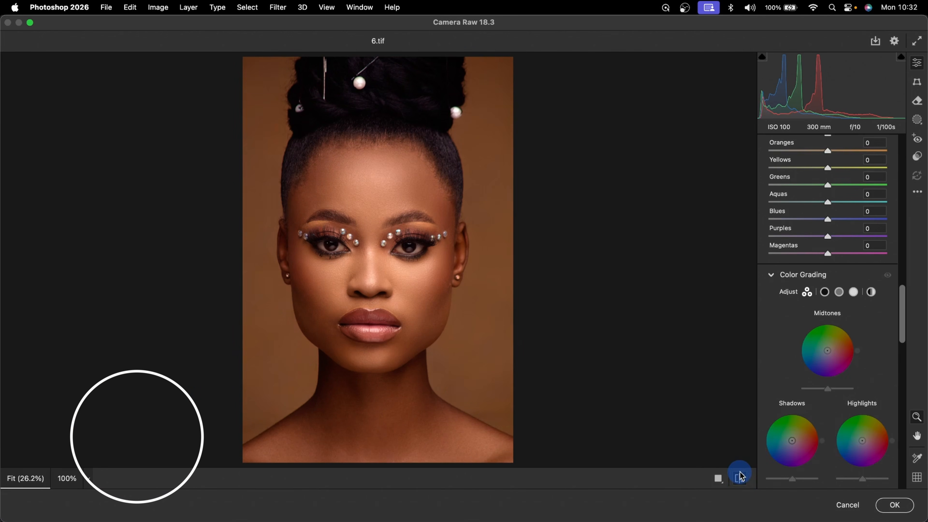
pyautogui.click(740, 477)
pyautogui.click(740, 476)
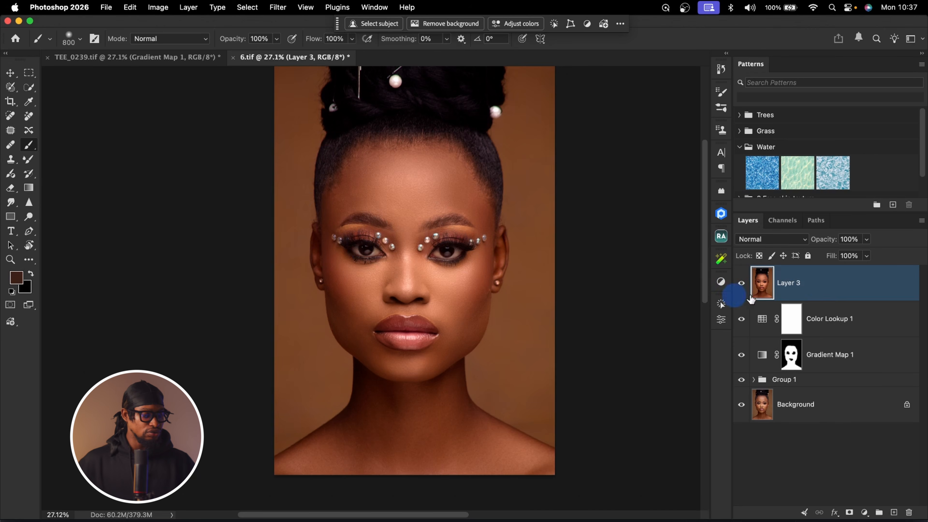
# Step: Run the Make-Up Blush action above Layer 3 to add its masked blush group
pyautogui.click(721, 304)
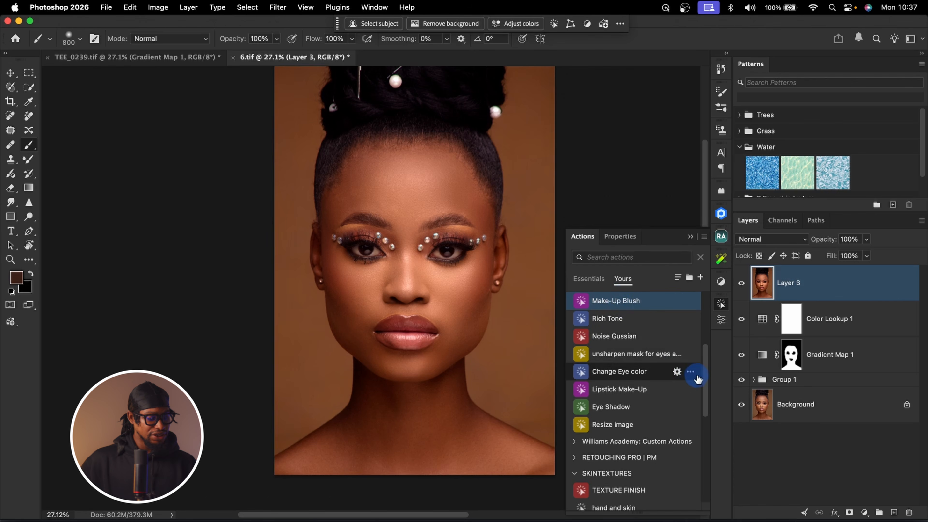
pyautogui.scroll(3, 704, 356)
pyautogui.click(616, 353)
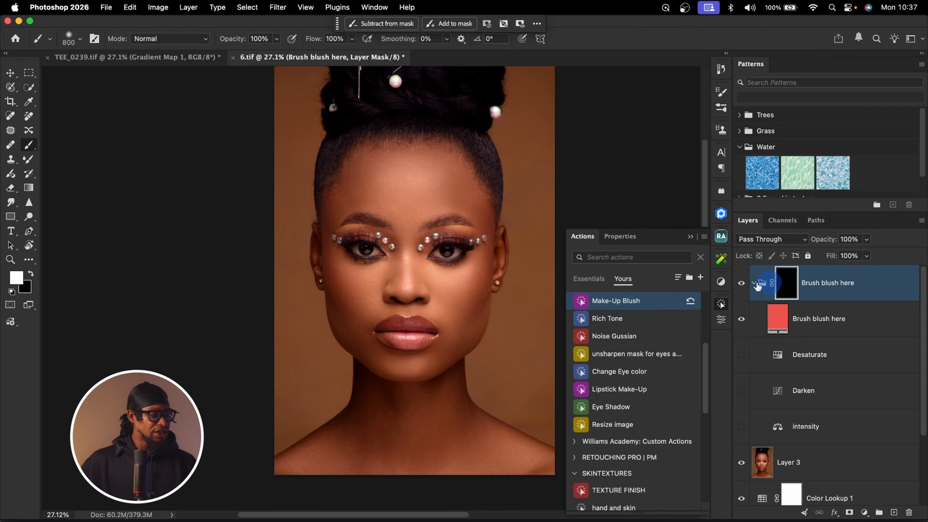
# Step: Choose the Soft Round brush and set its flow to 3%, keeping opacity at 100%
pyautogui.press('z')
pyautogui.click(29, 147)
pyautogui.click(87, 59)
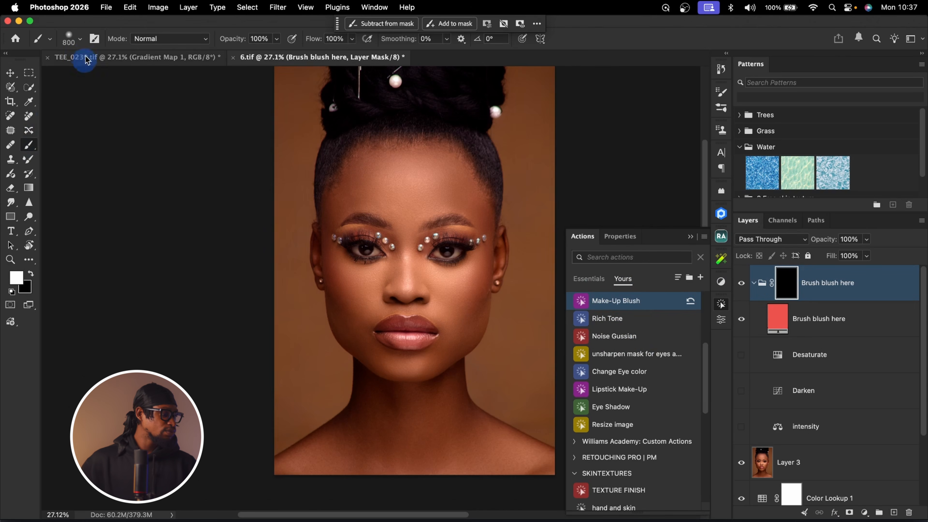
pyautogui.click(81, 41)
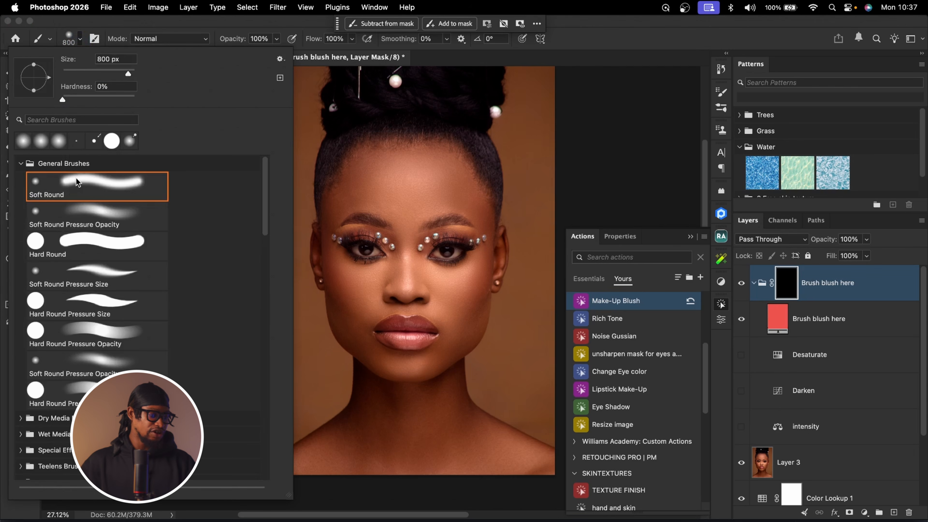
pyautogui.doubleClick(78, 182)
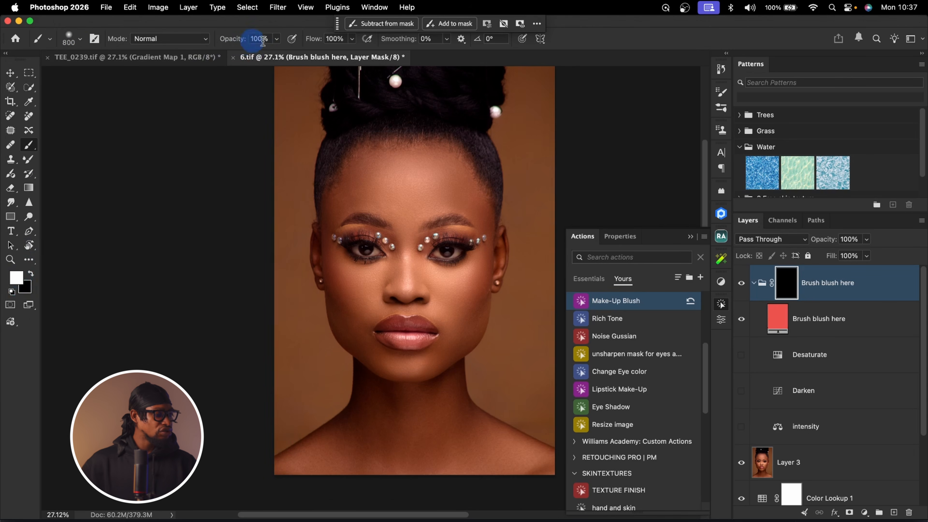
pyautogui.click(335, 38)
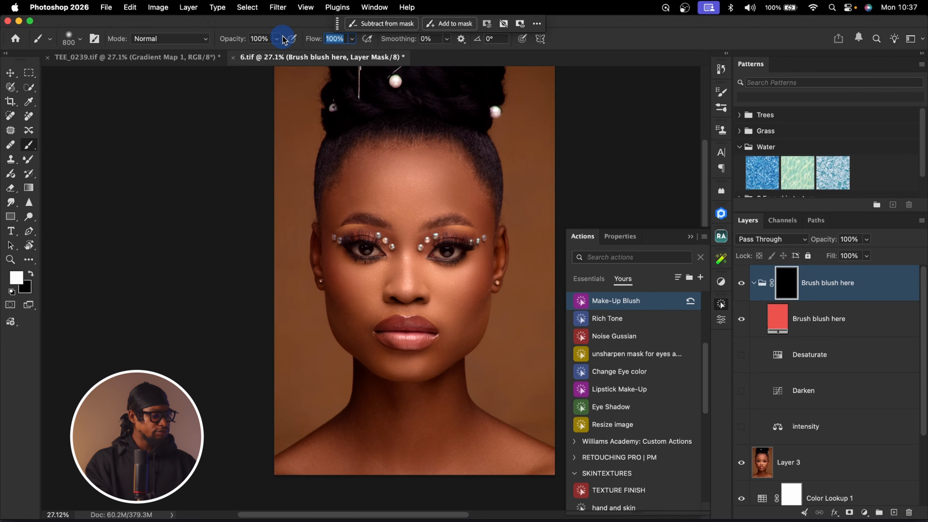
pyautogui.press('Return')
# Step: Paint white over both cheeks on the Brush blush here group's mask, using a soft brush between about 250 and 400 px
pyautogui.press('z')
pyautogui.moveTo(418, 291)
pyautogui.mouseDown()
pyautogui.moveTo(441, 286)
pyautogui.moveTo(427, 288)
pyautogui.mouseUp()
pyautogui.press('b')
pyautogui.press('[')
pyautogui.press('[')
pyautogui.press('[')
pyautogui.press('[')
pyautogui.press('[')
pyautogui.press('[')
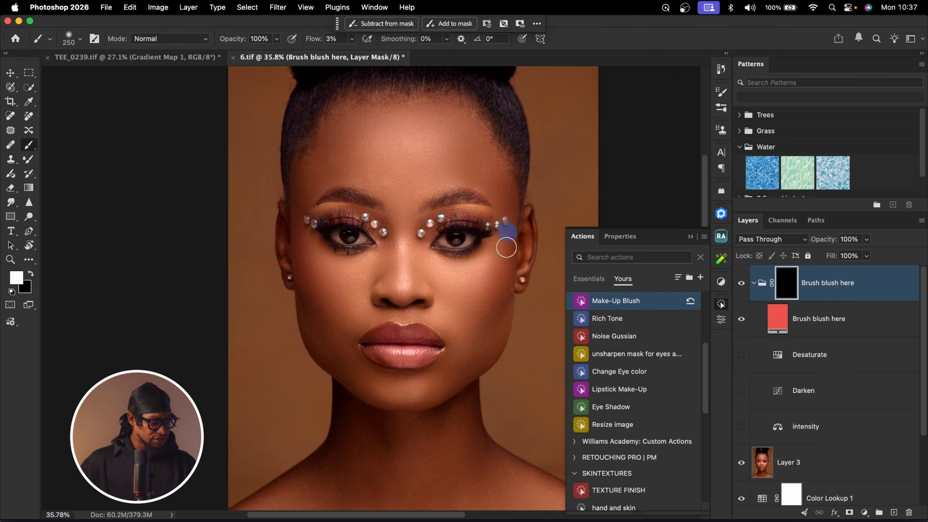
pyautogui.moveTo(501, 253)
pyautogui.mouseDown()
pyautogui.moveTo(487, 299)
pyautogui.moveTo(506, 244)
pyautogui.moveTo(469, 301)
pyautogui.moveTo(486, 292)
pyautogui.moveTo(489, 269)
pyautogui.moveTo(471, 281)
pyautogui.moveTo(515, 226)
pyautogui.moveTo(486, 281)
pyautogui.mouseUp()
pyautogui.press('[')
pyautogui.press('[')
pyautogui.moveTo(323, 267)
pyautogui.mouseDown()
pyautogui.moveTo(305, 222)
pyautogui.moveTo(322, 289)
pyautogui.moveTo(325, 276)
pyautogui.moveTo(314, 284)
pyautogui.moveTo(338, 293)
pyautogui.moveTo(306, 257)
pyautogui.moveTo(309, 239)
pyautogui.moveTo(314, 281)
pyautogui.moveTo(362, 299)
pyautogui.moveTo(490, 301)
pyautogui.moveTo(477, 295)
pyautogui.moveTo(482, 274)
pyautogui.moveTo(464, 285)
pyautogui.moveTo(479, 290)
pyautogui.moveTo(310, 270)
pyautogui.mouseUp()
pyautogui.press(']')
pyautogui.press('[')
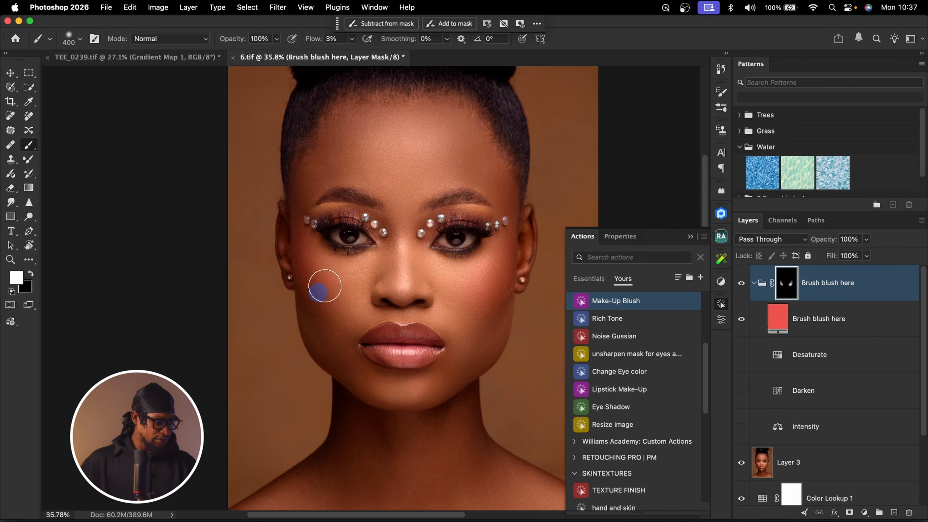
pyautogui.press('[')
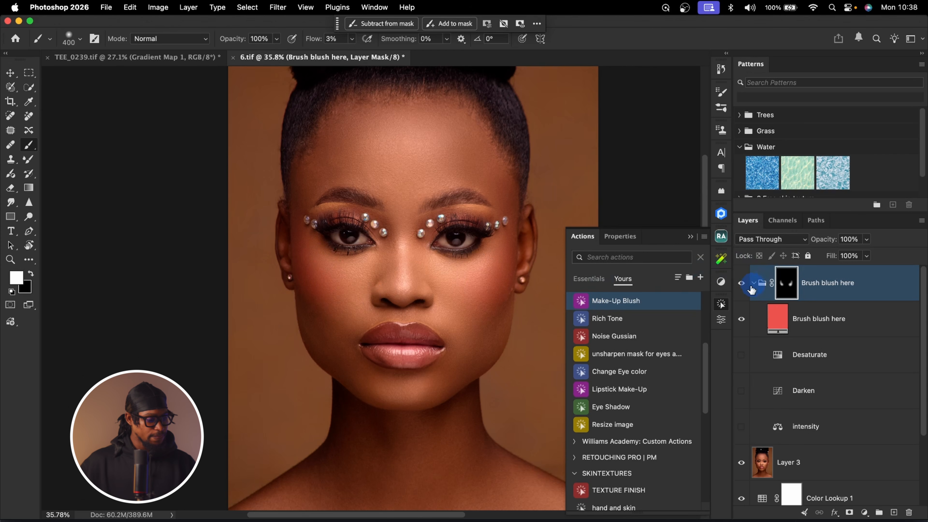
# Step: Toggle the Brush blush here group's visibility to compare the cheeks with and without the blush
pyautogui.click(741, 288)
pyautogui.click(742, 285)
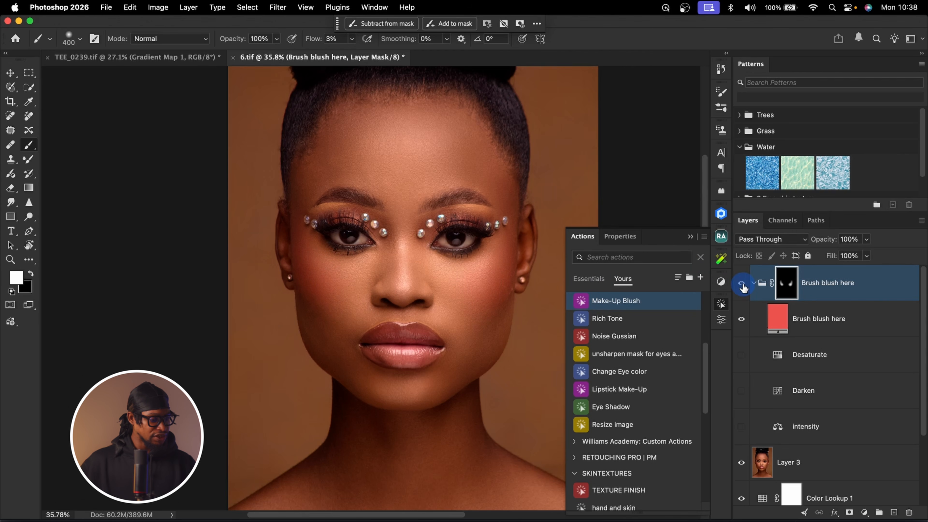
pyautogui.click(742, 288)
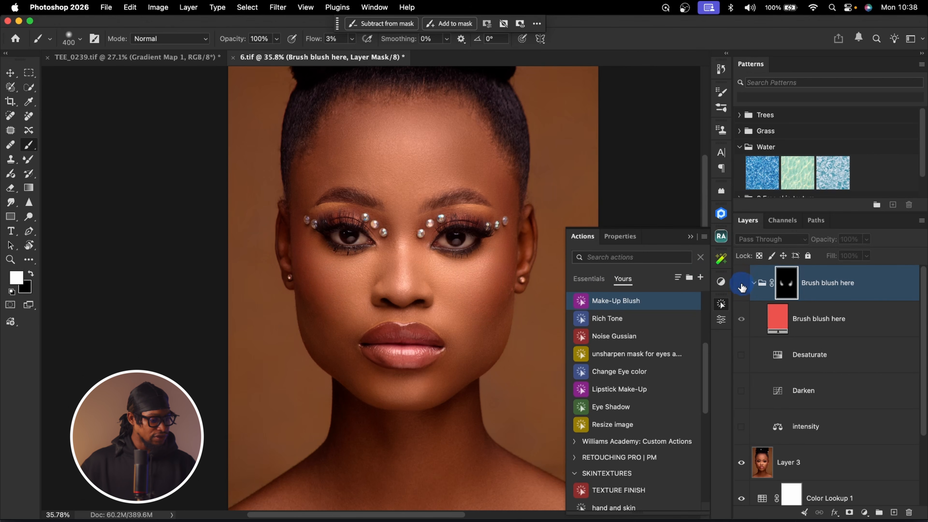
pyautogui.click(741, 286)
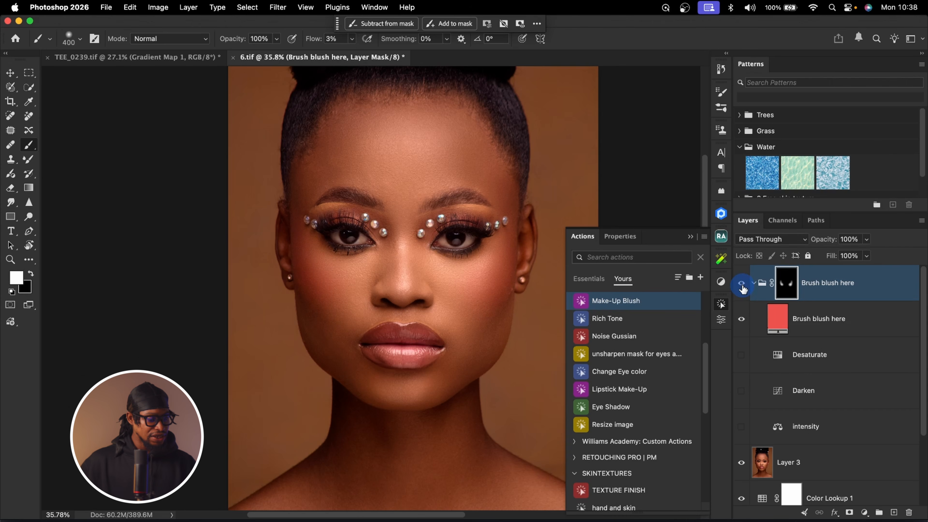
# Step: Feather the blush group's layer mask by 11.5 px, and compare the portrait with the group hidden and shown
pyautogui.click(691, 238)
pyautogui.click(722, 321)
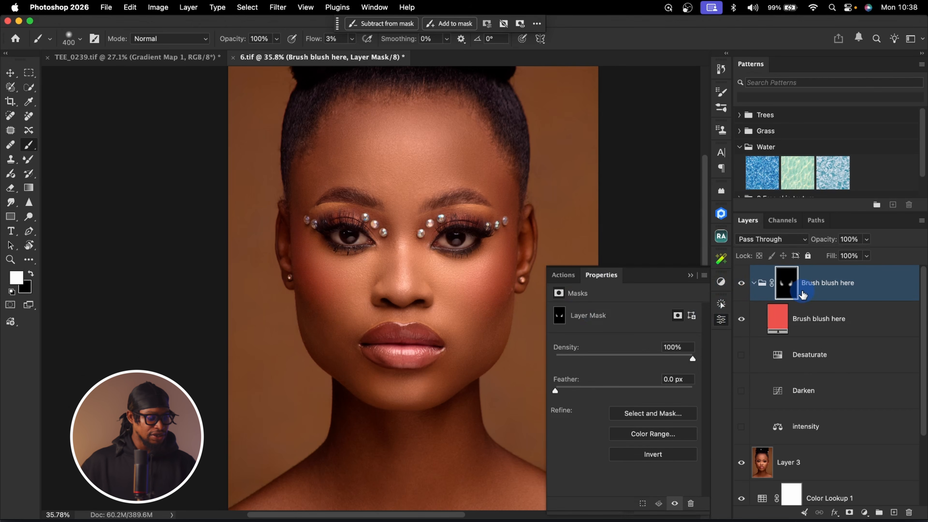
pyautogui.moveTo(555, 390); pyautogui.dragTo(651, 321)
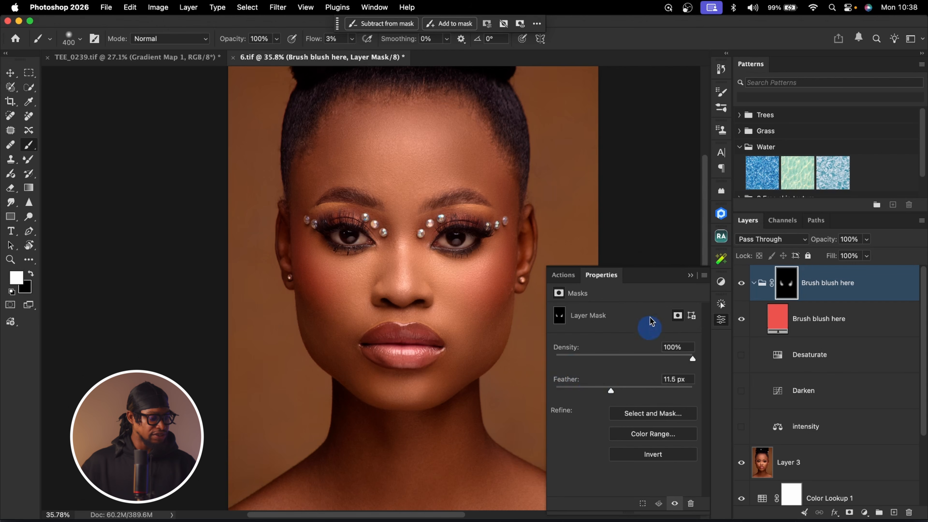
pyautogui.click(689, 279)
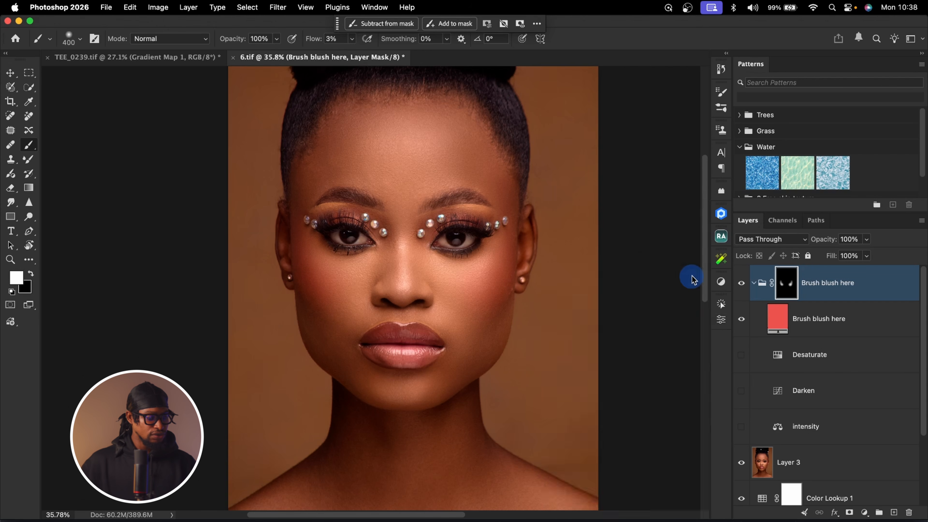
pyautogui.click(742, 284)
pyautogui.click(743, 288)
# Step: Group all layers above the Background, from the Brush blush here group down to Group 1, into one group
pyautogui.moveTo(923, 390); pyautogui.dragTo(914, 417)
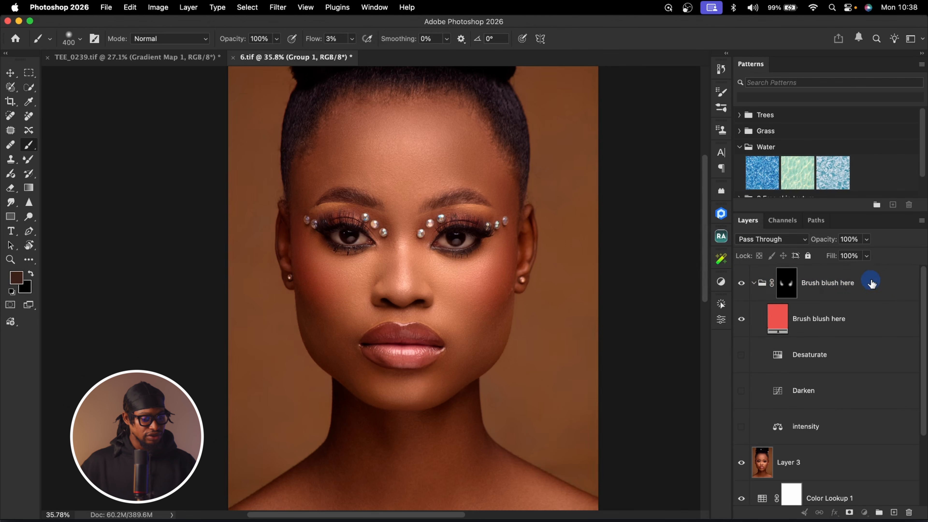
pyautogui.click(872, 283)
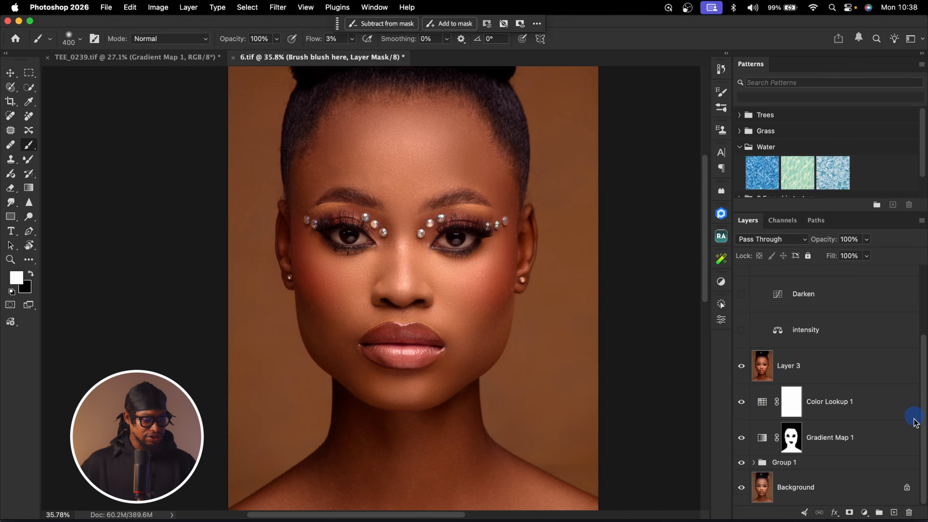
pyautogui.keyDown('shift'); pyautogui.click(840, 469); pyautogui.keyUp('shift')
pyautogui.press('super+g')
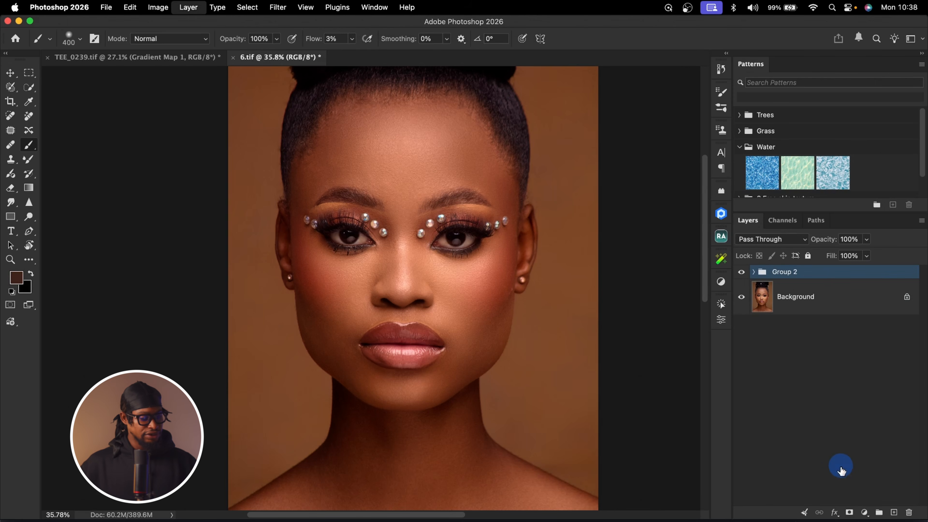
# Step: View the whole portrait and toggle the Group 2 layer group's visibility to compare the original with the finished retouch
pyautogui.press('z')
pyautogui.moveTo(493, 231)
pyautogui.mouseDown()
pyautogui.moveTo(460, 233)
pyautogui.moveTo(534, 206)
pyautogui.mouseUp()
pyautogui.press('b')
pyautogui.click(743, 273)
pyautogui.press('z')
pyautogui.press('b')
pyautogui.moveTo(475, 205)
pyautogui.mouseDown()
pyautogui.moveTo(468, 245)
pyautogui.moveTo(441, 216)
pyautogui.mouseUp()
pyautogui.press('z')
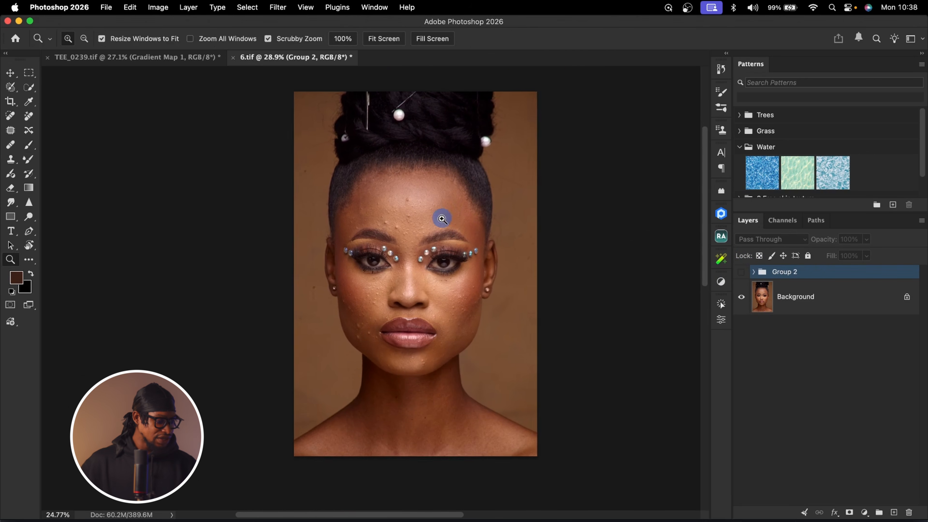
pyautogui.press('b')
pyautogui.click(742, 272)
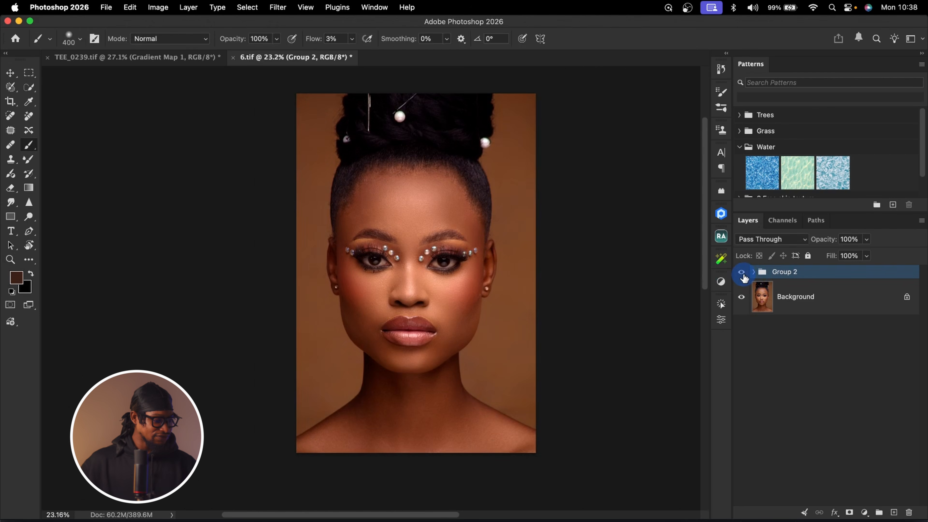
pyautogui.click(743, 278)
pyautogui.click(746, 278)
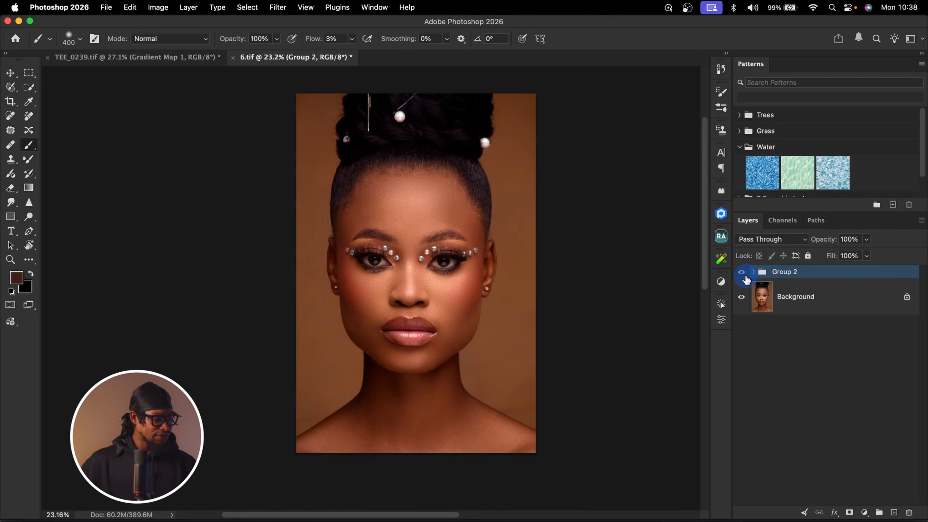